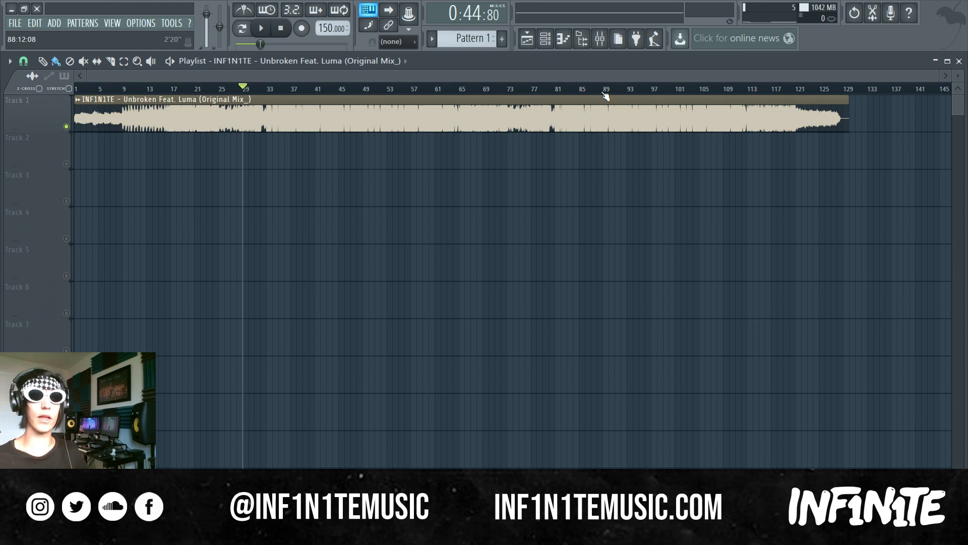
Play the reference track from bar 29 and replay the drop around bar 33.
{"action": "key", "text": "space"}
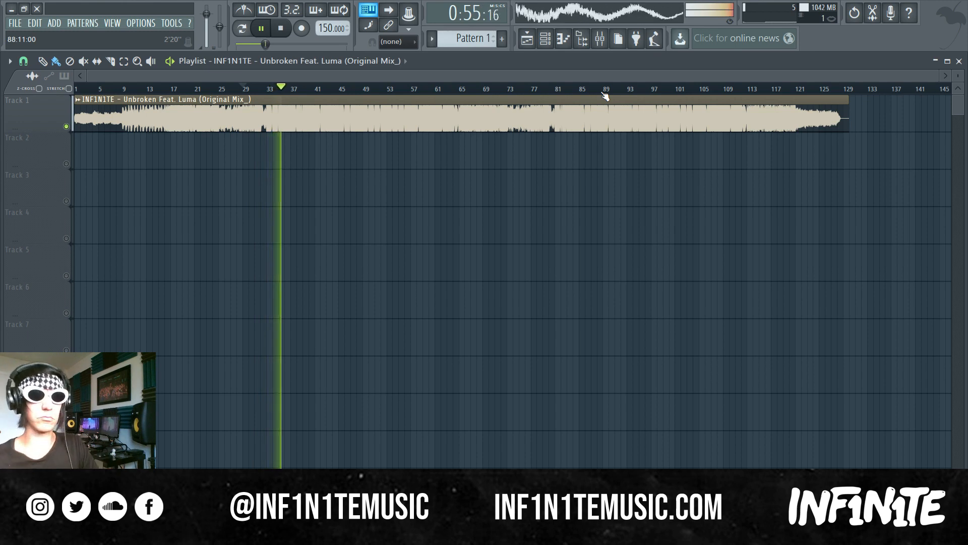
{"action": "key", "text": "space"}
{"action": "scroll", "coordinate": [267, 89], "scroll_direction": "up", "scroll_amount": 3}
{"action": "scroll", "coordinate": [268, 90], "scroll_direction": "up", "scroll_amount": 2}
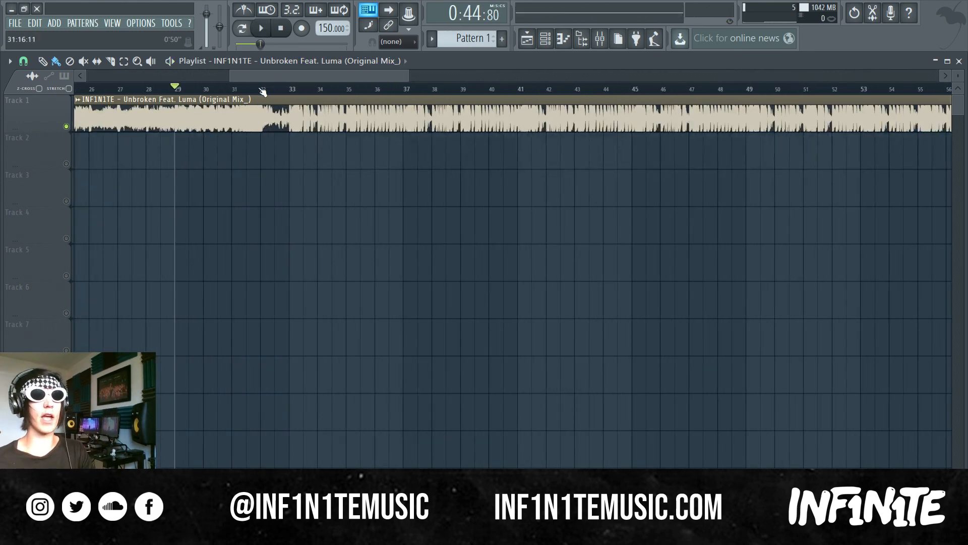
{"action": "left_click", "coordinate": [232, 90]}
{"action": "key", "text": "space"}
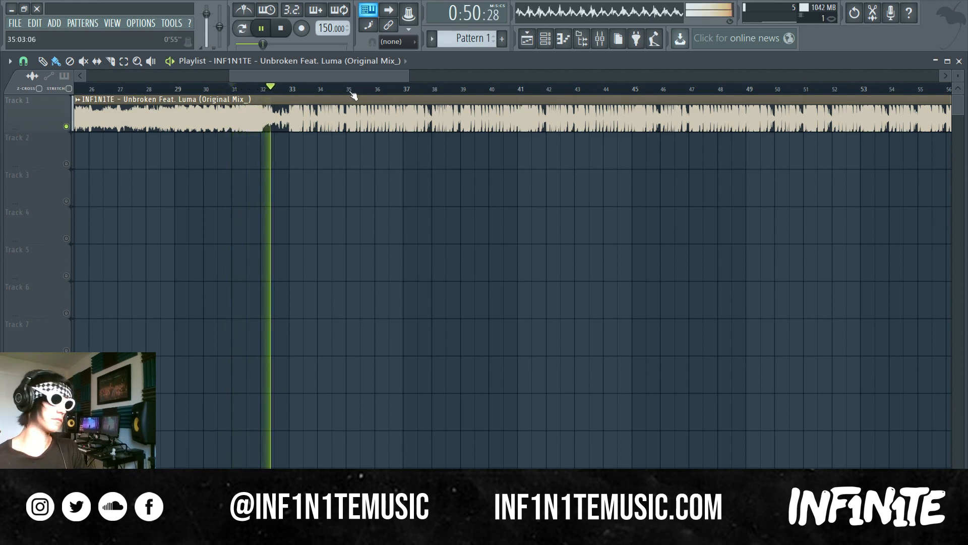
{"action": "left_click", "coordinate": [290, 89]}
{"action": "left_click", "coordinate": [290, 90]}
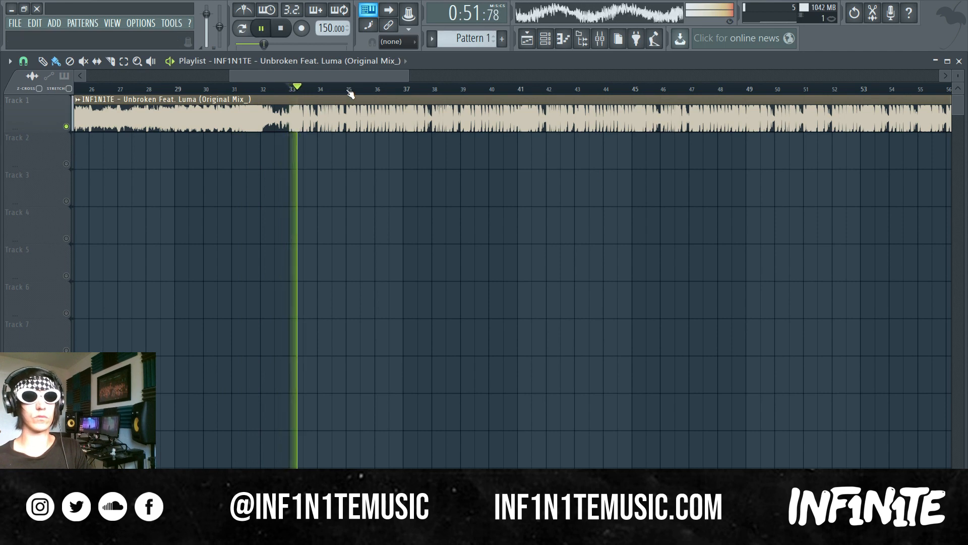
{"action": "key", "text": "space"}
{"action": "scroll", "coordinate": [350, 94], "scroll_direction": "down", "scroll_amount": 3}
{"action": "scroll", "coordinate": [351, 93], "scroll_direction": "down", "scroll_amount": 2}
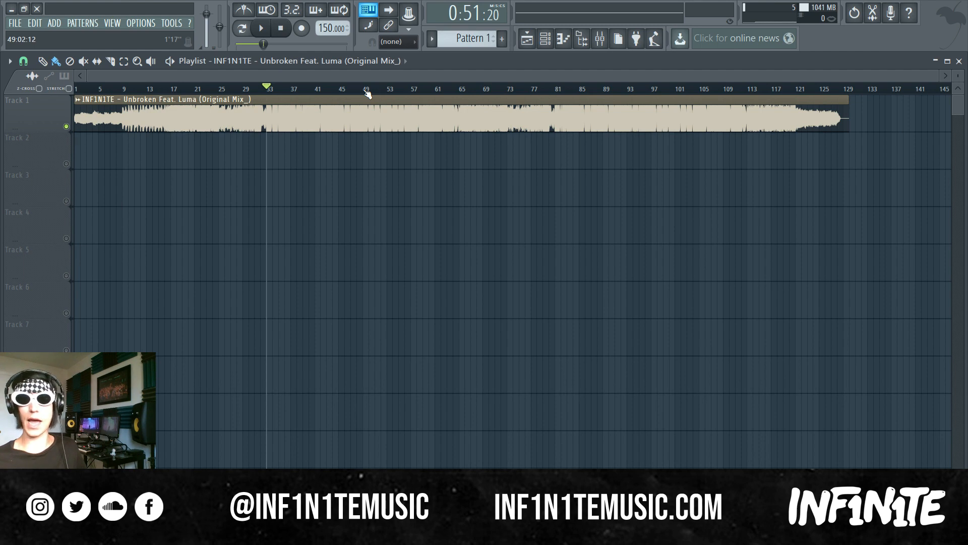
Add a Massive synth channel and move its window clear of the start of the playlist.
{"action": "left_click", "coordinate": [56, 24]}
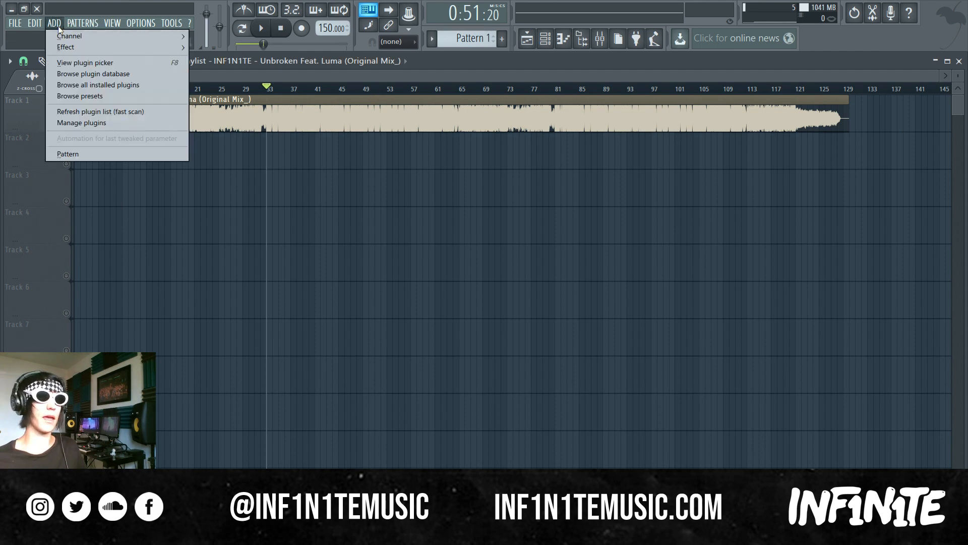
{"action": "mouse_move", "coordinate": [65, 36]}
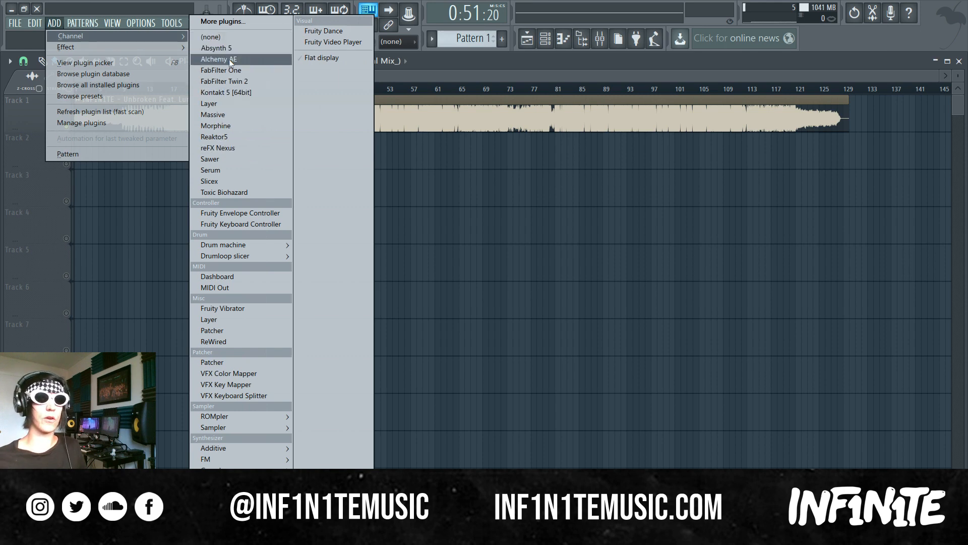
{"action": "left_click", "coordinate": [226, 114]}
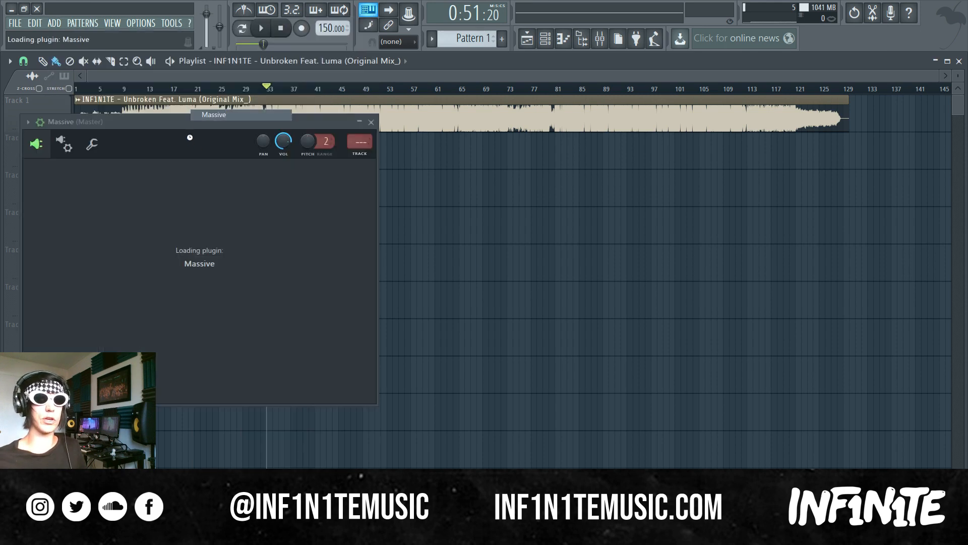
{"action": "left_click_drag", "start_coordinate": [171, 126], "coordinate": [625, 63]}
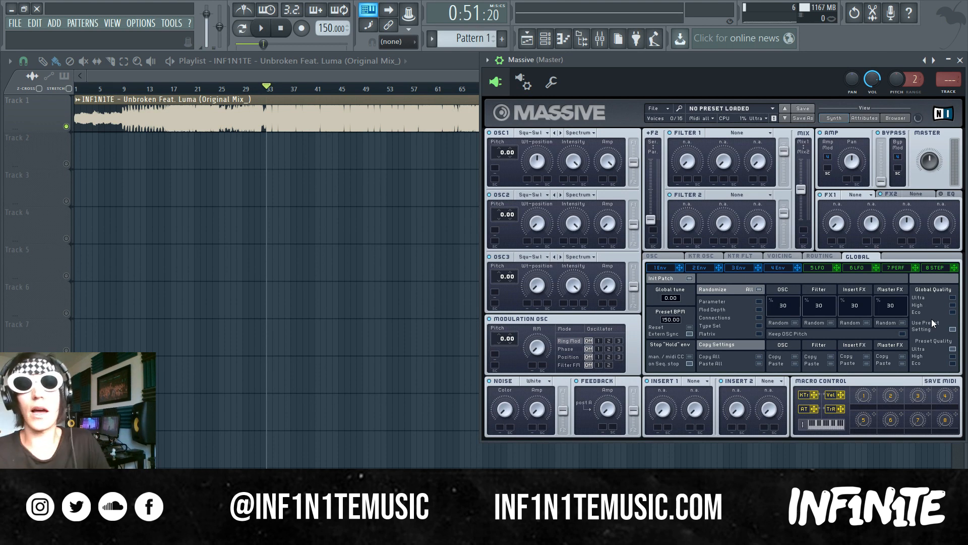
Set oscillator 1's wavetable to A.I.
{"action": "left_click", "coordinate": [543, 132]}
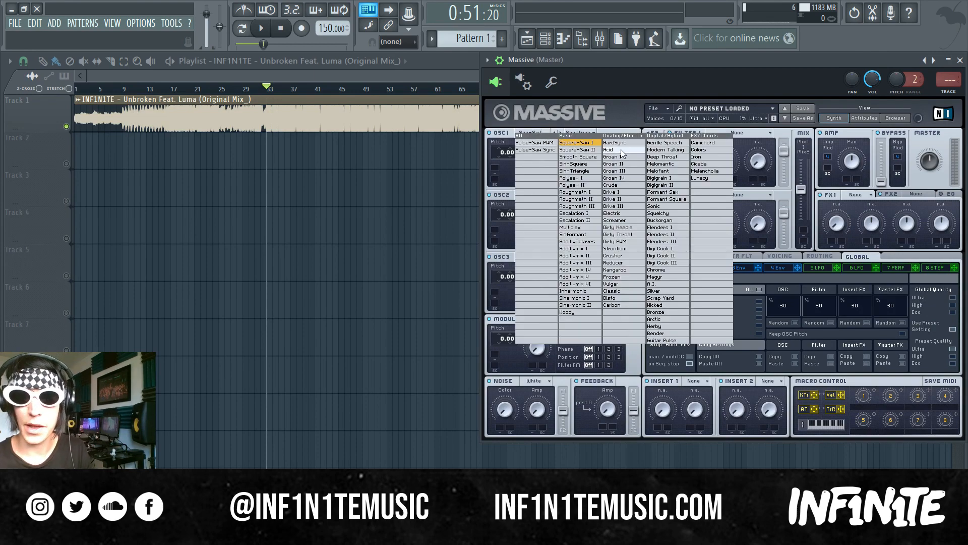
{"action": "left_click", "coordinate": [663, 285]}
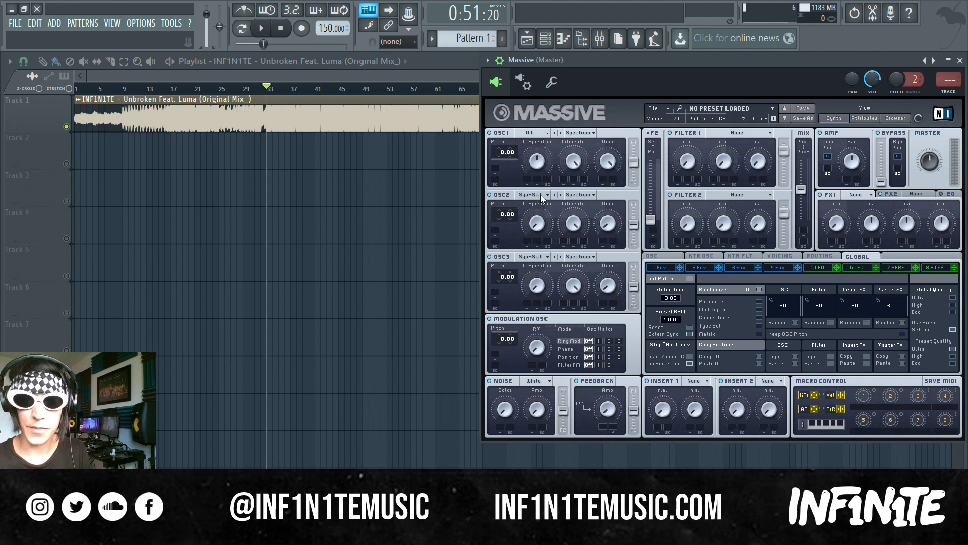
{"action": "left_click", "coordinate": [539, 135]}
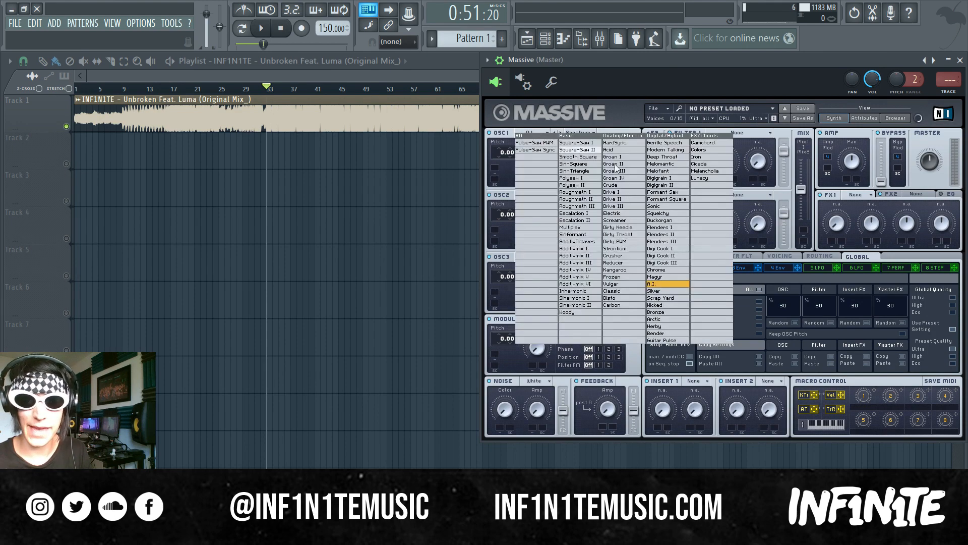
{"action": "left_click", "coordinate": [661, 285]}
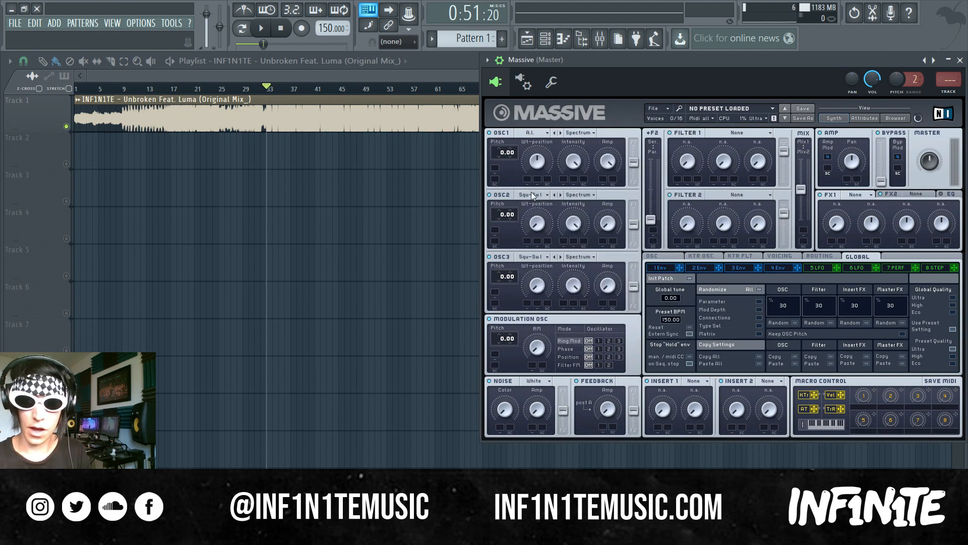
Set oscillator 2's wavetable to Chrome and raise its pitch to 11.00.
{"action": "left_click", "coordinate": [533, 195]}
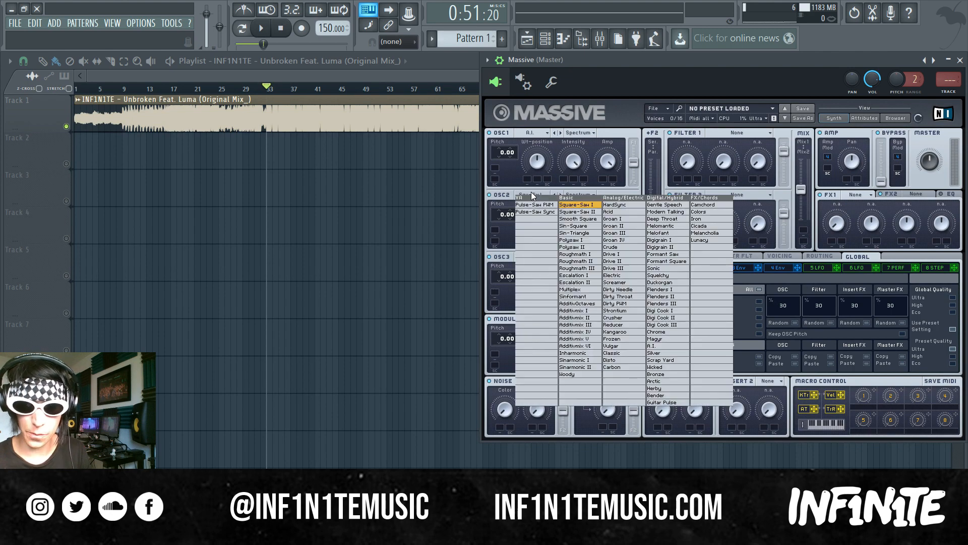
{"action": "left_click", "coordinate": [660, 332]}
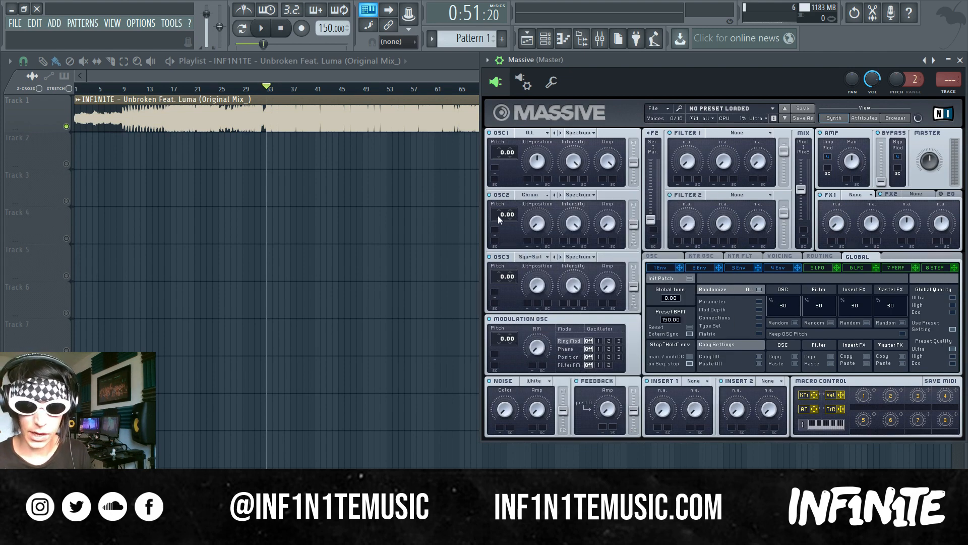
{"action": "left_click_drag", "start_coordinate": [498, 218], "coordinate": [503, 210]}
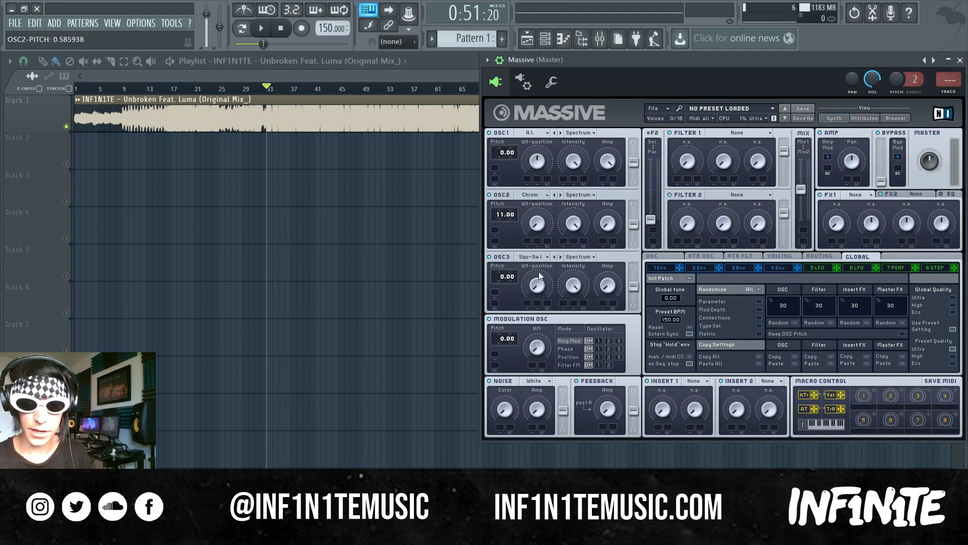
Set oscillator 3's wavetable to Sonic and oscillator 2's pitch to 12.00.
{"action": "left_click", "coordinate": [548, 257]}
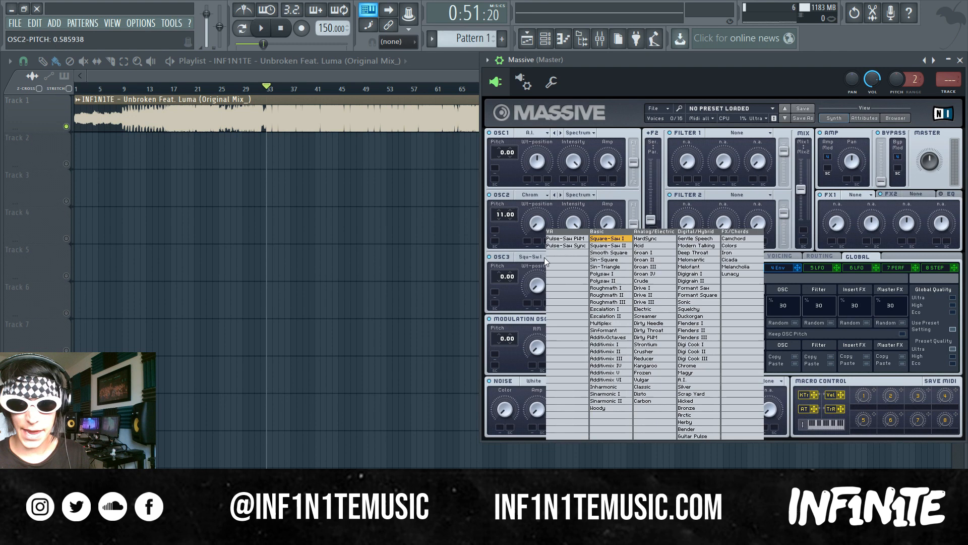
{"action": "left_click", "coordinate": [696, 302]}
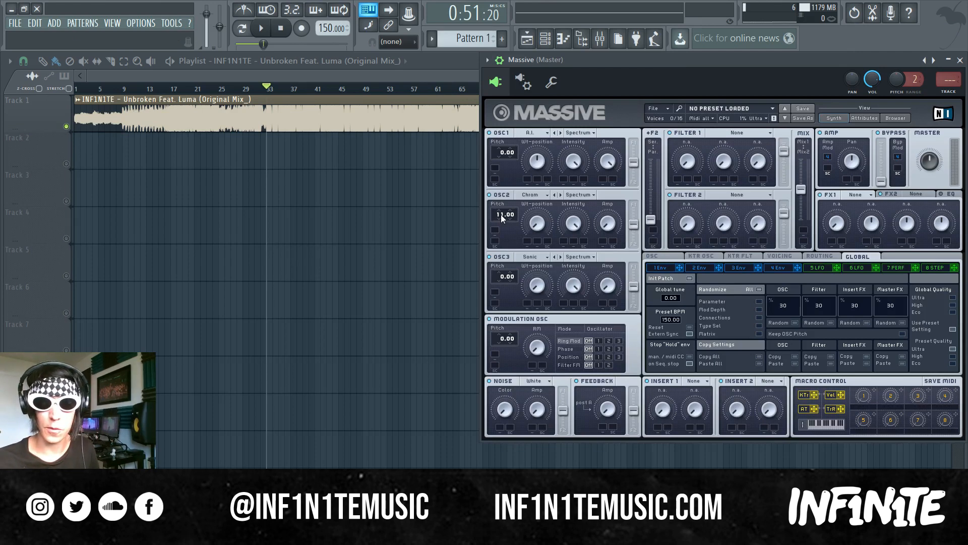
{"action": "left_click_drag", "start_coordinate": [502, 217], "coordinate": [502, 215]}
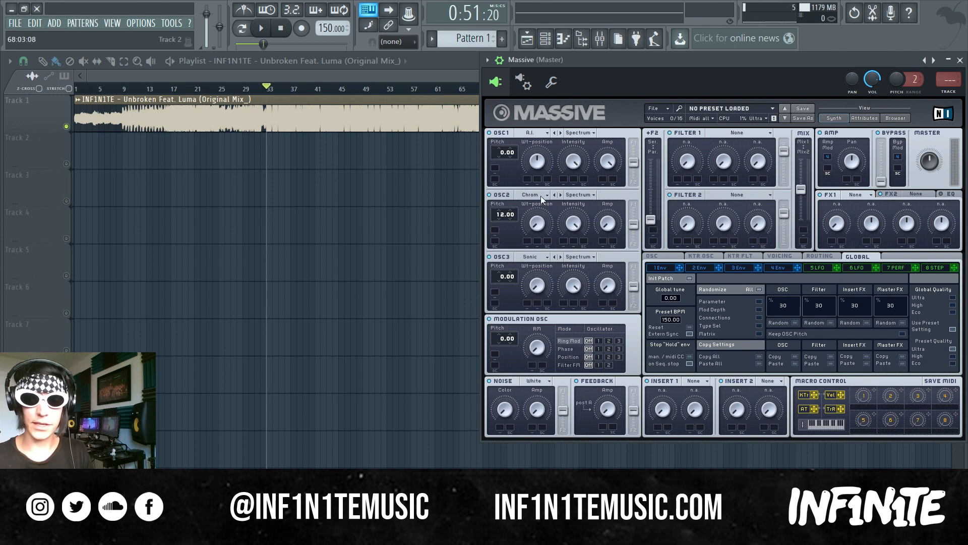
Switch the wavetable mode of oscillators 1 and 2 to Bend -/+.
{"action": "left_click", "coordinate": [575, 133]}
{"action": "left_click", "coordinate": [587, 151]}
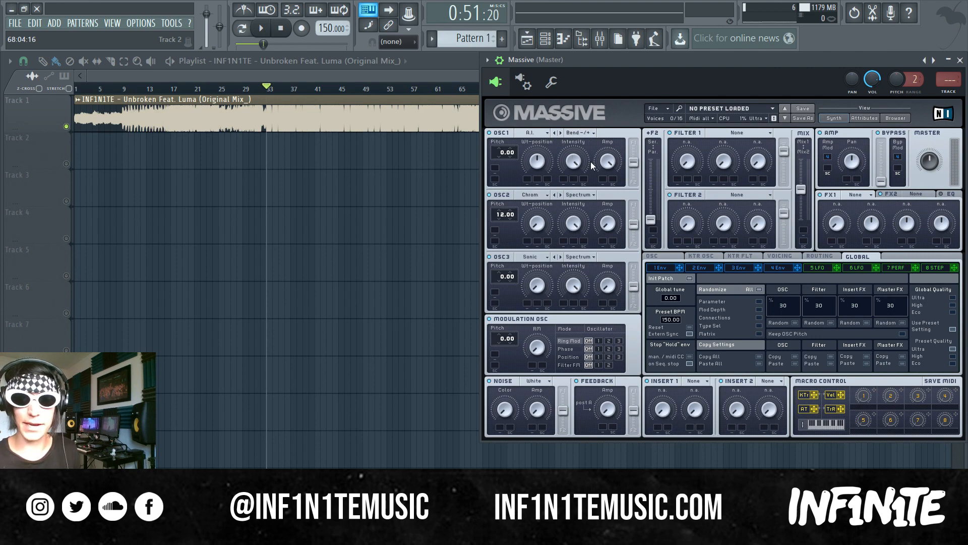
{"action": "left_click", "coordinate": [583, 197]}
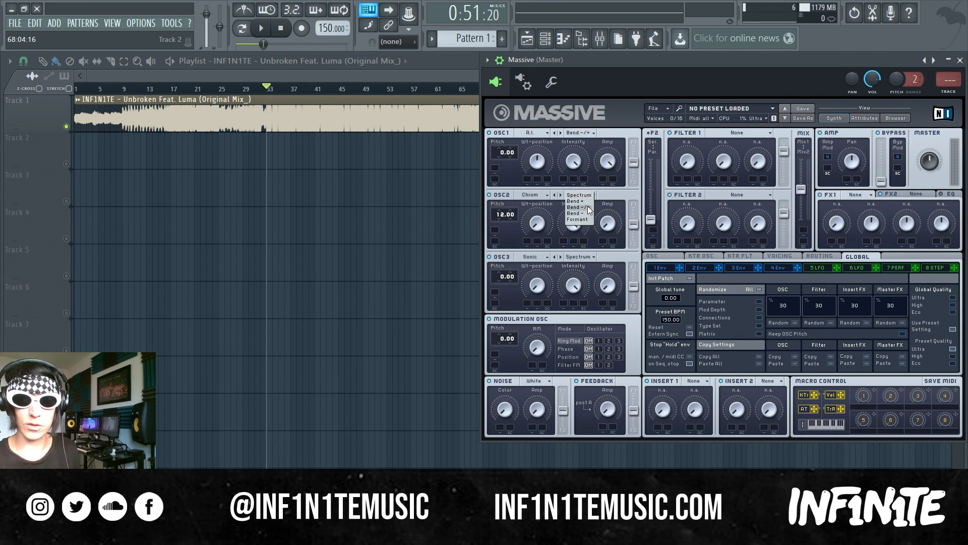
{"action": "left_click", "coordinate": [577, 207]}
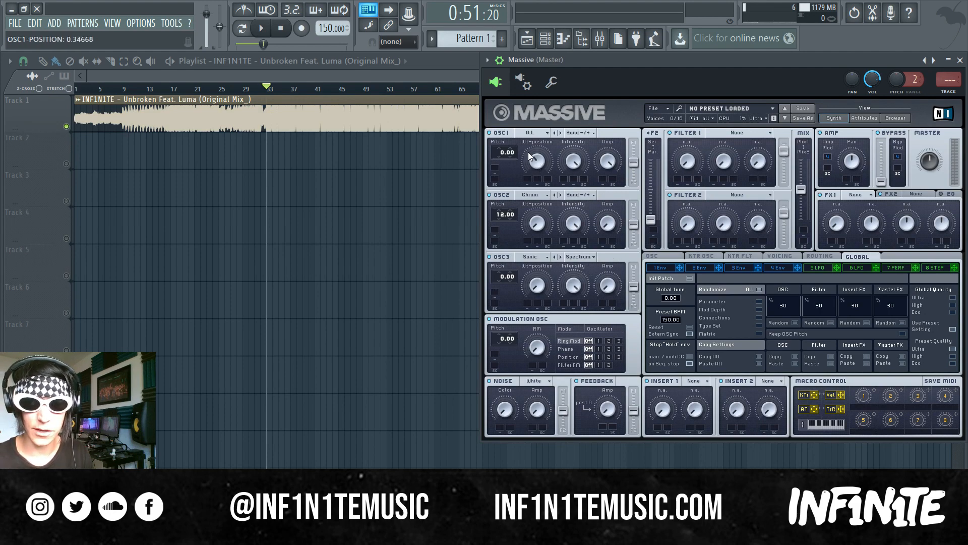
Set oscillator 1's Wt-position to about 0.10, its intensity slightly below halfway and its amp to full.
{"action": "left_click_drag", "start_coordinate": [530, 157], "coordinate": [540, 169]}
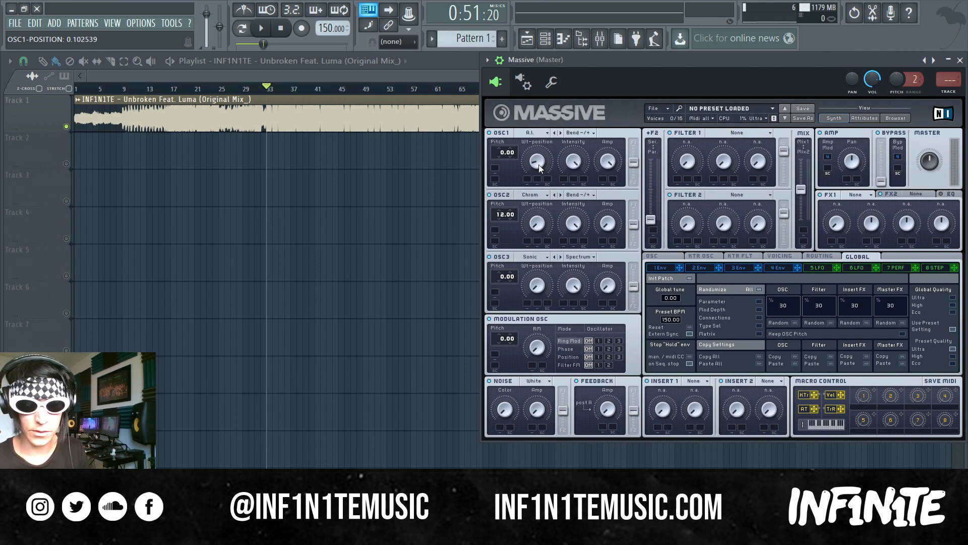
{"action": "left_click", "coordinate": [573, 162]}
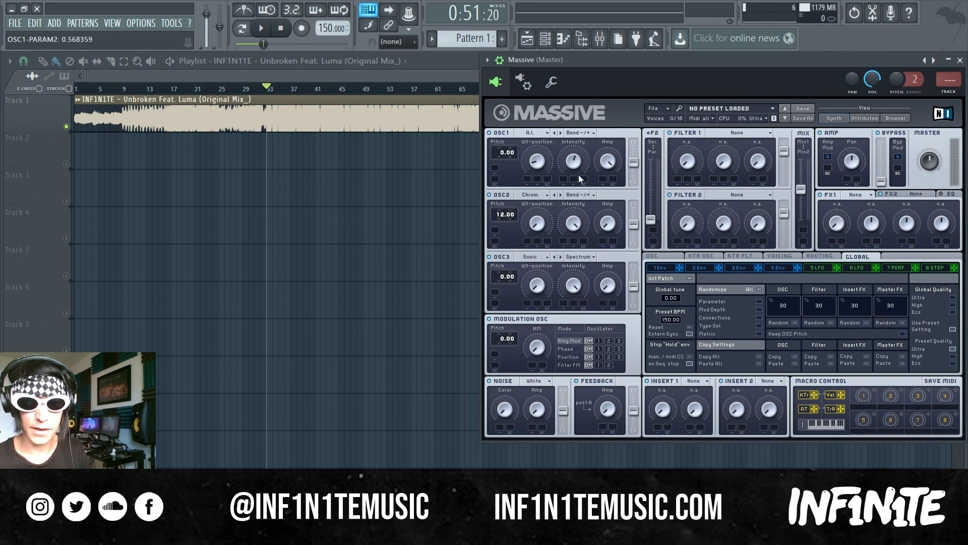
{"action": "left_click_drag", "start_coordinate": [573, 162], "coordinate": [573, 170]}
{"action": "left_click", "coordinate": [608, 163]}
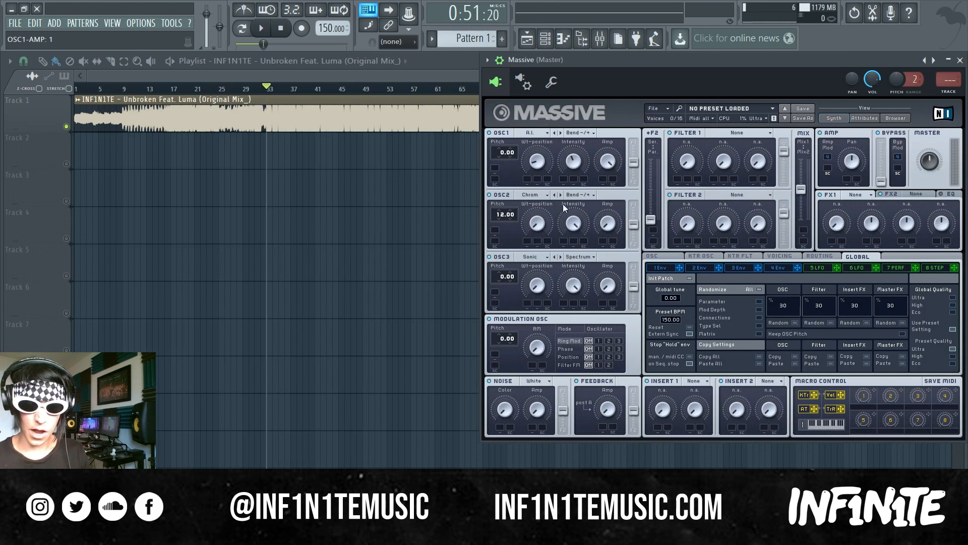
Set oscillator 2's Wt-position to about 0.39, its intensity to about 0.13 and its amp to just under halfway.
{"action": "left_click_drag", "start_coordinate": [545, 226], "coordinate": [539, 194]}
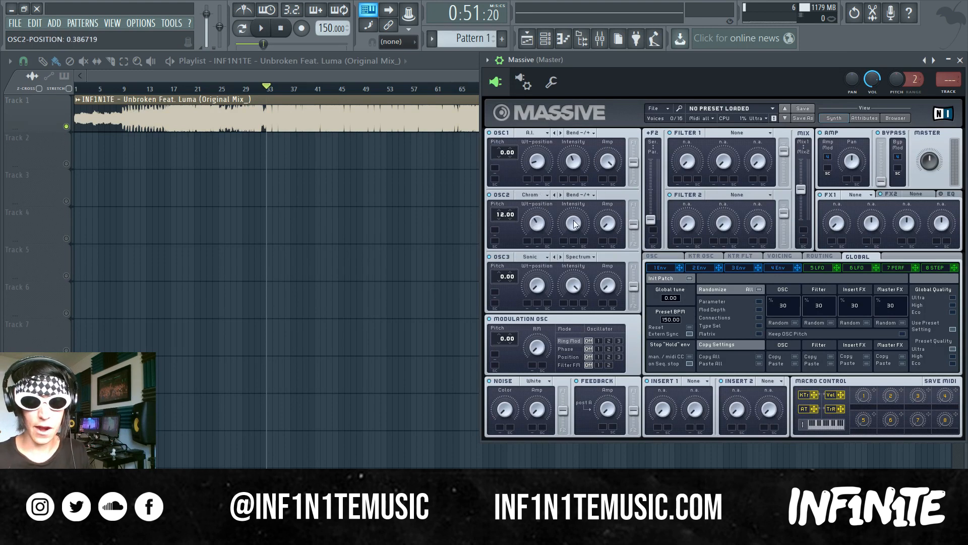
{"action": "left_click_drag", "start_coordinate": [575, 225], "coordinate": [576, 233]}
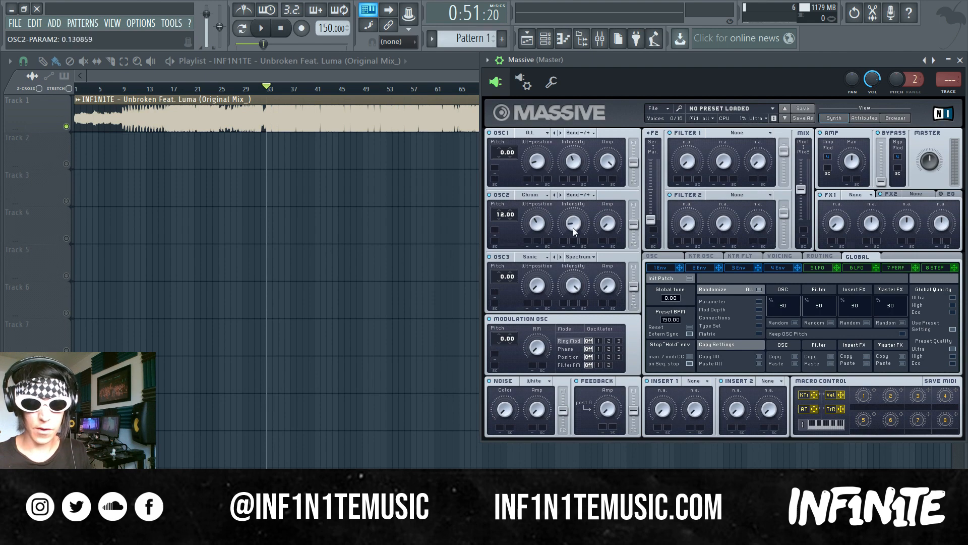
{"action": "left_click", "coordinate": [610, 228]}
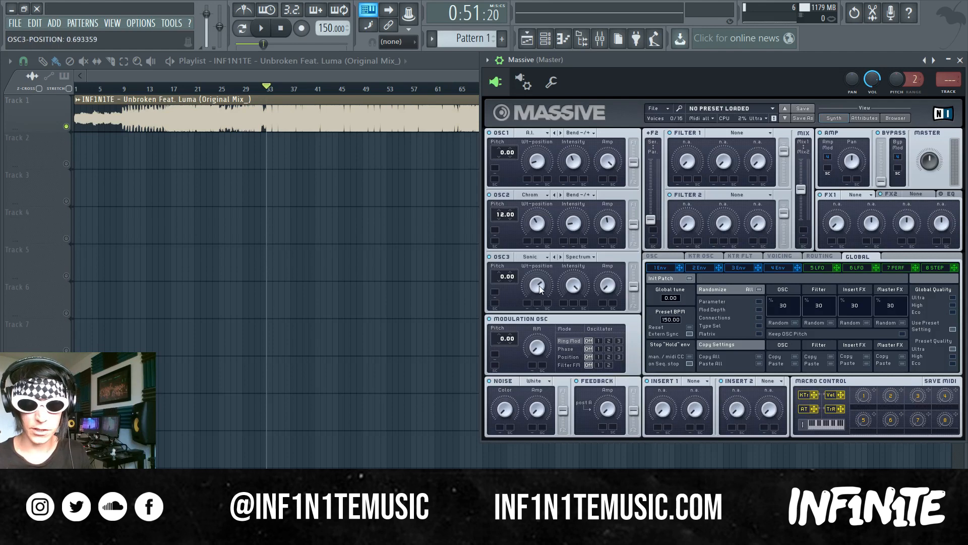
Set oscillator 3's Wt-position to about 0.85, its intensity to about 0.80 and its amp to just under halfway.
{"action": "left_click_drag", "start_coordinate": [540, 289], "coordinate": [537, 279]}
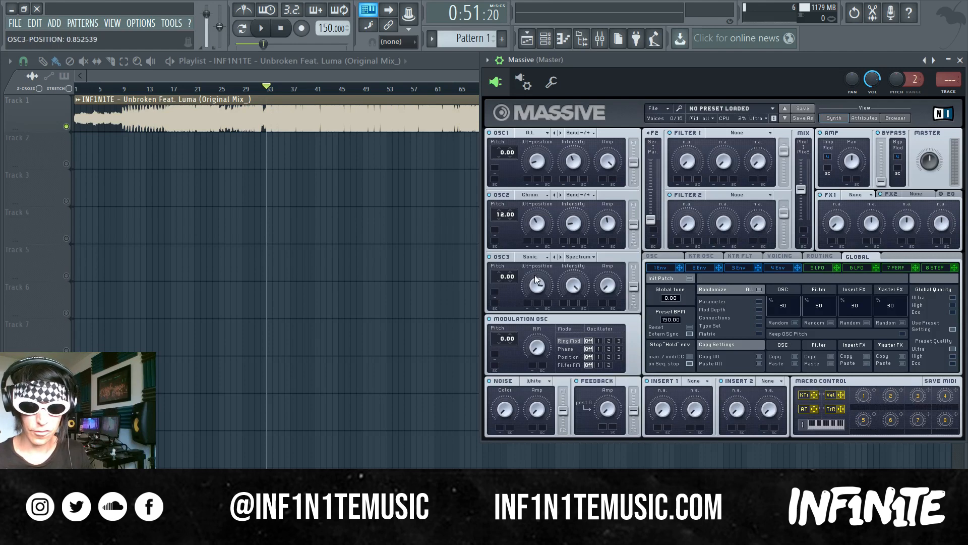
{"action": "left_click_drag", "start_coordinate": [576, 295], "coordinate": [572, 289]}
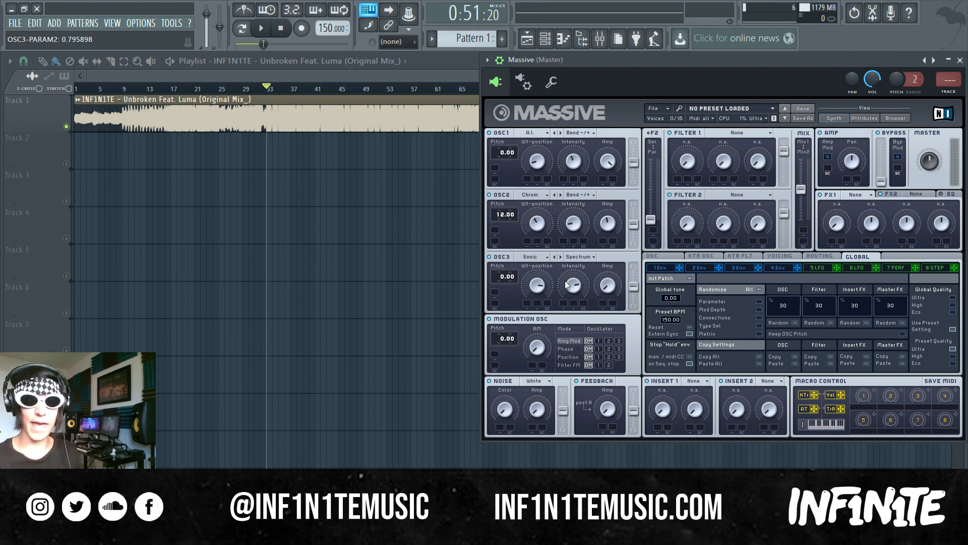
{"action": "left_click_drag", "start_coordinate": [598, 286], "coordinate": [609, 267]}
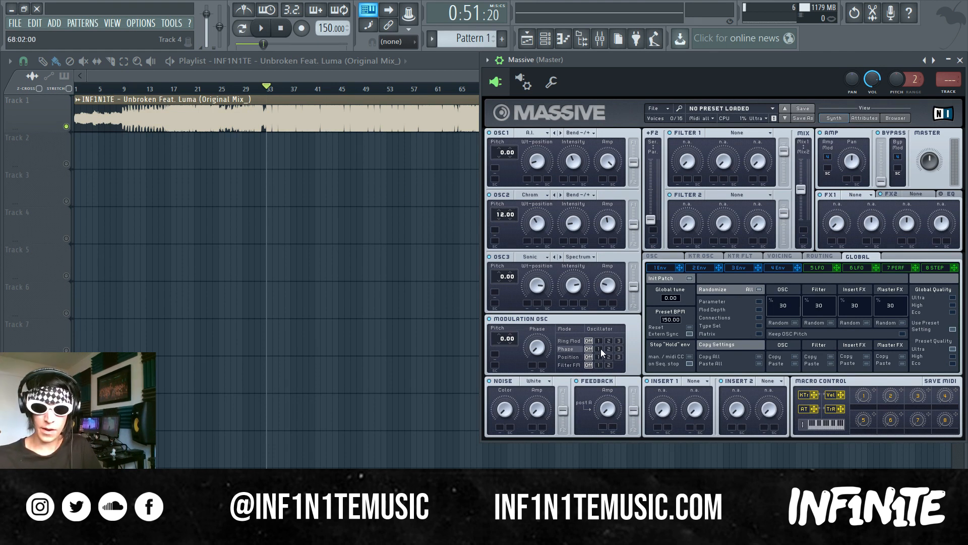
Apply the modulation oscillator's Phase mode to oscillator 1 and raise its phase amount moderately.
{"action": "left_click_drag", "start_coordinate": [539, 352], "coordinate": [541, 328]}
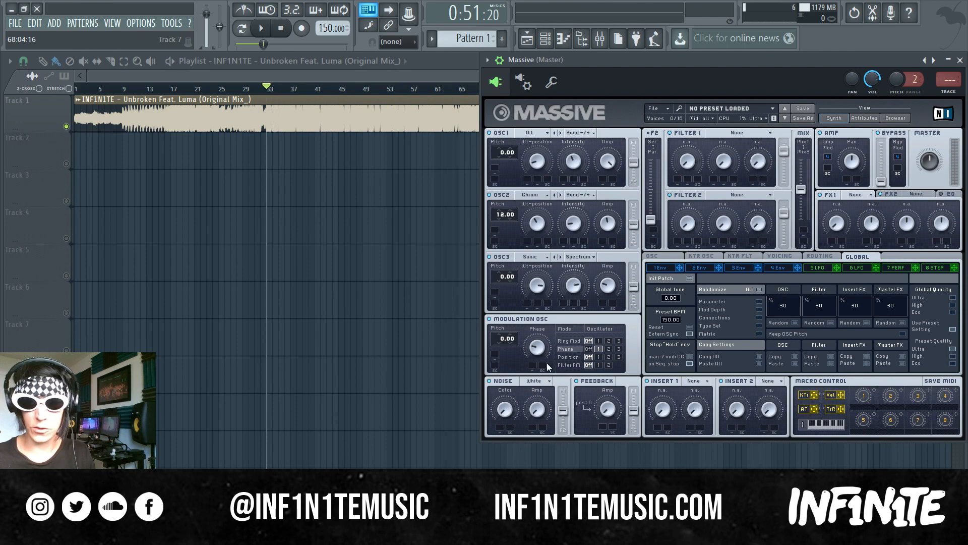
Set the noise type to Bright, with a high color setting and an amp of about 0.26.
{"action": "left_click", "coordinate": [539, 382]}
{"action": "left_click", "coordinate": [539, 373]}
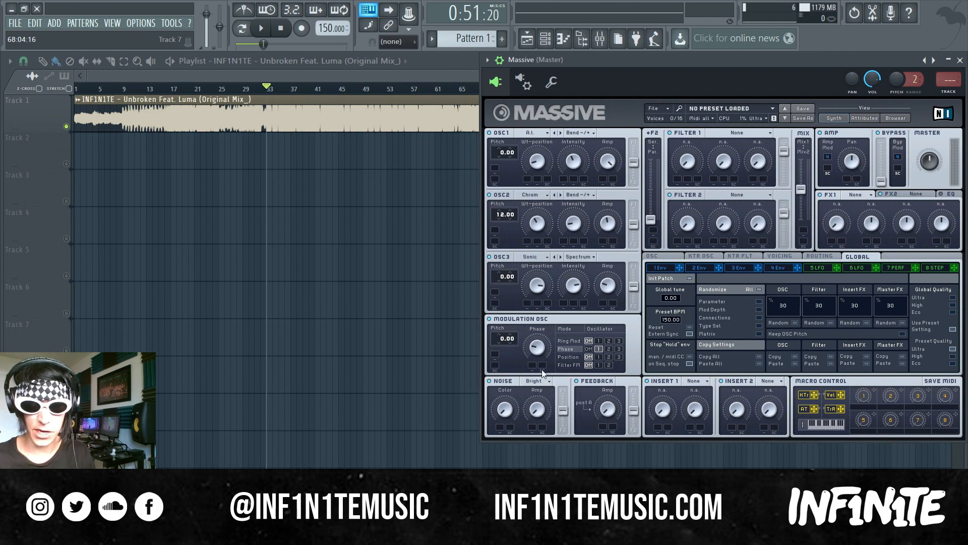
{"action": "mouse_move", "coordinate": [505, 412]}
{"action": "left_mouse_down"}
{"action": "mouse_move", "coordinate": [506, 364]}
{"action": "mouse_move", "coordinate": [501, 413]}
{"action": "mouse_move", "coordinate": [507, 395]}
{"action": "left_mouse_up"}
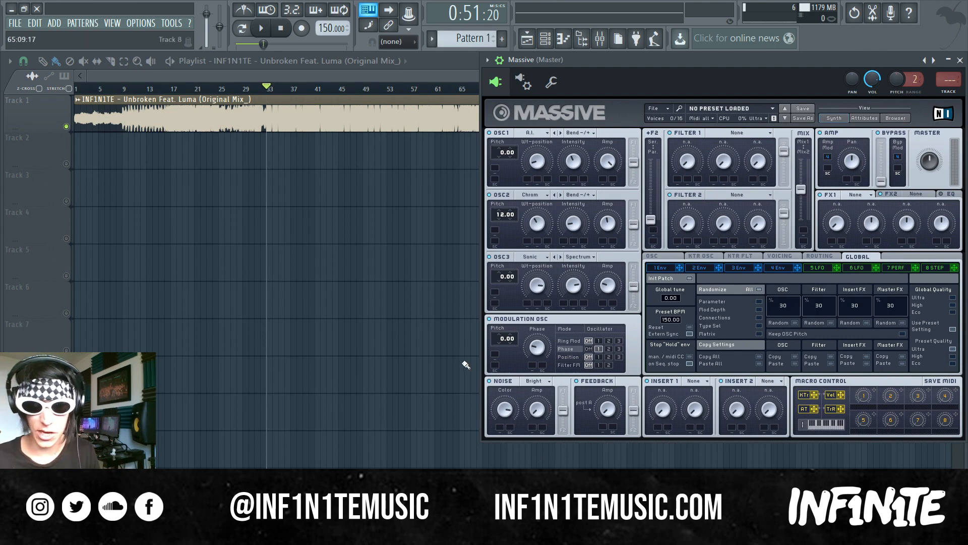
{"action": "left_click_drag", "start_coordinate": [538, 411], "coordinate": [543, 388]}
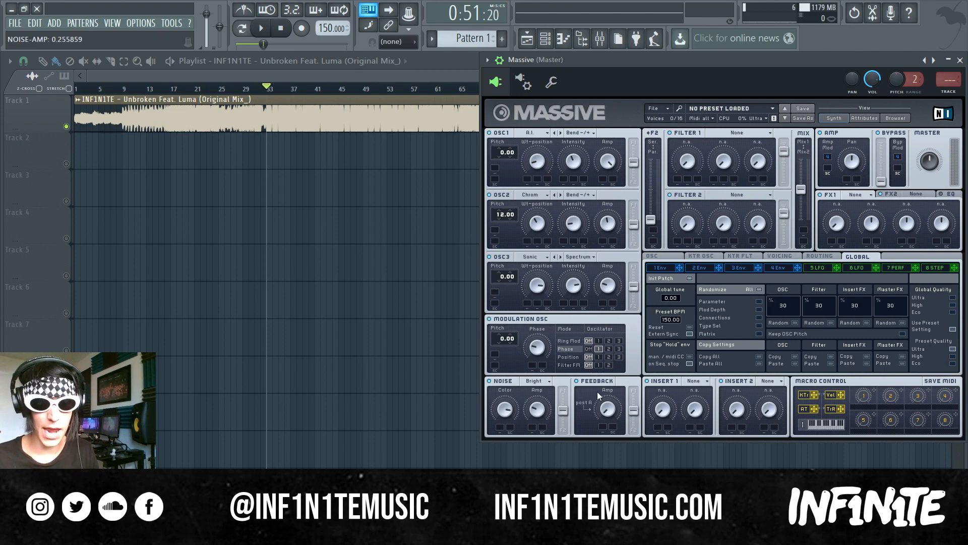
Adjust the feedback amp to around halfway and set the filters' serial/parallel blend to about halfway.
{"action": "left_click_drag", "start_coordinate": [609, 412], "coordinate": [608, 399]}
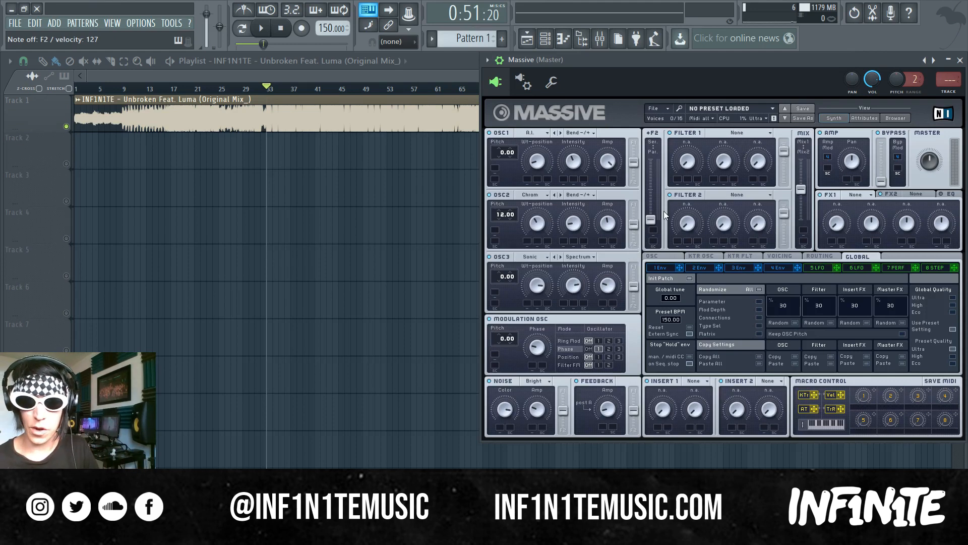
{"action": "left_click_drag", "start_coordinate": [651, 219], "coordinate": [654, 180]}
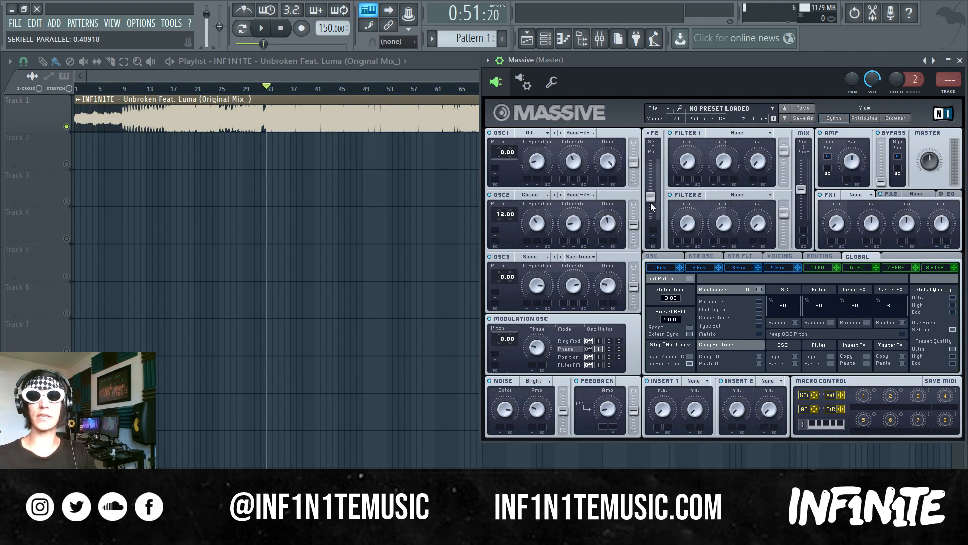
{"action": "left_click_drag", "start_coordinate": [652, 186], "coordinate": [649, 181]}
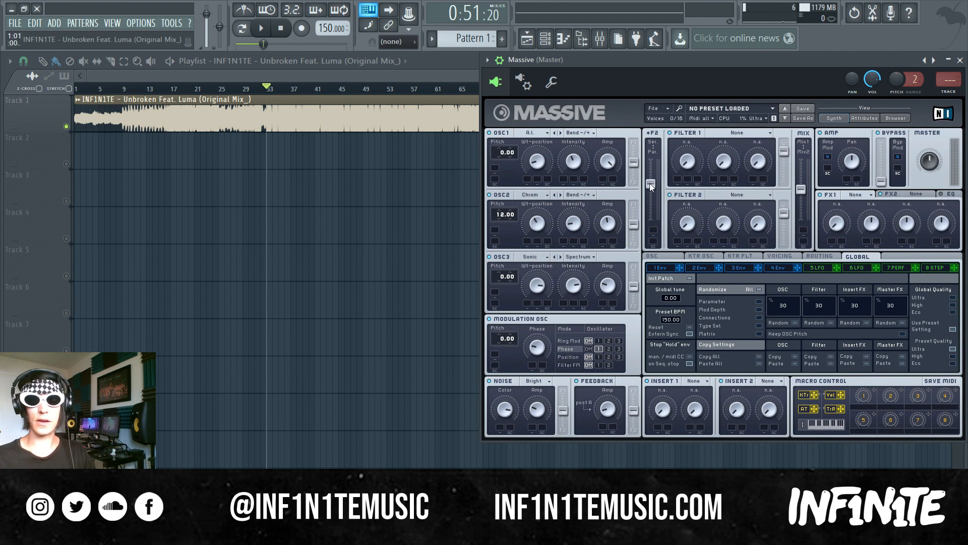
{"action": "left_click_drag", "start_coordinate": [649, 183], "coordinate": [649, 190]}
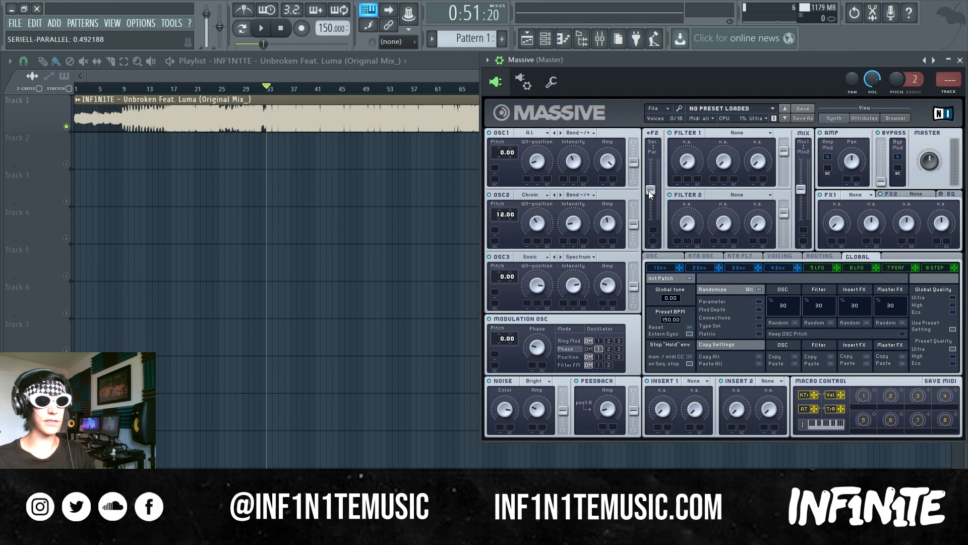
{"action": "mouse_move", "coordinate": [648, 190]}
{"action": "left_mouse_down"}
{"action": "mouse_move", "coordinate": [654, 205]}
{"action": "mouse_move", "coordinate": [652, 187]}
{"action": "left_mouse_up"}
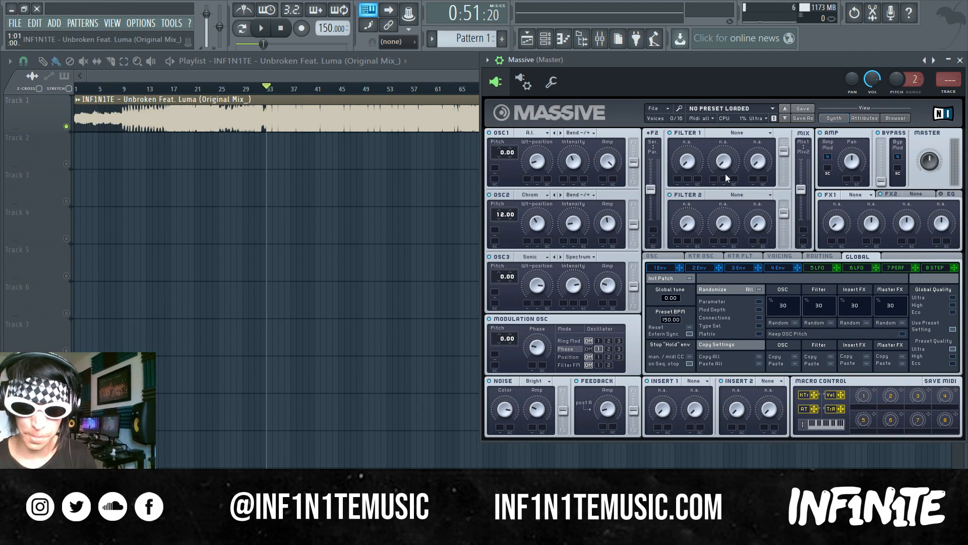
Set filter 1 to Bandreject with cutoff at 0.125, bandwidth around halfway and resonance at 0.5.
{"action": "left_click", "coordinate": [754, 133]}
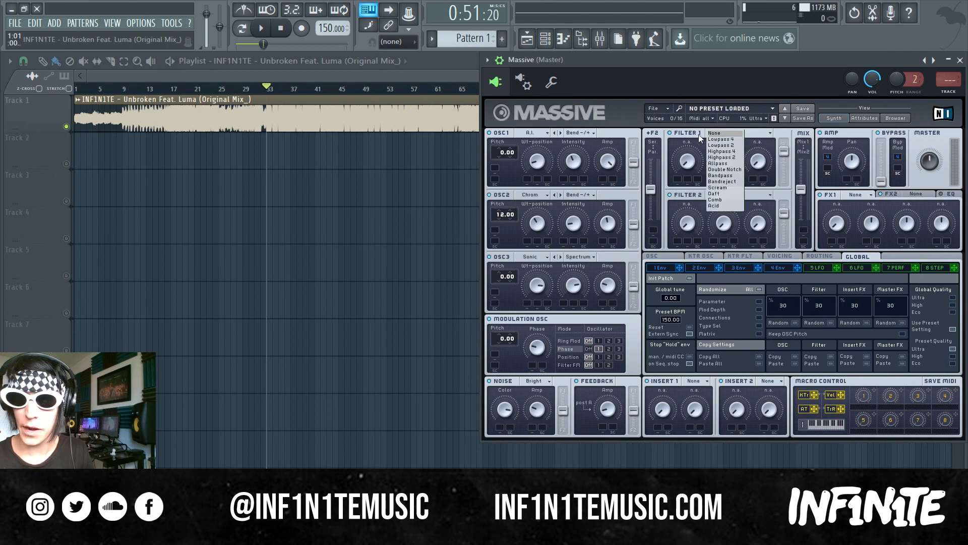
{"action": "left_click", "coordinate": [723, 180]}
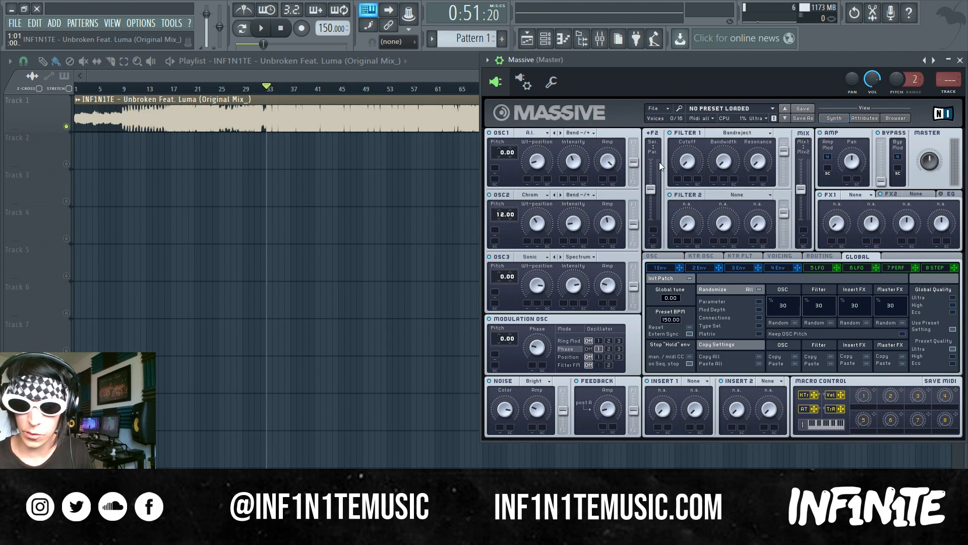
{"action": "left_click_drag", "start_coordinate": [689, 156], "coordinate": [689, 157]}
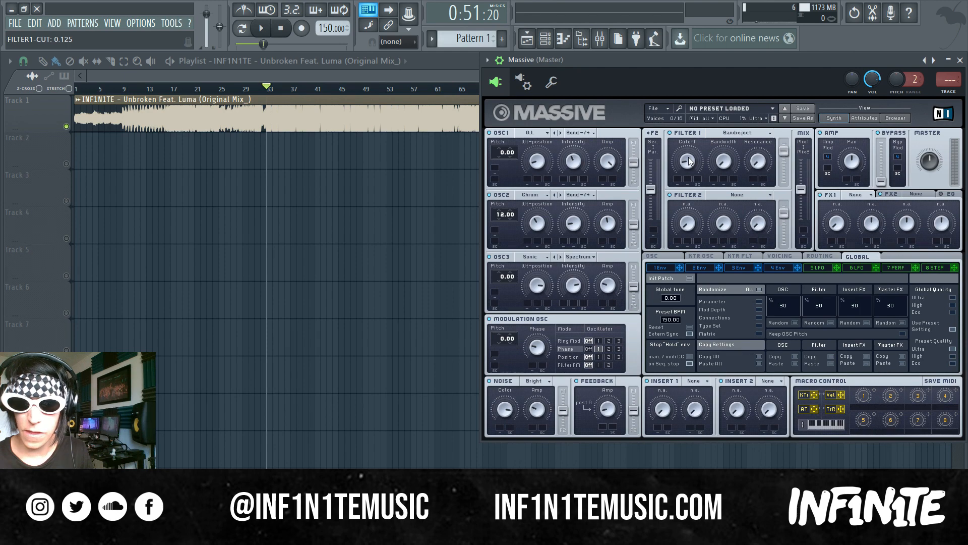
{"action": "left_click", "coordinate": [727, 157]}
{"action": "left_click_drag", "start_coordinate": [720, 157], "coordinate": [721, 162]}
{"action": "left_click", "coordinate": [758, 165]}
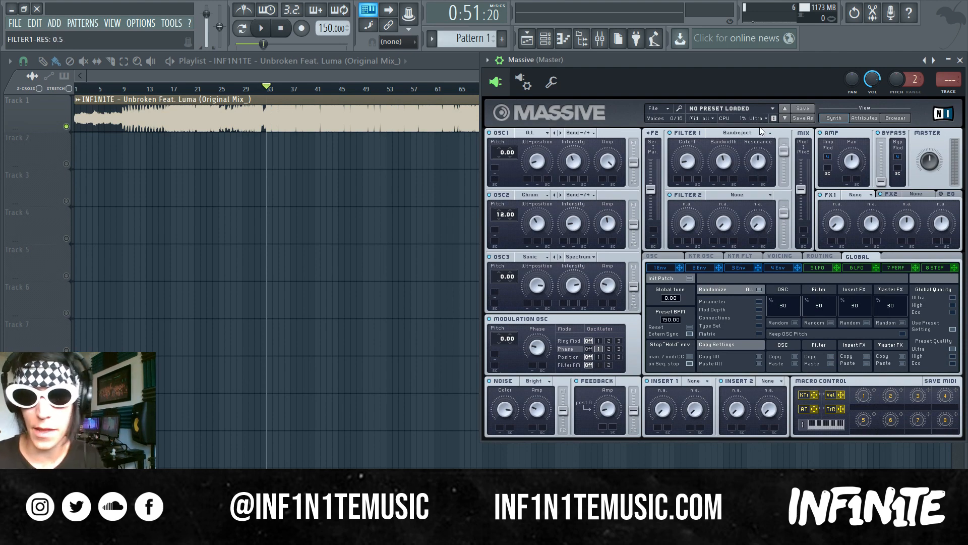
Set filter 2 to Bandpass with a low cutoff, bandwidth just under halfway and resonance at about 0.57.
{"action": "left_click", "coordinate": [734, 195]}
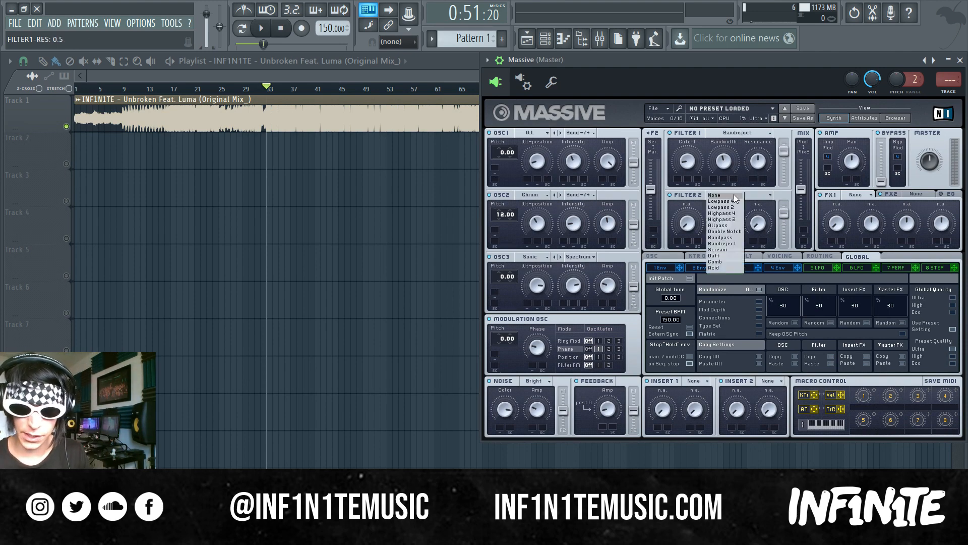
{"action": "left_click", "coordinate": [721, 237]}
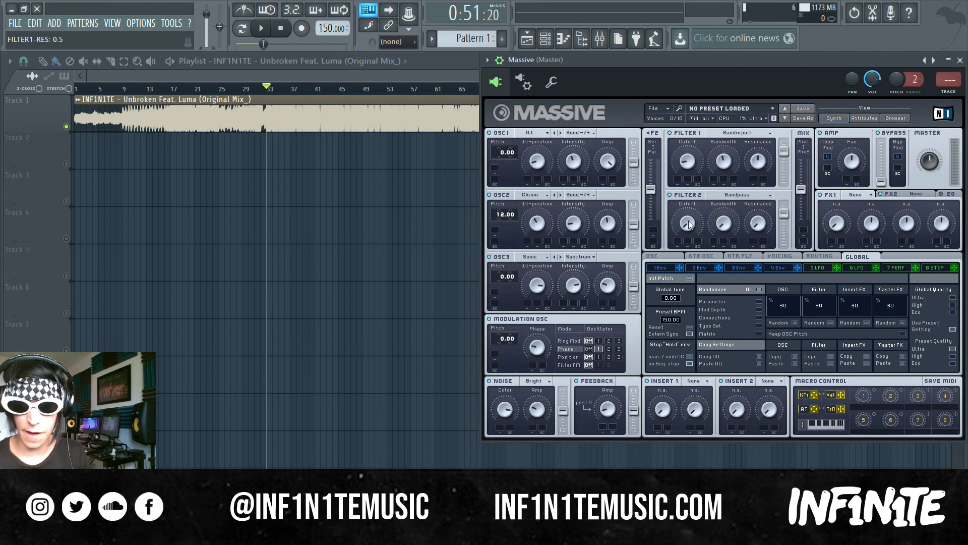
{"action": "left_click_drag", "start_coordinate": [690, 224], "coordinate": [761, 223]}
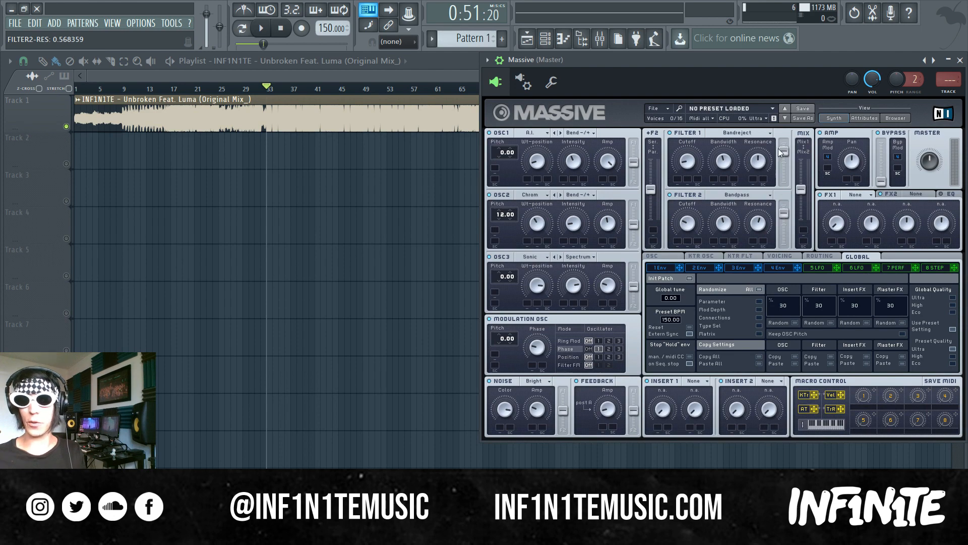
Raise both filter output levels to maximum and set the filter mix crossfade fully to Mix2.
{"action": "left_click_drag", "start_coordinate": [780, 150], "coordinate": [784, 117]}
{"action": "left_click_drag", "start_coordinate": [785, 214], "coordinate": [803, 241]}
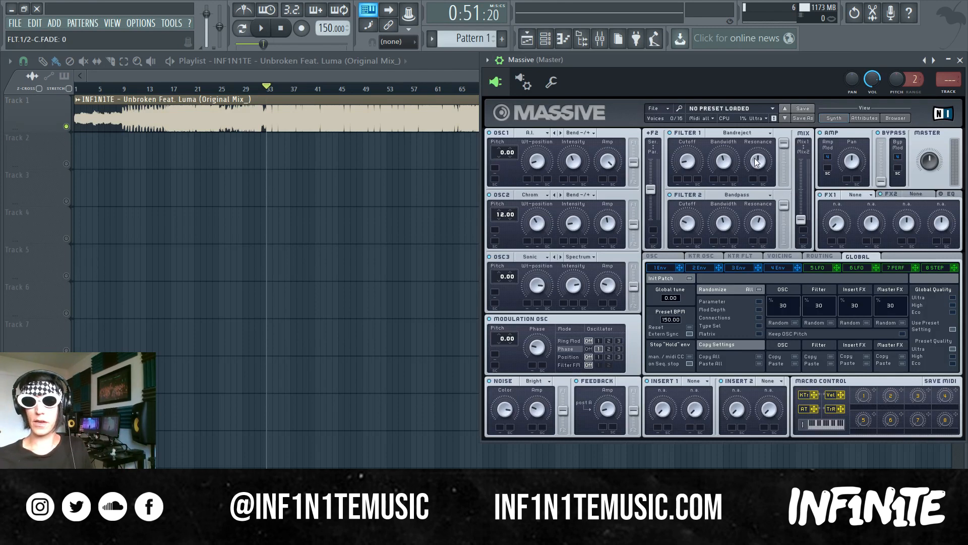
Enable Restart via Gate for the oscillator phases and set the pitchbend range to 12.00 up and -12.00 down.
{"action": "left_click", "coordinate": [674, 258]}
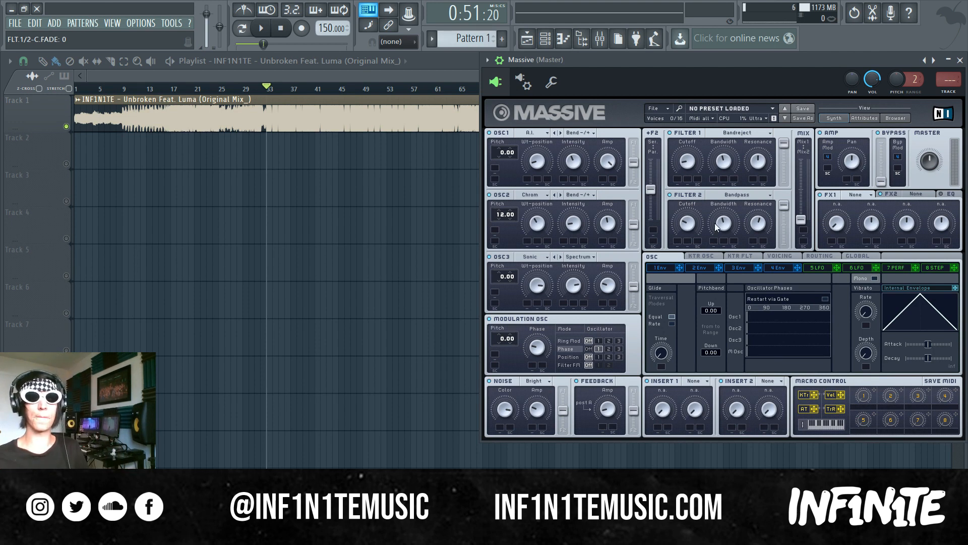
{"action": "left_click", "coordinate": [825, 299]}
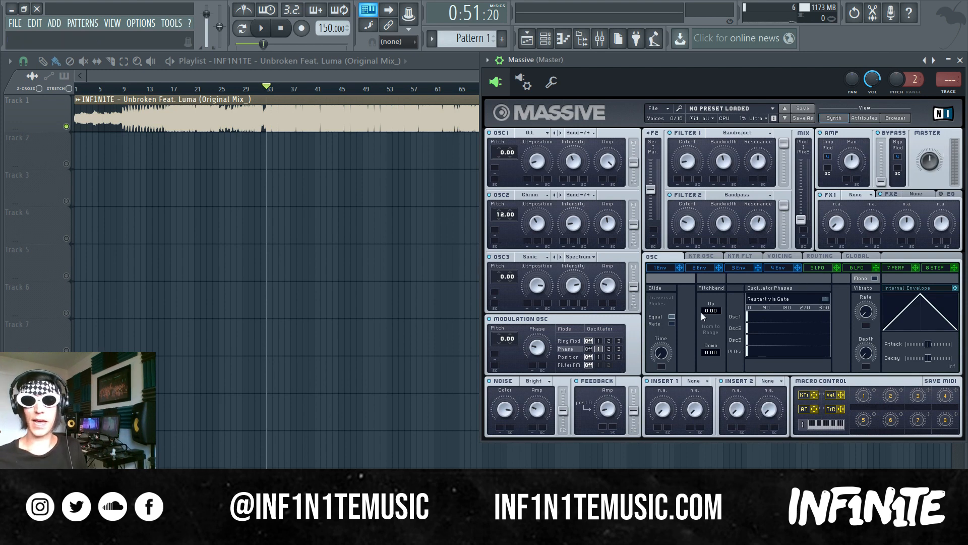
{"action": "left_click_drag", "start_coordinate": [707, 312], "coordinate": [711, 304]}
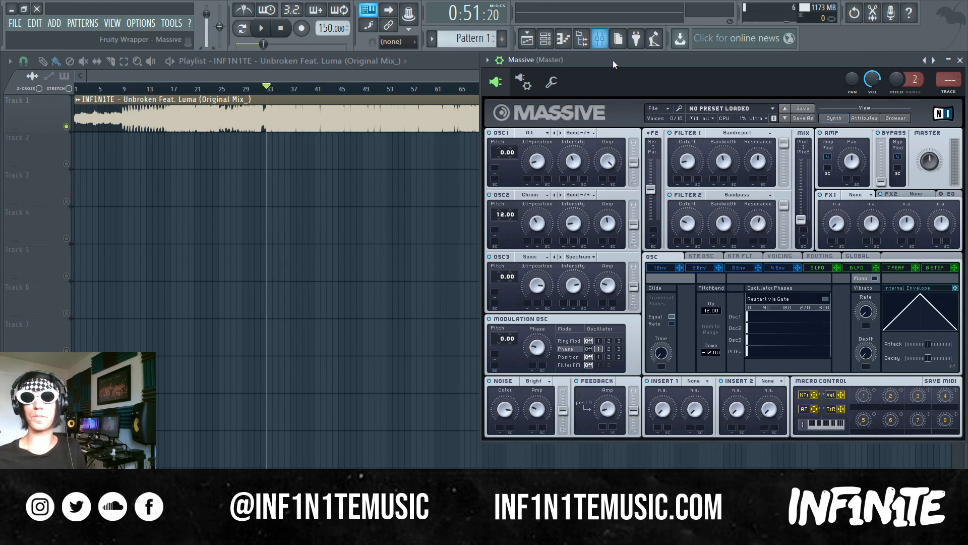
{"action": "left_click_drag", "start_coordinate": [613, 60], "coordinate": [578, 62]}
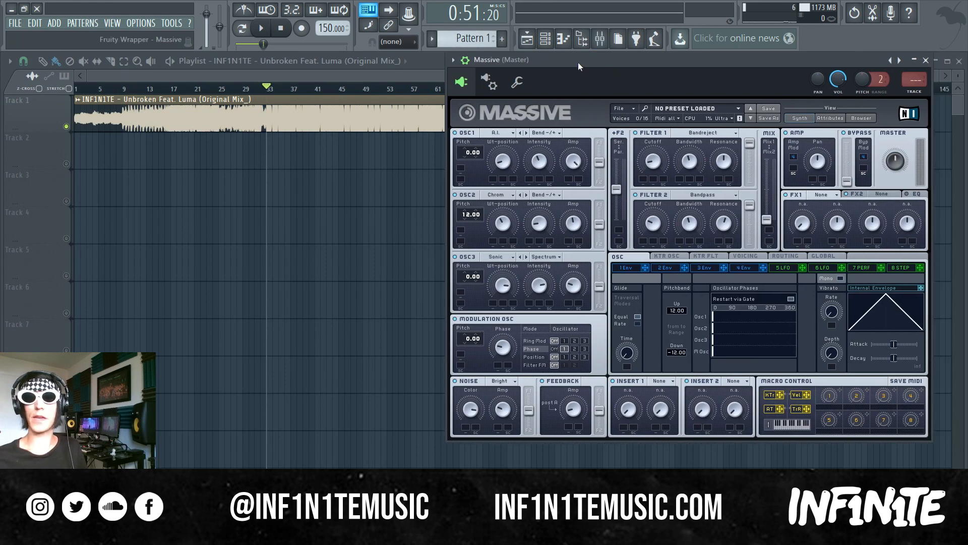
{"action": "left_click", "coordinate": [465, 59]}
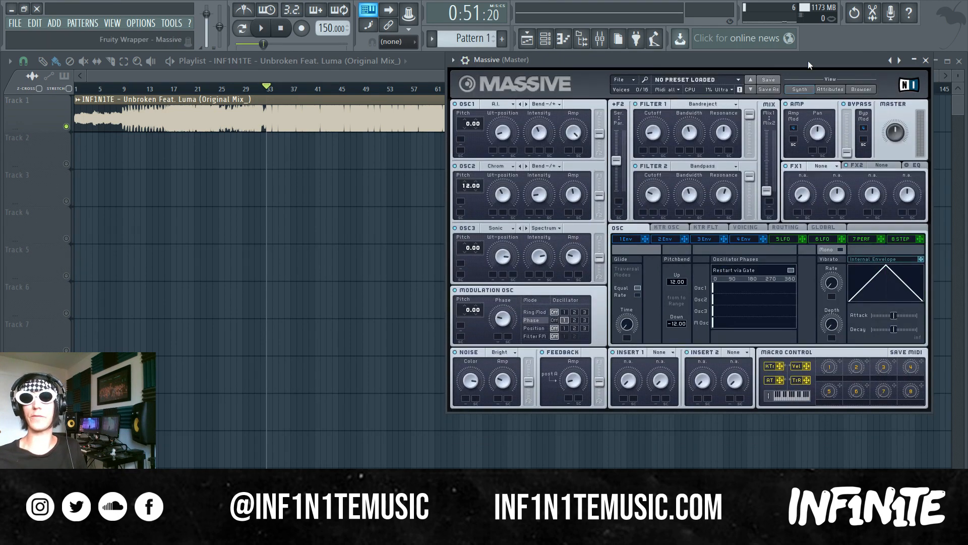
{"action": "left_click_drag", "start_coordinate": [807, 61], "coordinate": [842, 59]}
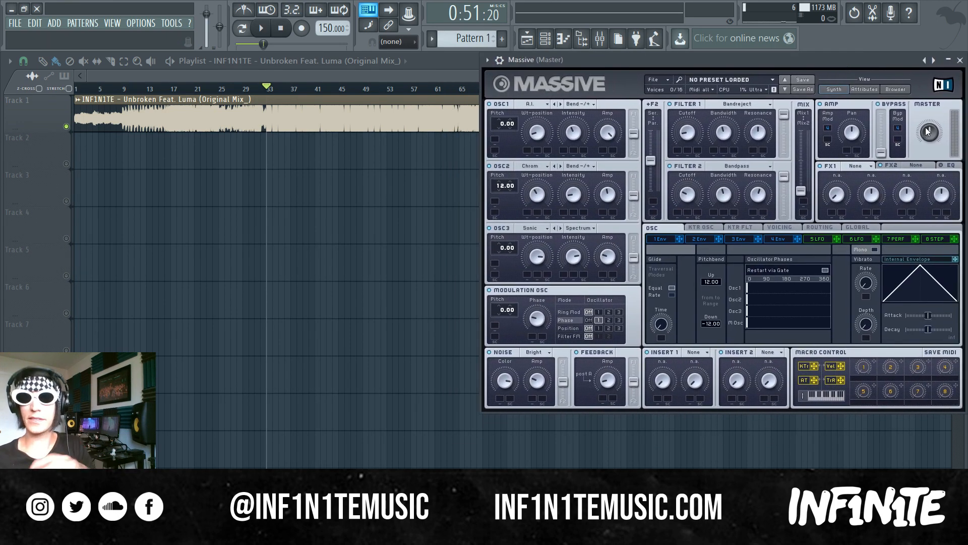
{"action": "left_click", "coordinate": [500, 59]}
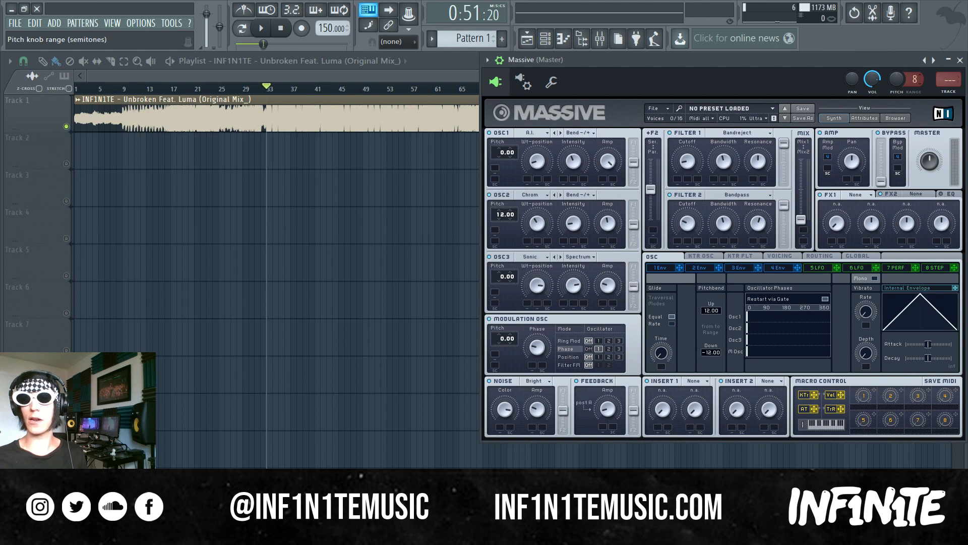
Set the plugin wrapper's pitch knob range to 12 semitones.
{"action": "left_click_drag", "start_coordinate": [913, 80], "coordinate": [913, 73]}
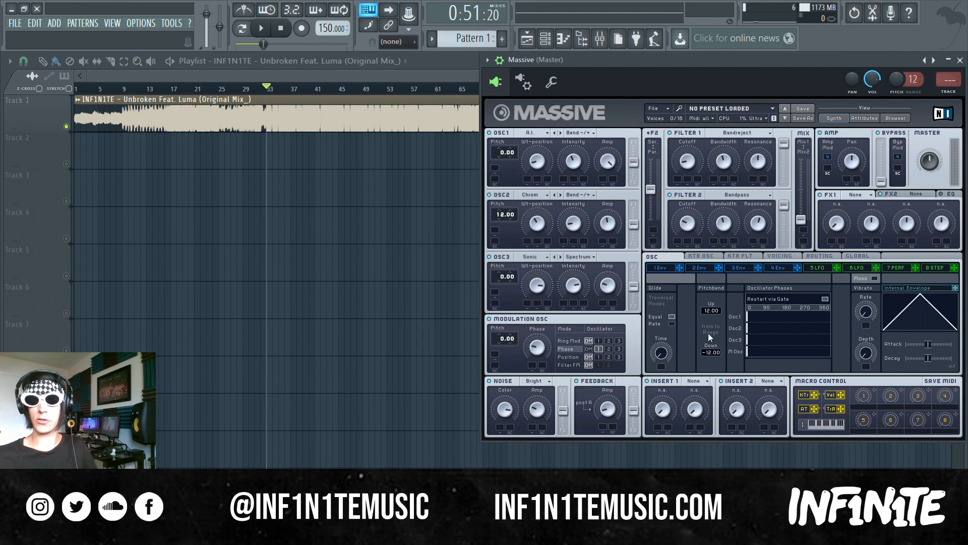
Set the voicing to 2 unison voices and enable pitch cutoff and pan position spread, with the pan spread at full.
{"action": "left_click", "coordinate": [798, 255]}
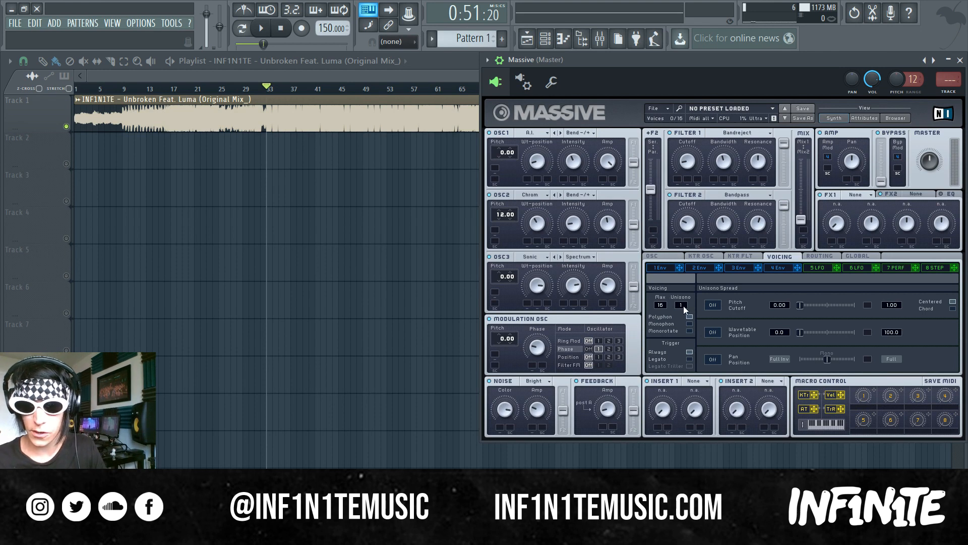
{"action": "scroll", "coordinate": [682, 306], "scroll_direction": "up", "scroll_amount": 2}
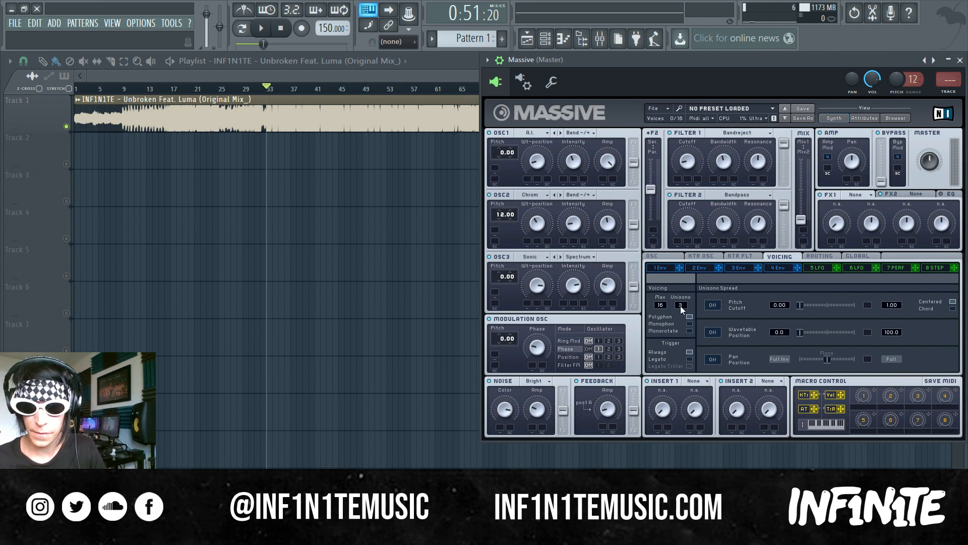
{"action": "left_click", "coordinate": [714, 305]}
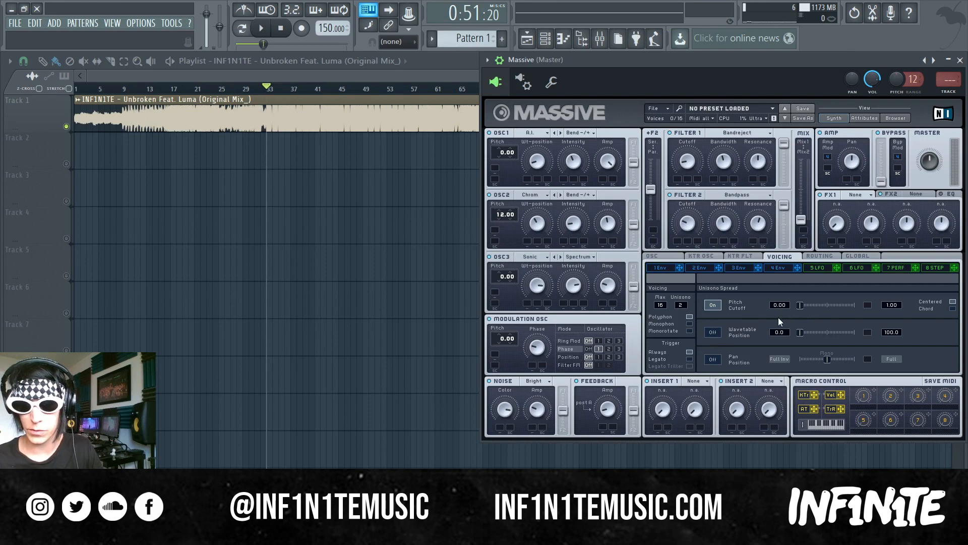
{"action": "left_click", "coordinate": [712, 359]}
{"action": "left_click", "coordinate": [826, 358]}
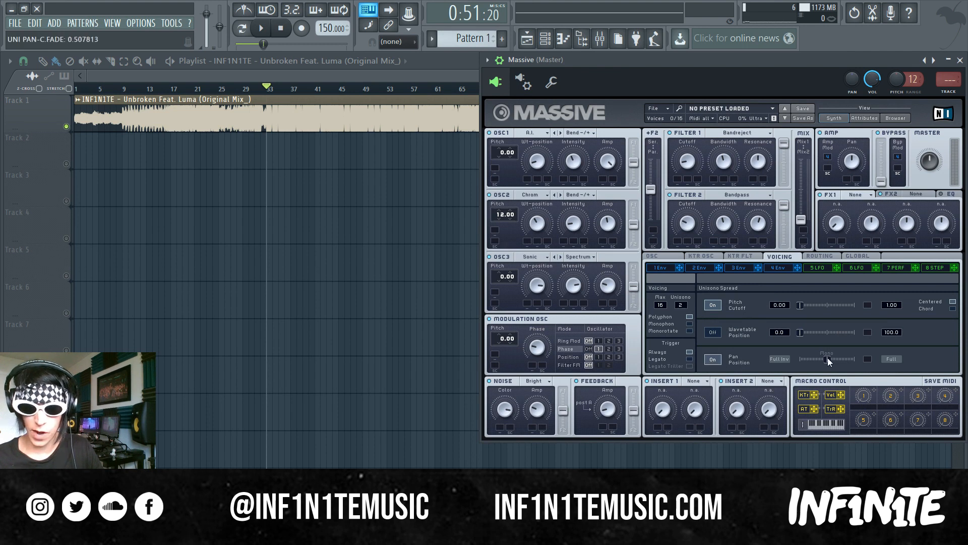
{"action": "left_click_drag", "start_coordinate": [828, 358], "coordinate": [867, 358]}
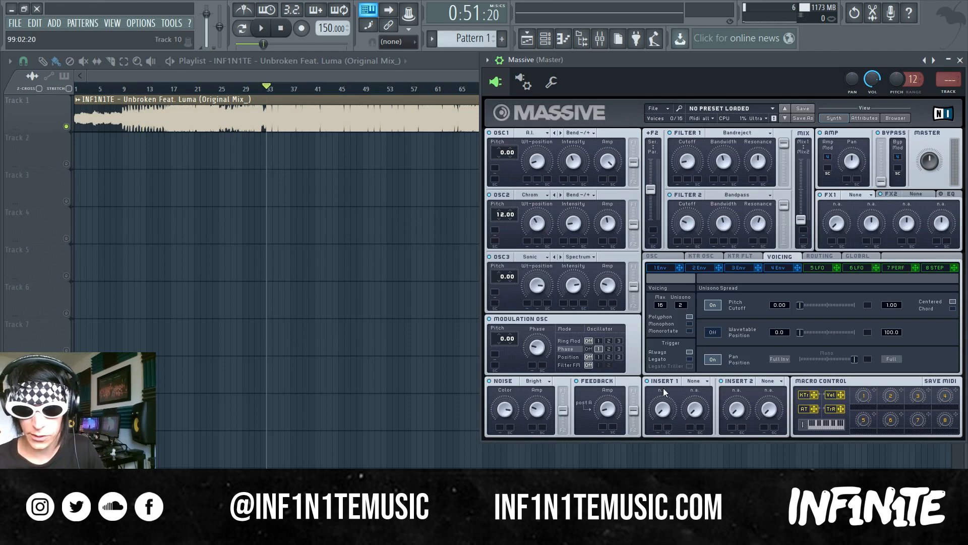
Set insert 1 to Sine Shaper with dry/wet at 0.5 and drive at about 0.82.
{"action": "left_click", "coordinate": [694, 381]}
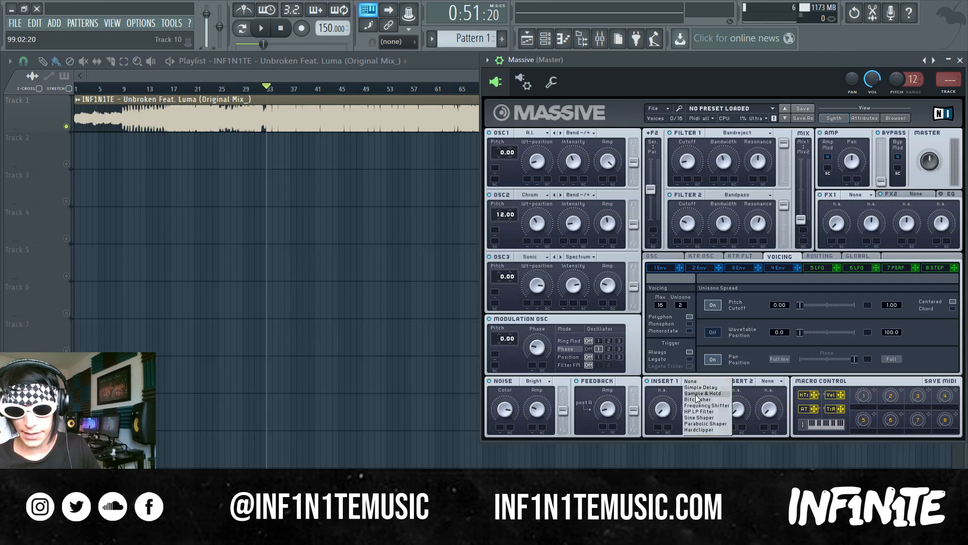
{"action": "left_click", "coordinate": [700, 418]}
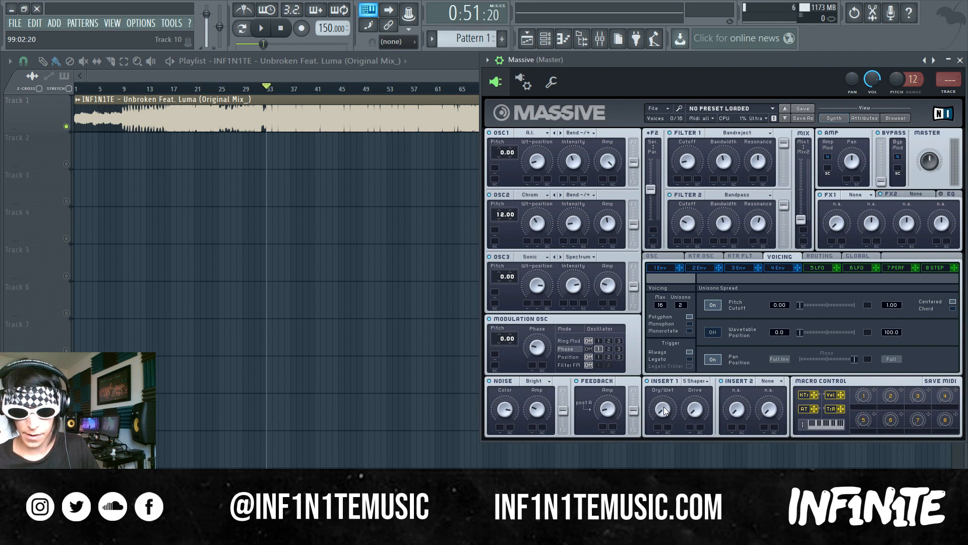
{"action": "left_click", "coordinate": [664, 409]}
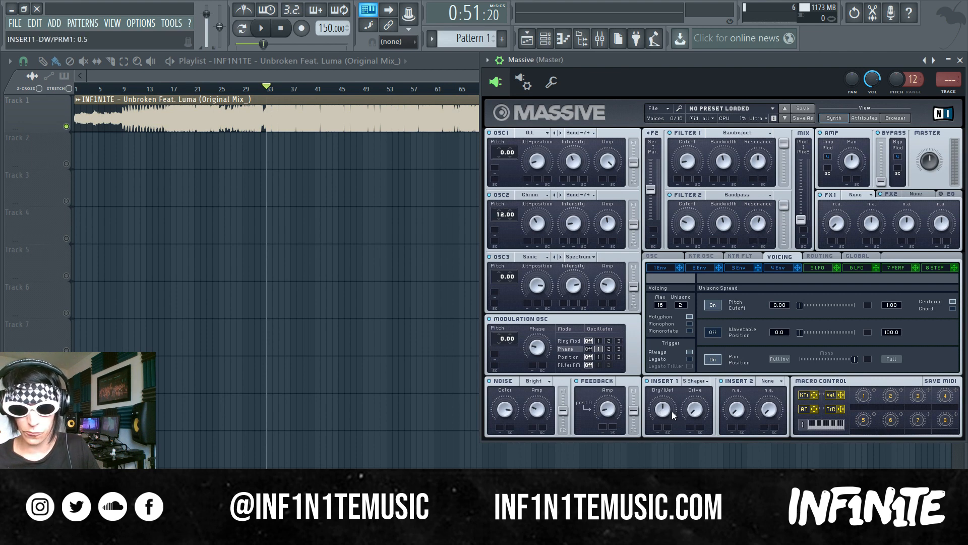
{"action": "mouse_move", "coordinate": [700, 414]}
{"action": "left_mouse_down"}
{"action": "mouse_move", "coordinate": [695, 370]}
{"action": "mouse_move", "coordinate": [694, 403]}
{"action": "left_mouse_up"}
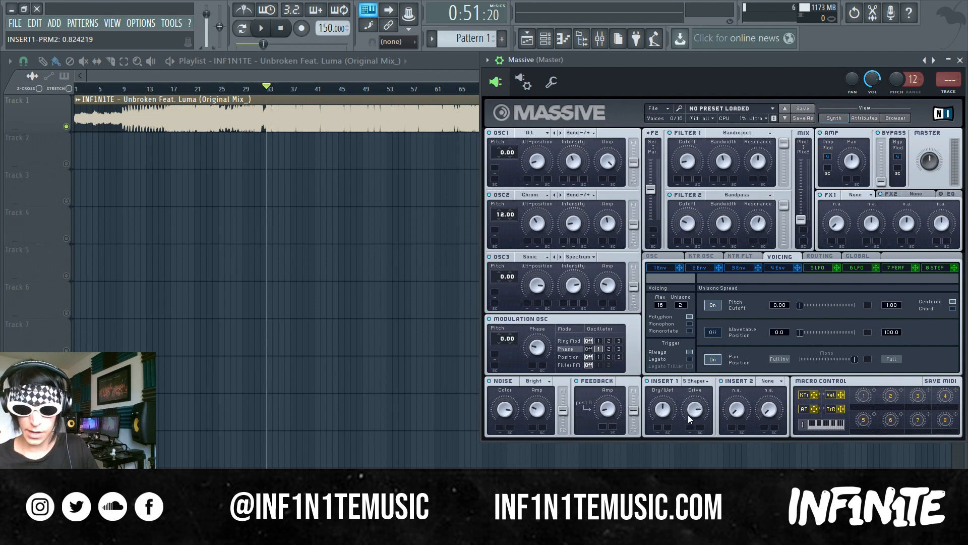
Set insert 2 to Parabolic Shaper with dry/wet at 0.5 and drive around halfway.
{"action": "left_click", "coordinate": [764, 383]}
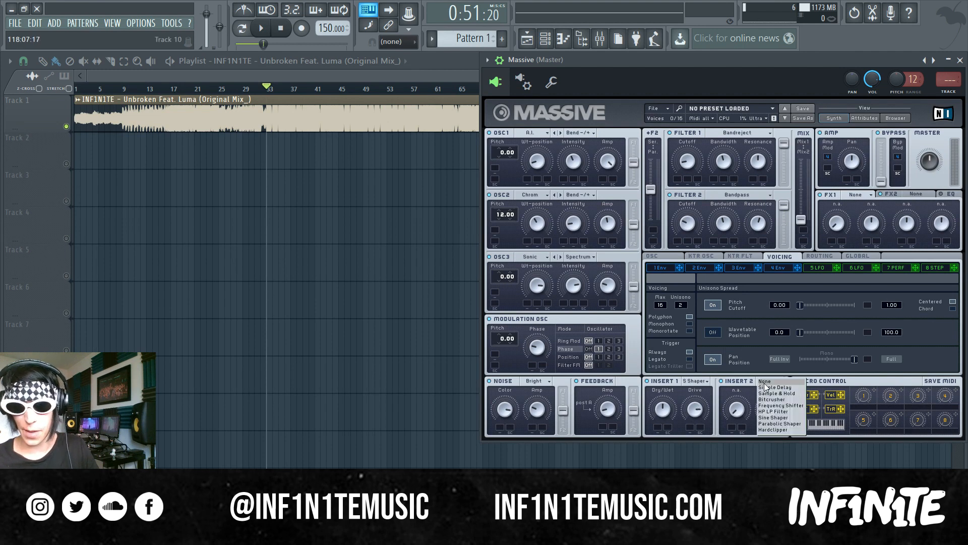
{"action": "left_click", "coordinate": [785, 423]}
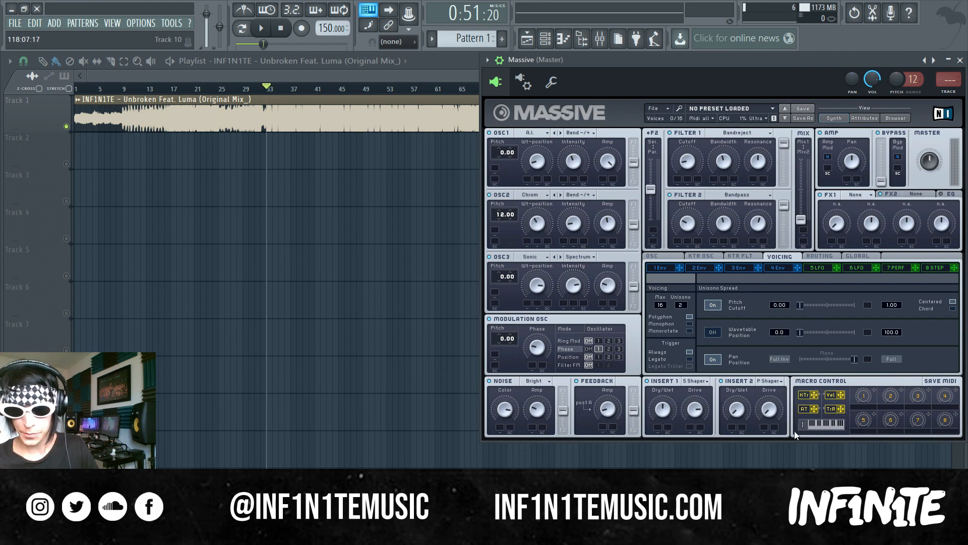
{"action": "left_click_drag", "start_coordinate": [739, 415], "coordinate": [738, 412]}
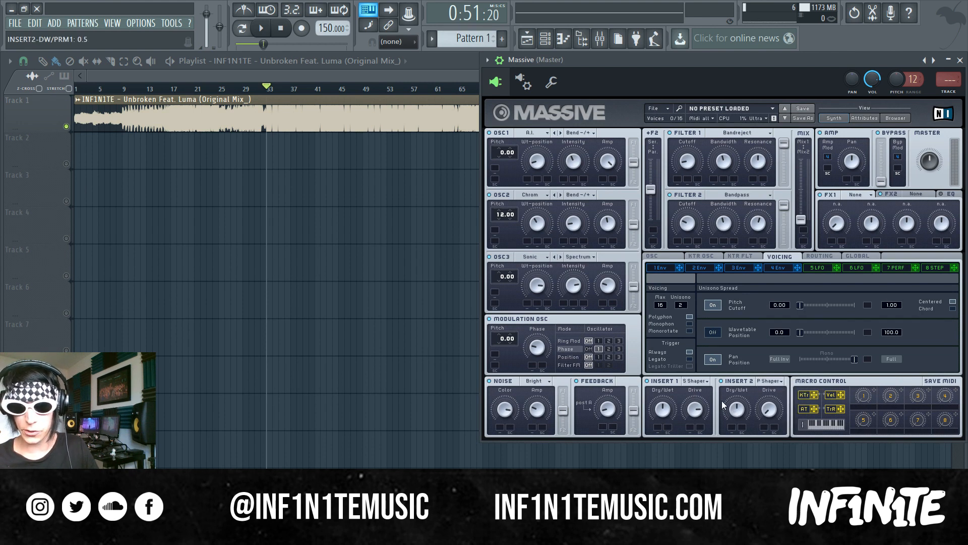
{"action": "left_click", "coordinate": [770, 414]}
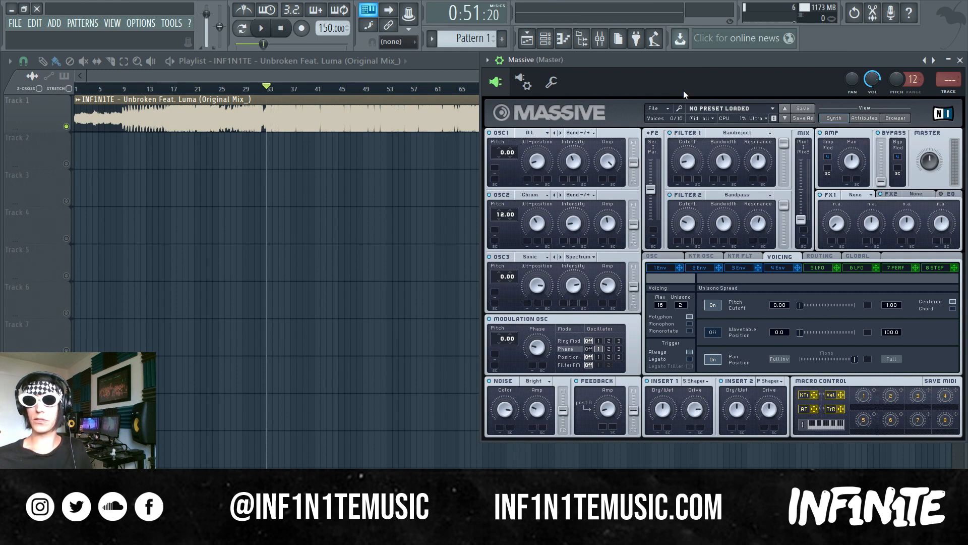
In the EQ, reduce the low shelf, set boost to about 0.29, raise the peak frequency above centre and slightly lower the high shelf.
{"action": "left_click", "coordinate": [950, 196]}
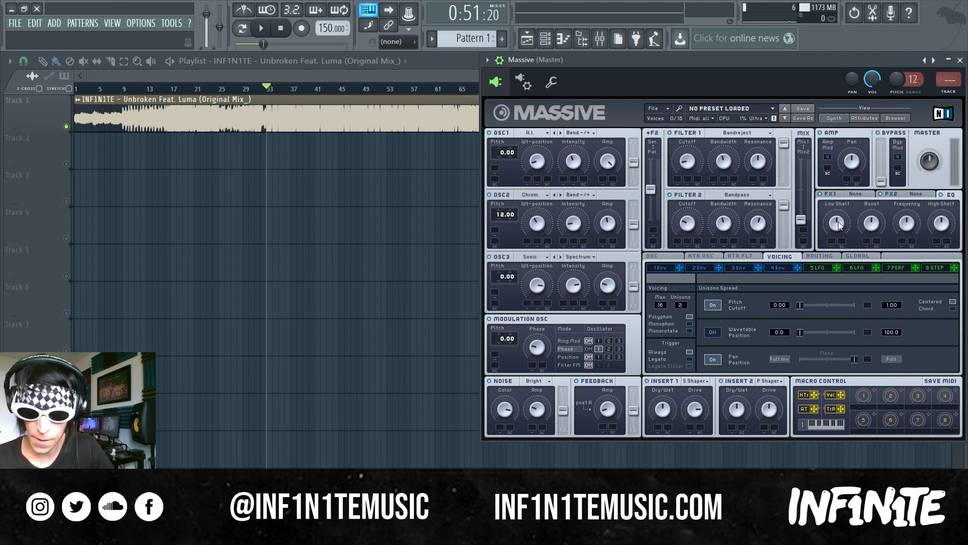
{"action": "left_click_drag", "start_coordinate": [836, 226], "coordinate": [912, 222]}
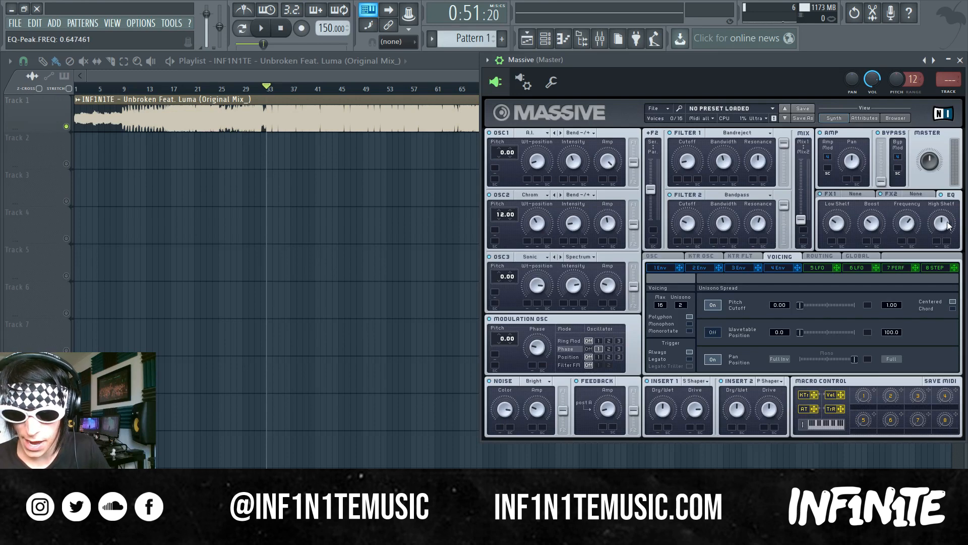
{"action": "left_click_drag", "start_coordinate": [939, 220], "coordinate": [939, 225]}
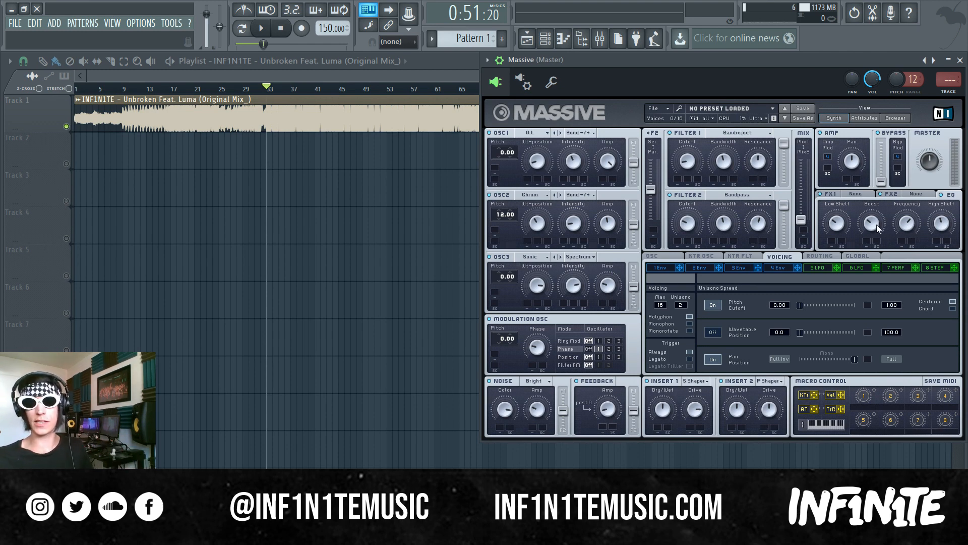
{"action": "left_click_drag", "start_coordinate": [876, 224], "coordinate": [880, 293]}
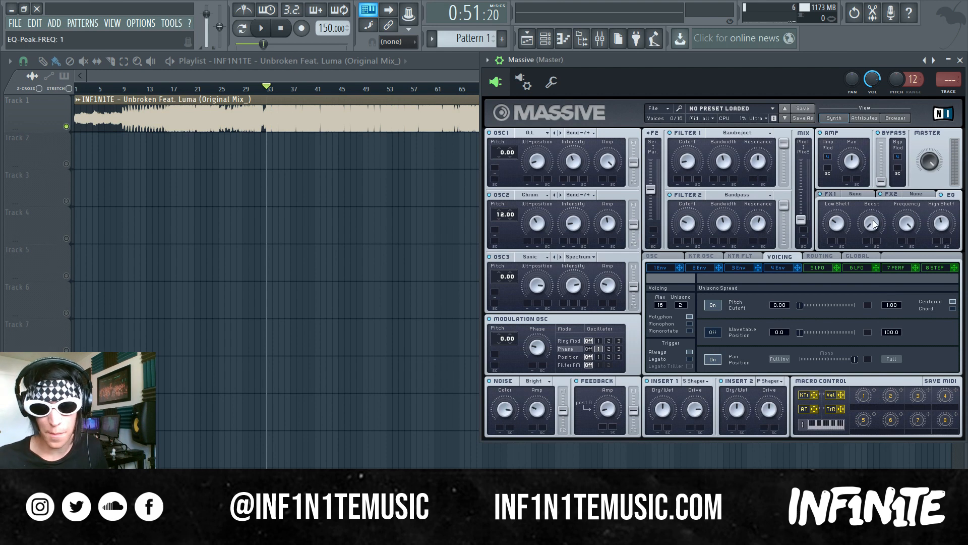
{"action": "left_click_drag", "start_coordinate": [870, 191], "coordinate": [871, 197]}
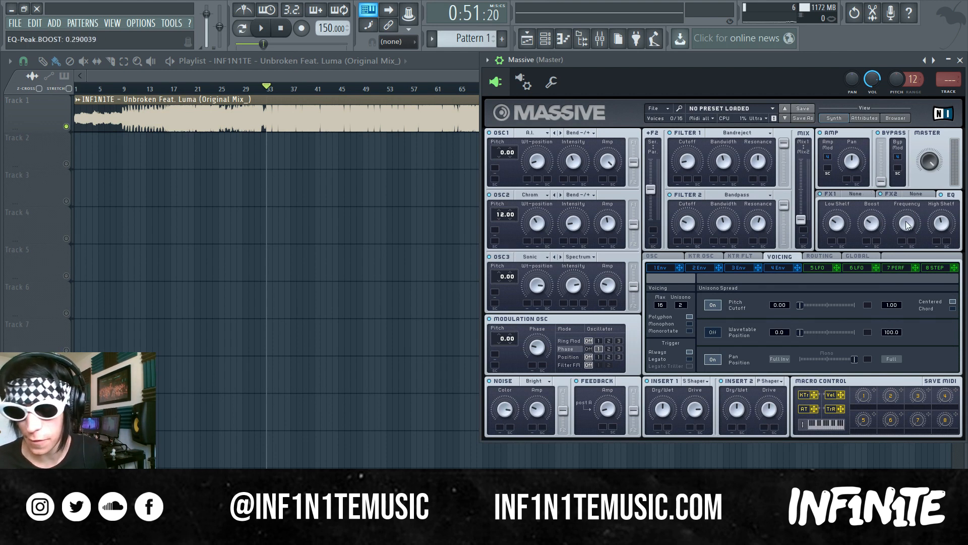
{"action": "mouse_move", "coordinate": [906, 226]}
{"action": "left_mouse_down"}
{"action": "mouse_move", "coordinate": [912, 246]}
{"action": "mouse_move", "coordinate": [903, 222]}
{"action": "left_mouse_up"}
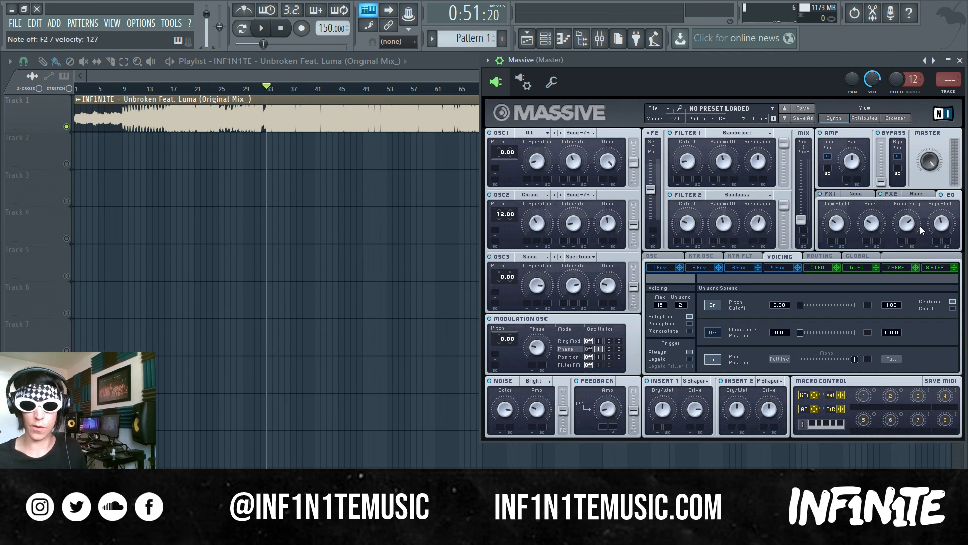
Change modulator 5 to a Performer with amp modulation at full, sync enabled and a ratio of 1/8.
{"action": "left_click", "coordinate": [817, 267]}
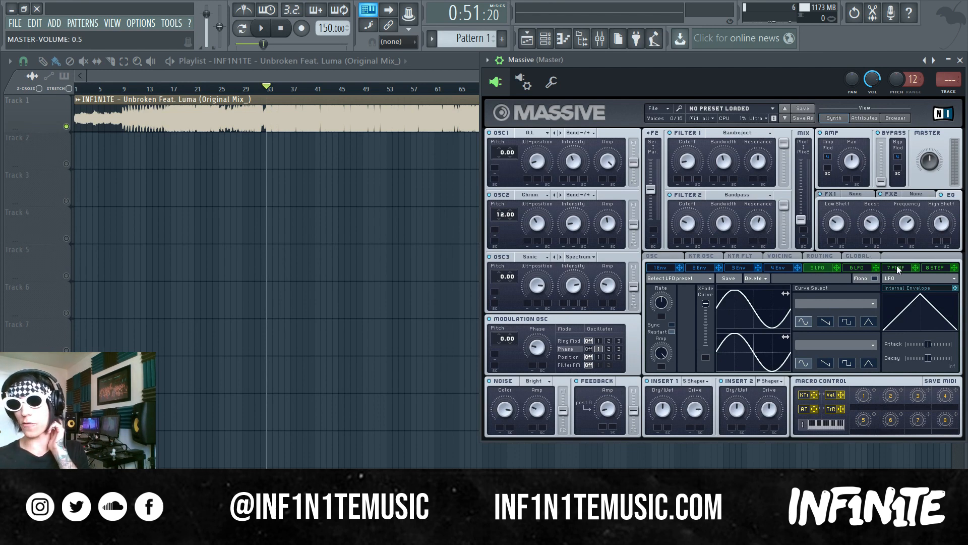
{"action": "left_click", "coordinate": [932, 277]}
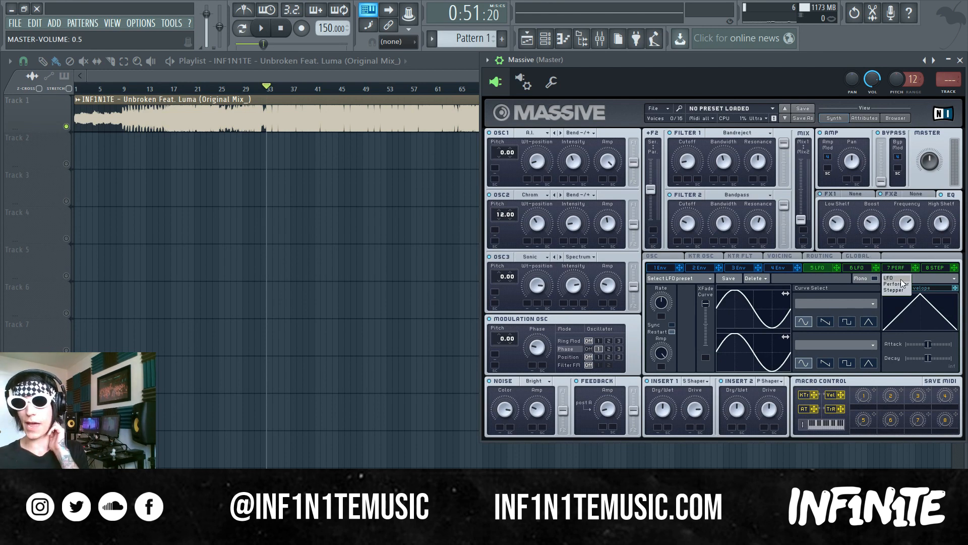
{"action": "left_click", "coordinate": [899, 288]}
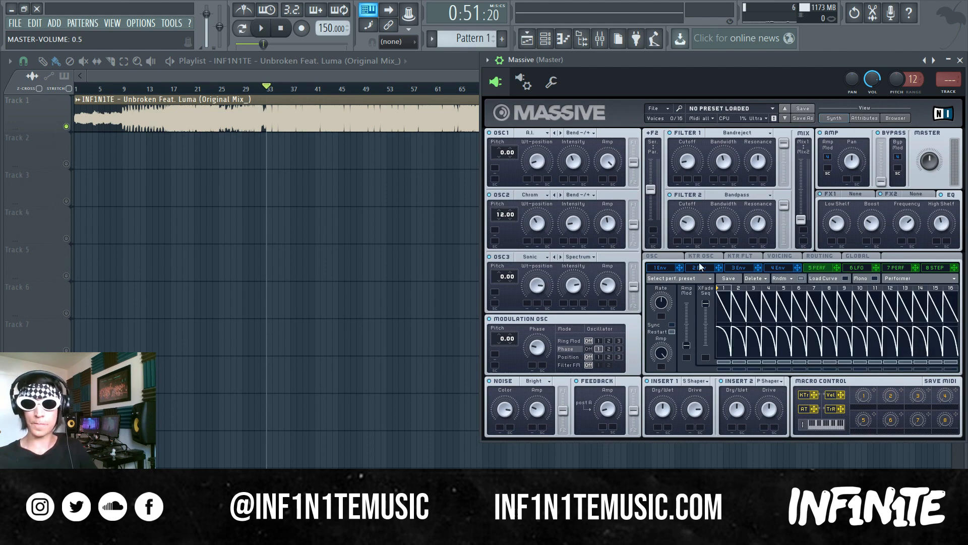
{"action": "left_click_drag", "start_coordinate": [685, 344], "coordinate": [688, 300]}
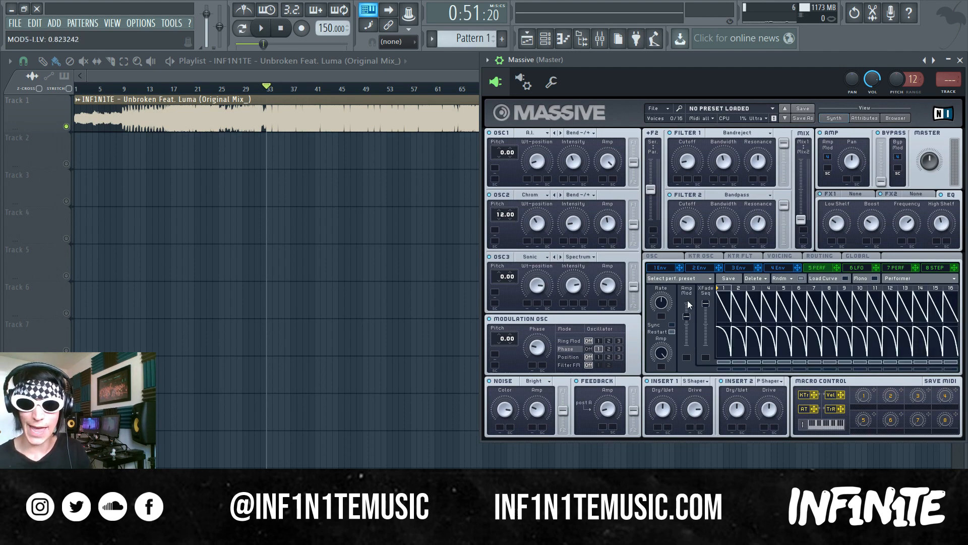
{"action": "left_click", "coordinate": [671, 325]}
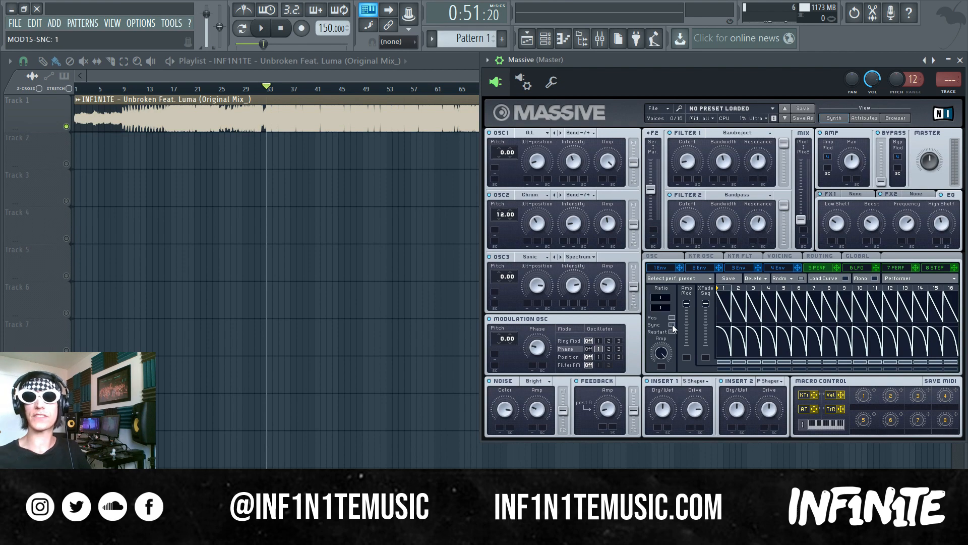
{"action": "left_click_drag", "start_coordinate": [666, 309], "coordinate": [666, 303]}
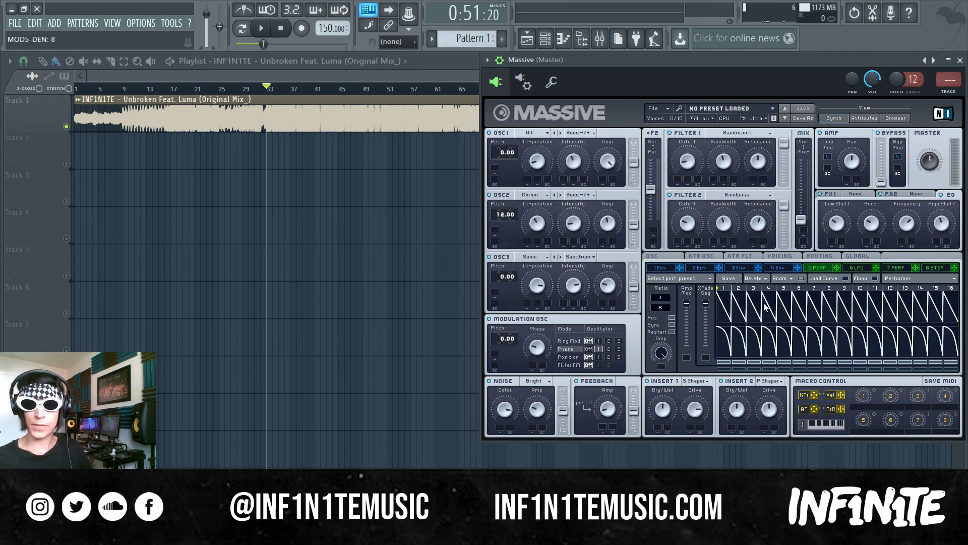
Shape the Performer's upper curve to stay high in step 1, fall in steps 2 and 3, and remain flat low through step 16.
{"action": "left_click", "coordinate": [846, 279]}
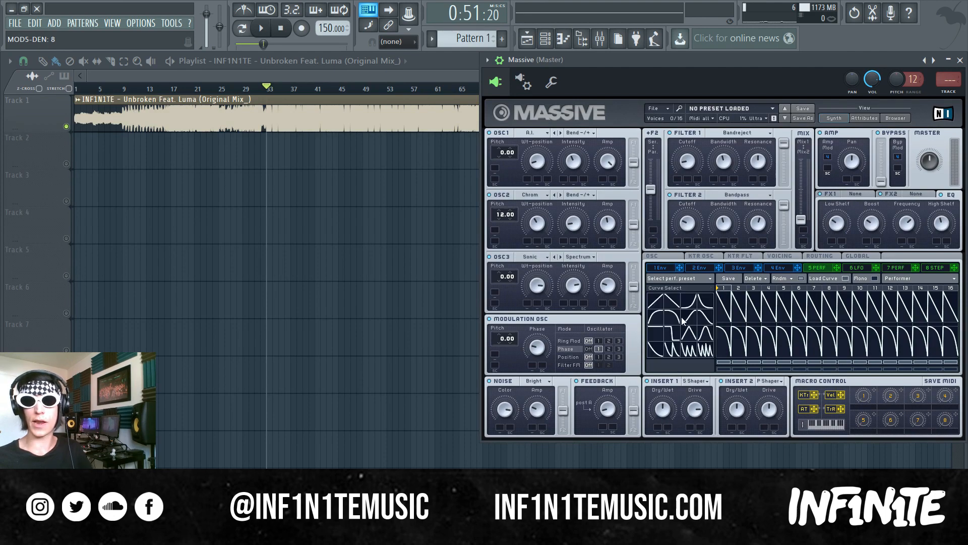
{"action": "left_click", "coordinate": [659, 328]}
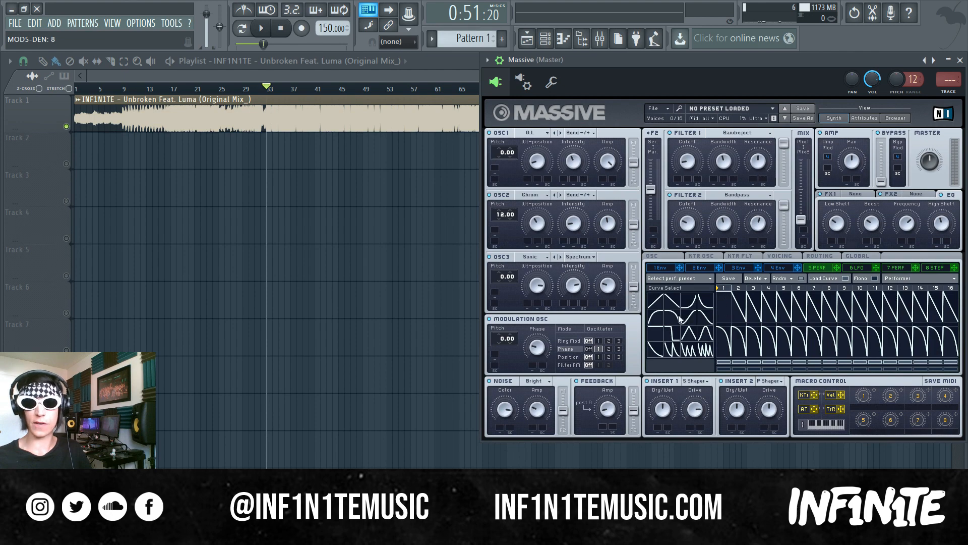
{"action": "left_click", "coordinate": [738, 314]}
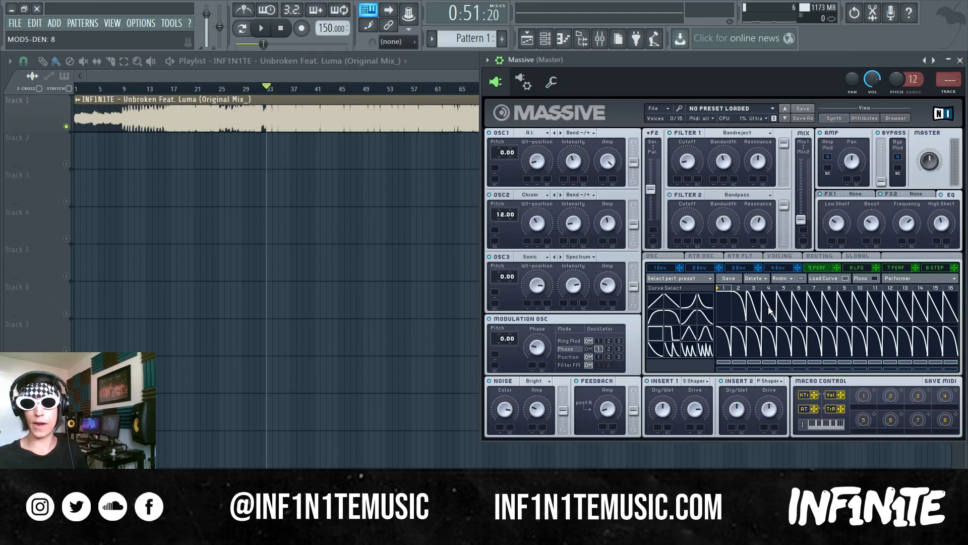
{"action": "mouse_move", "coordinate": [769, 310]}
{"action": "left_mouse_down"}
{"action": "mouse_move", "coordinate": [787, 339]}
{"action": "mouse_move", "coordinate": [898, 323]}
{"action": "left_mouse_up"}
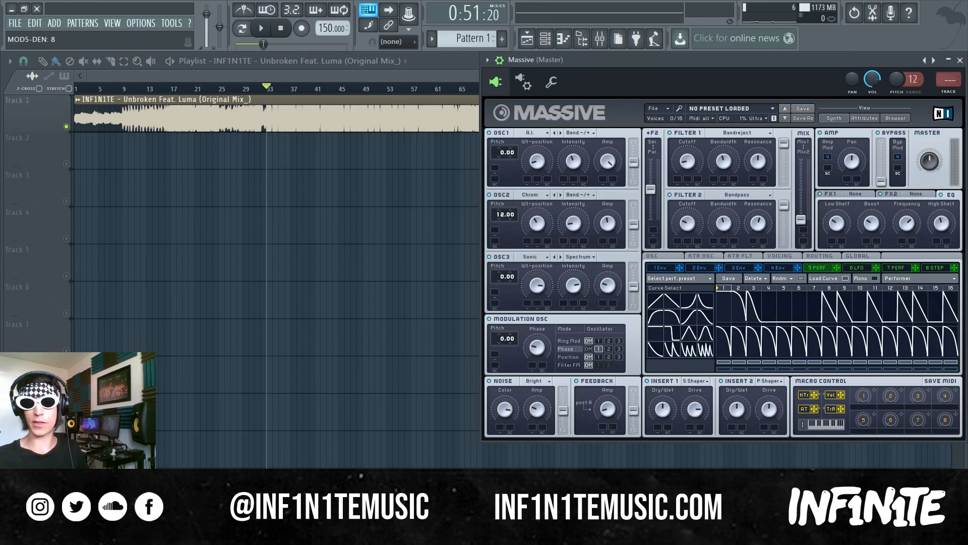
{"action": "left_click_drag", "start_coordinate": [816, 329], "coordinate": [958, 348]}
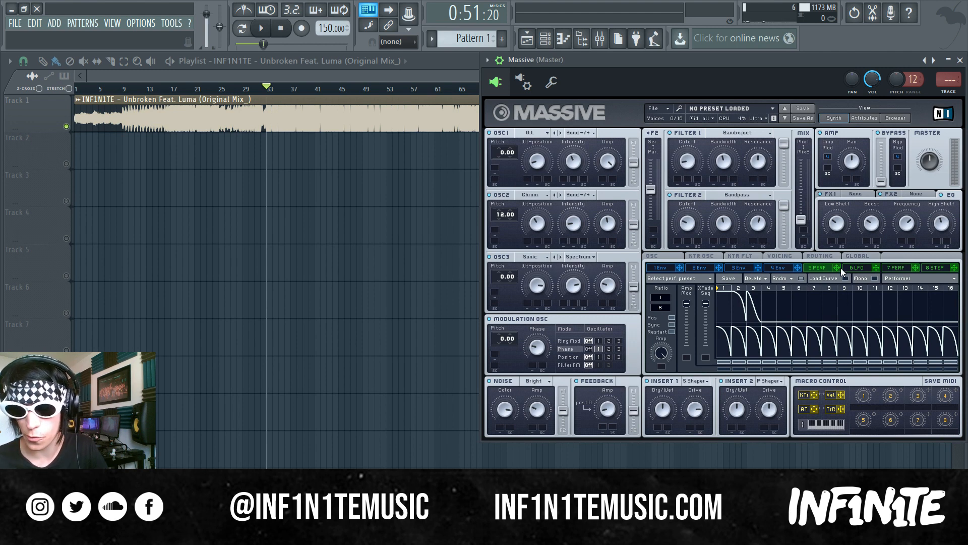
Modulate the EQ's low shelf, boost, frequency and high shelf with modulator 5, setting the peak frequency to about 0.63.
{"action": "left_click_drag", "start_coordinate": [837, 246], "coordinate": [832, 241]}
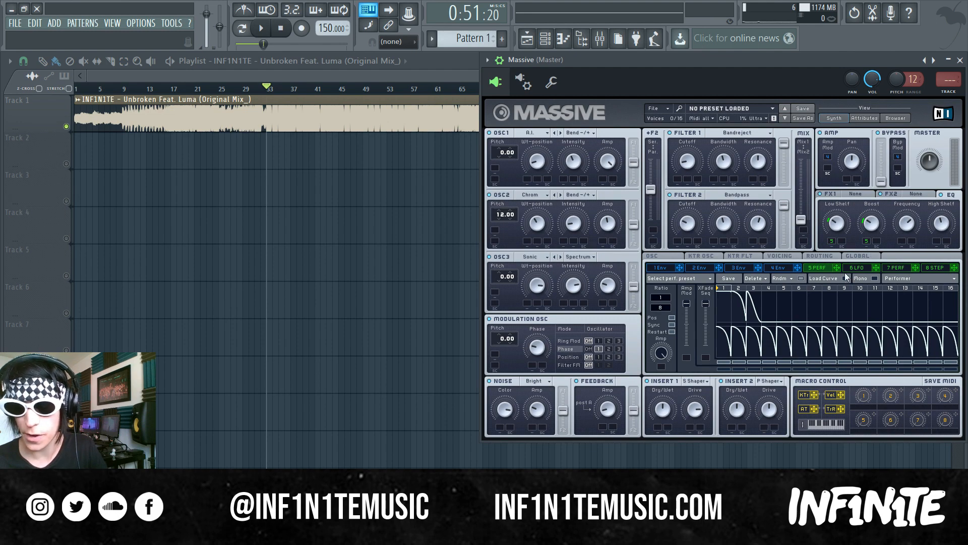
{"action": "left_click_drag", "start_coordinate": [839, 267], "coordinate": [895, 244]}
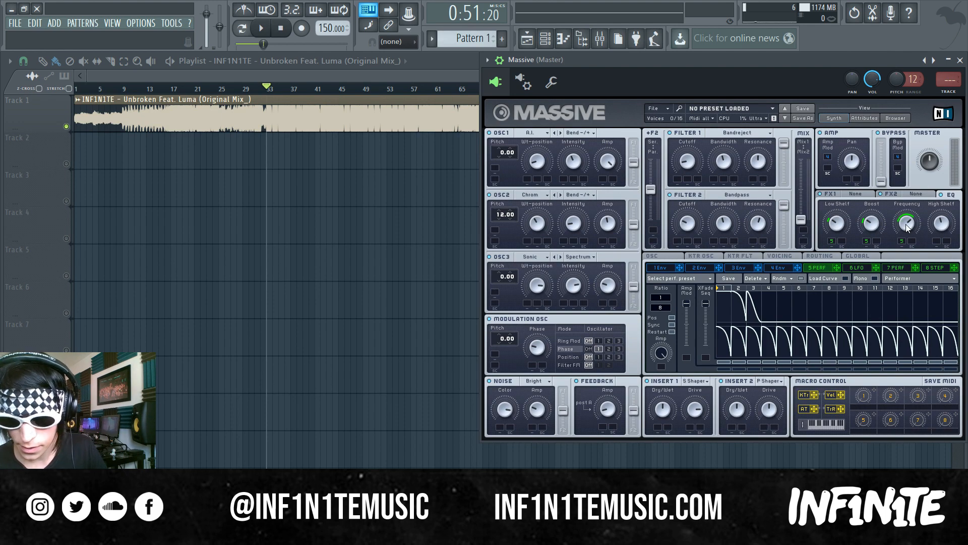
{"action": "left_click_drag", "start_coordinate": [906, 224], "coordinate": [905, 230]}
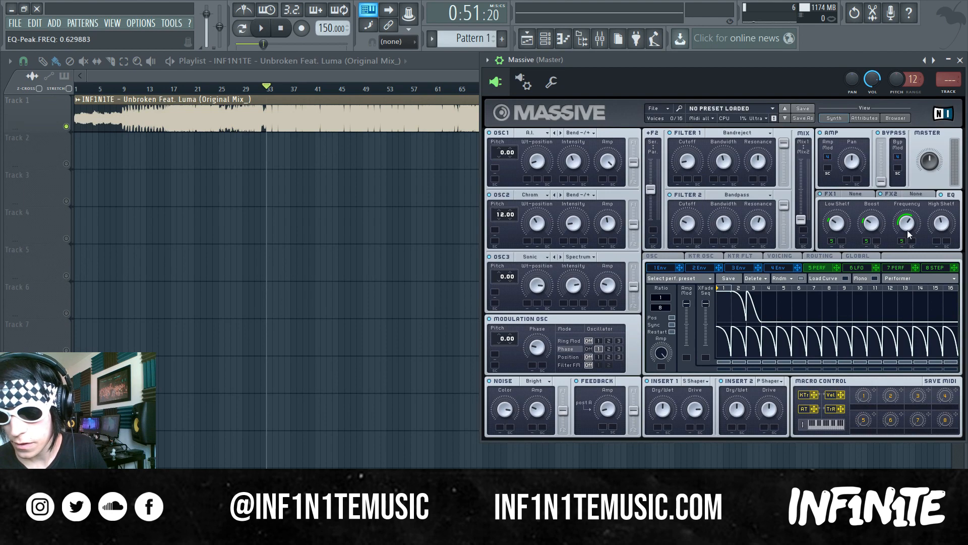
{"action": "left_click_drag", "start_coordinate": [840, 268], "coordinate": [936, 241]}
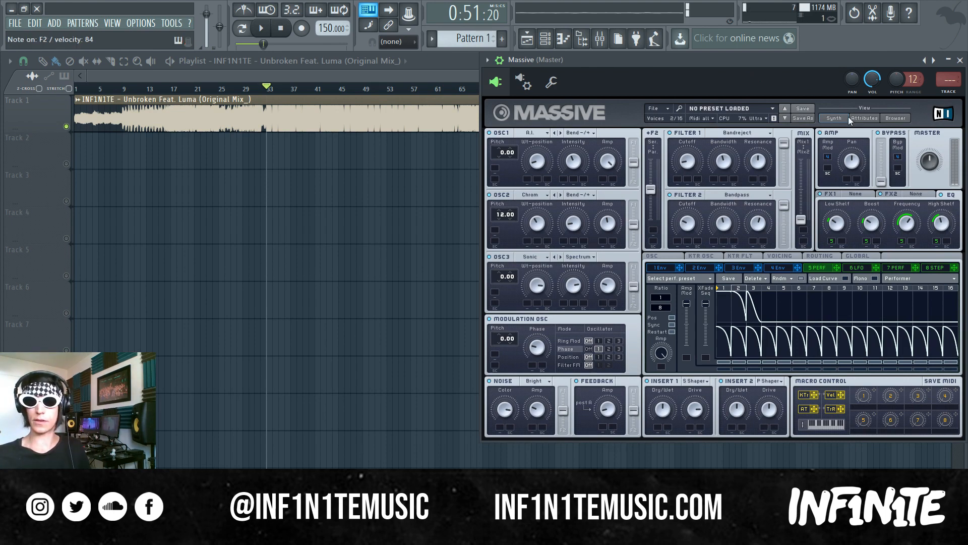
{"action": "left_click", "coordinate": [934, 165]}
{"action": "left_click_drag", "start_coordinate": [934, 165], "coordinate": [935, 176]}
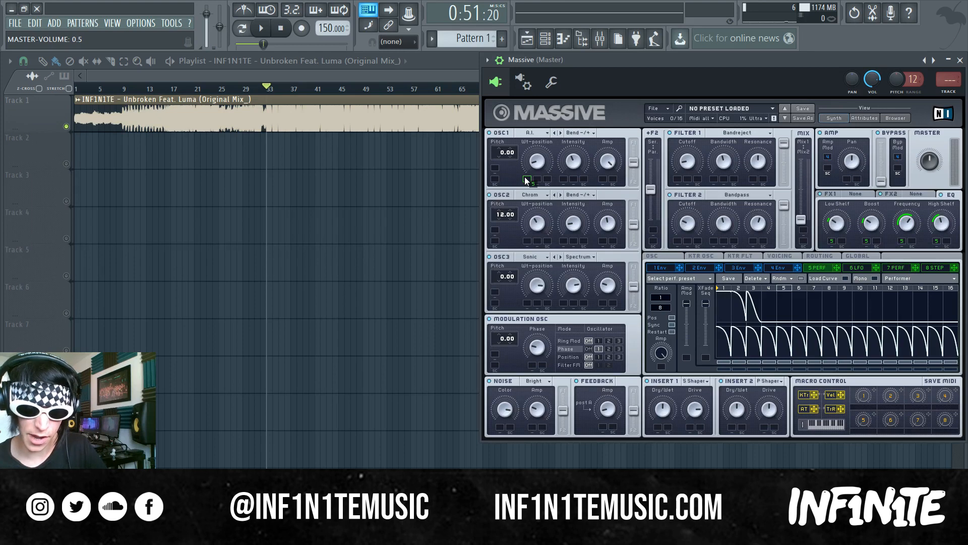
Modulate oscillator 1's wavetable position and intensity upward with modulator 5.
{"action": "left_click_drag", "start_coordinate": [526, 180], "coordinate": [530, 177]}
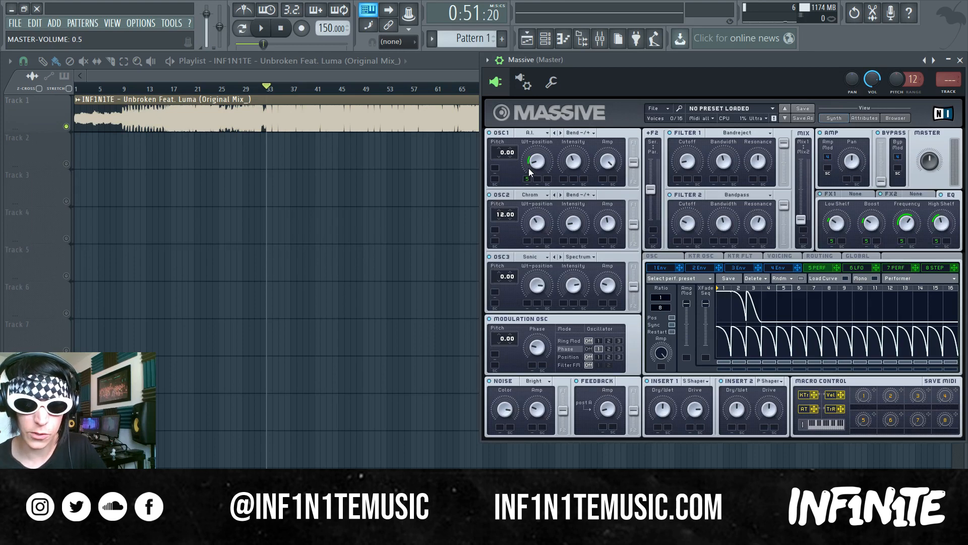
{"action": "left_click_drag", "start_coordinate": [836, 267], "coordinate": [565, 180]}
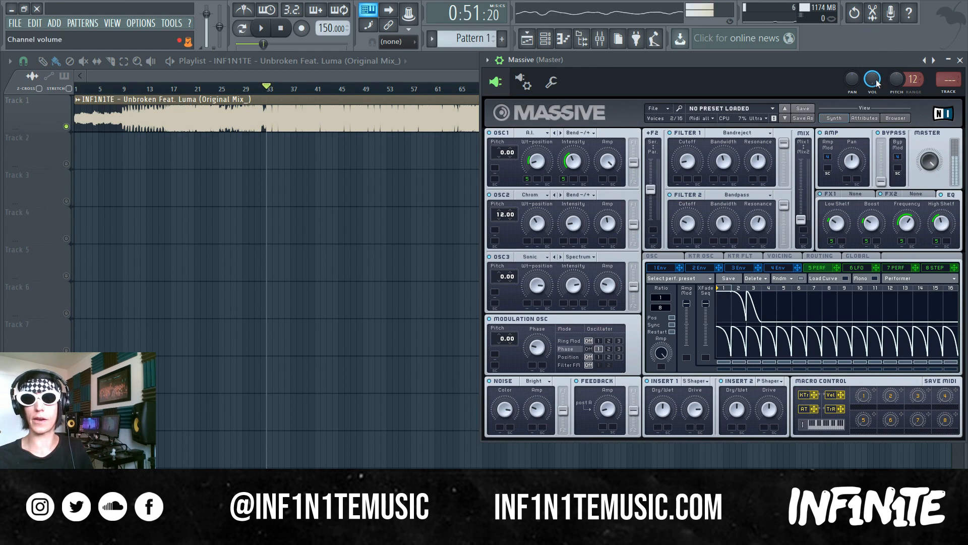
{"action": "left_click_drag", "start_coordinate": [876, 84], "coordinate": [877, 84]}
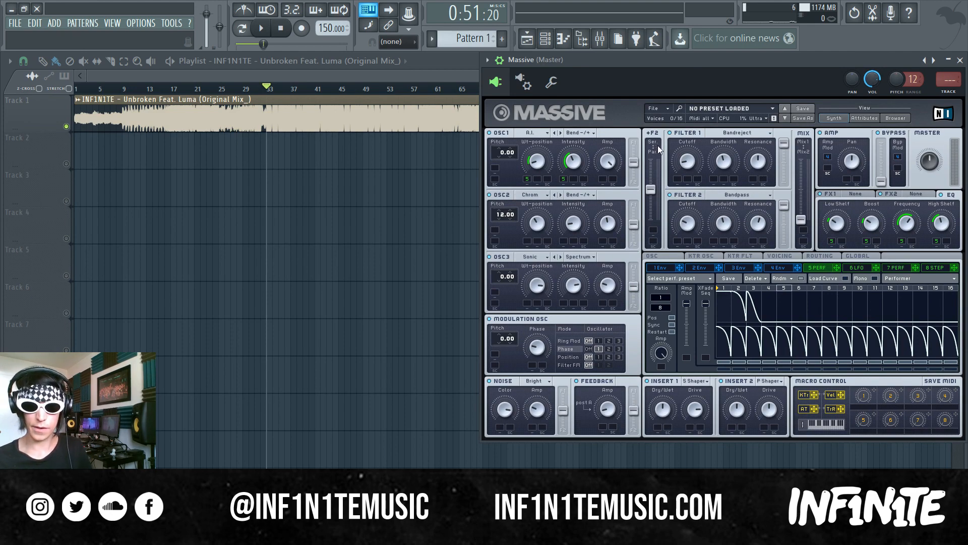
Modulate the filter mix, both filter cutoffs and Filter 1's bandwidth with modulator 5, and raise the plugin's channel volume.
{"action": "left_click", "coordinate": [852, 267]}
{"action": "left_click", "coordinate": [818, 270]}
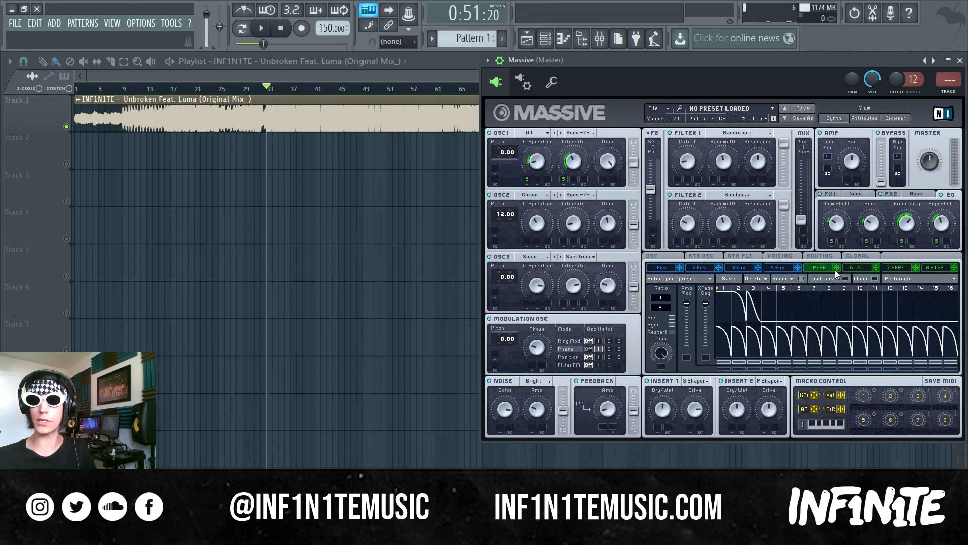
{"action": "left_click_drag", "start_coordinate": [806, 230], "coordinate": [801, 74]}
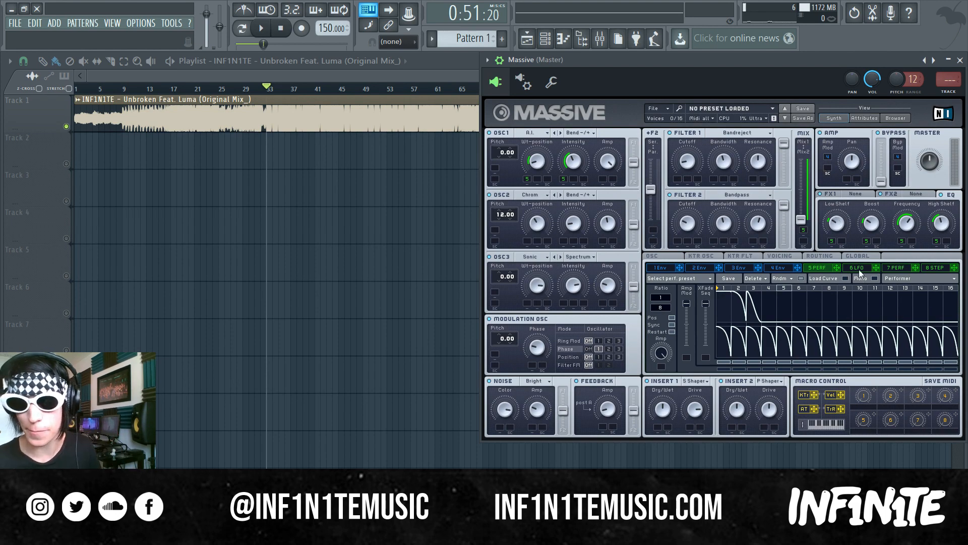
{"action": "left_click_drag", "start_coordinate": [839, 270], "coordinate": [680, 253]}
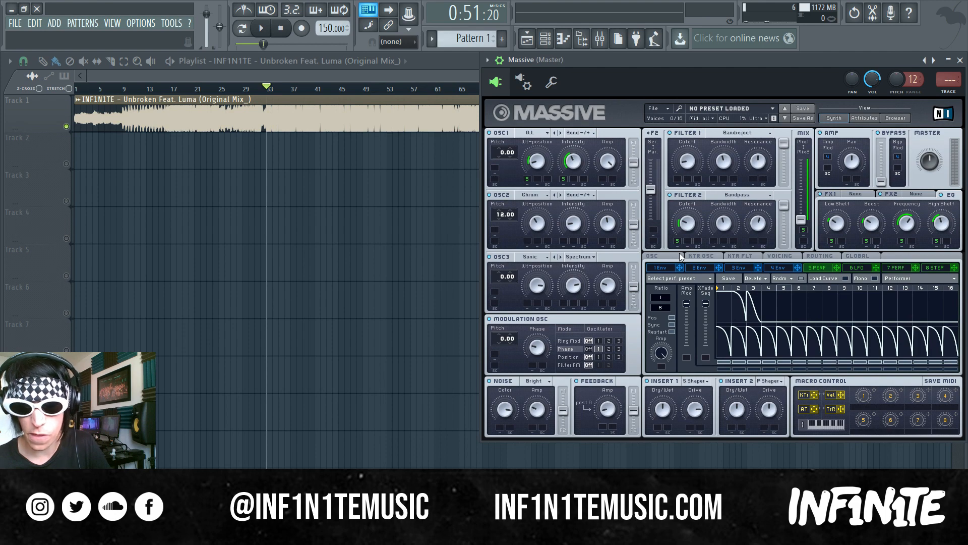
{"action": "left_click_drag", "start_coordinate": [837, 270], "coordinate": [687, 181]}
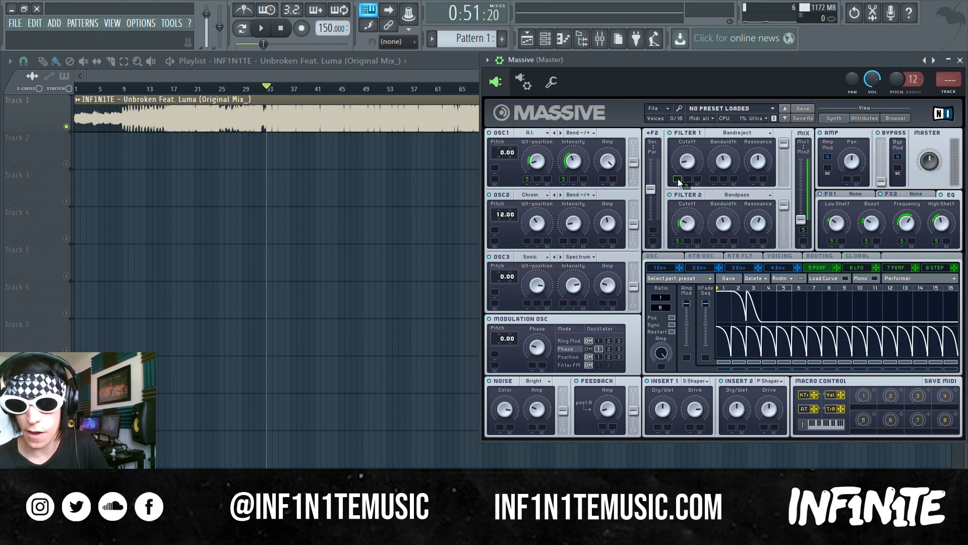
{"action": "left_click_drag", "start_coordinate": [837, 271], "coordinate": [762, 218]}
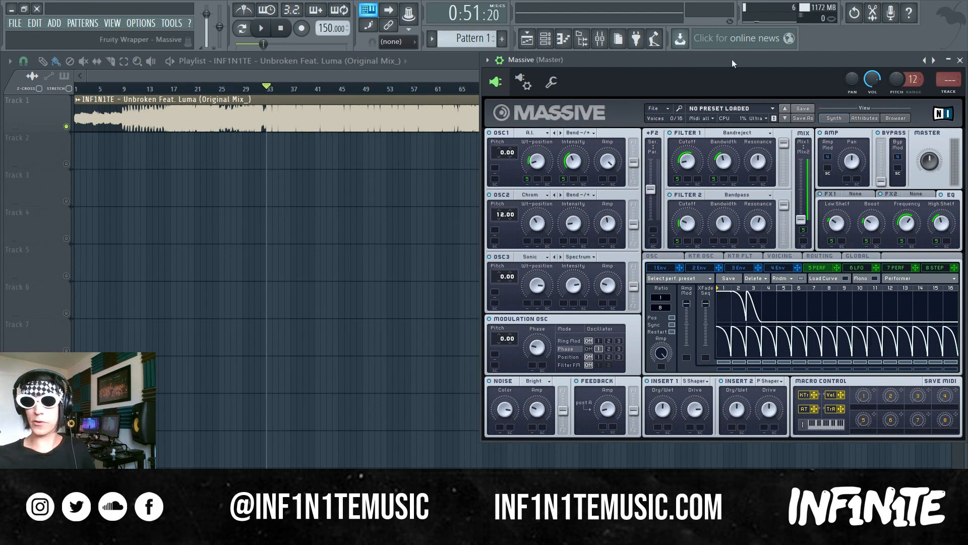
{"action": "mouse_move", "coordinate": [731, 59]}
{"action": "left_mouse_down"}
{"action": "mouse_move", "coordinate": [731, 73]}
{"action": "mouse_move", "coordinate": [733, 60]}
{"action": "left_mouse_up"}
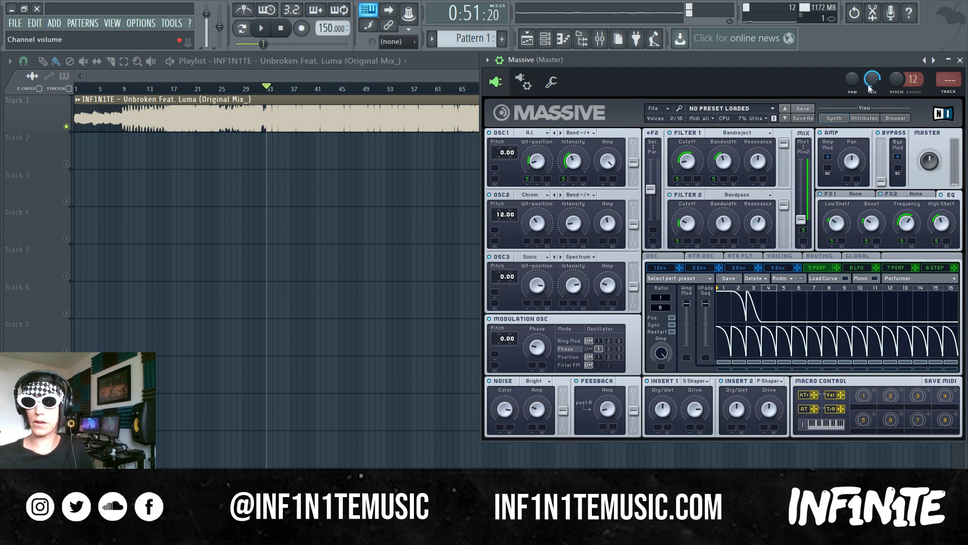
{"action": "left_click_drag", "start_coordinate": [872, 81], "coordinate": [882, 67]}
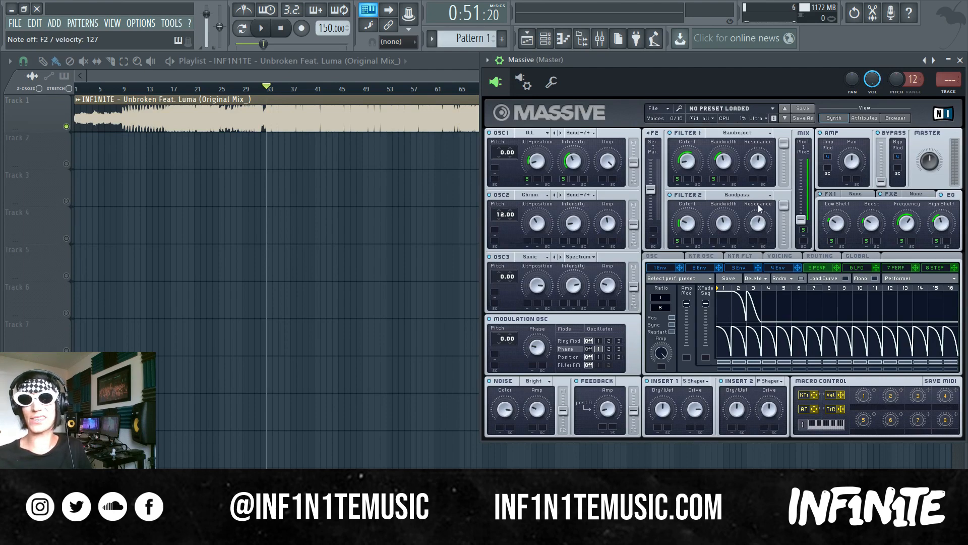
Set FX2 to Dimension Expander with dry/wet at 0.5.
{"action": "left_click", "coordinate": [913, 194]}
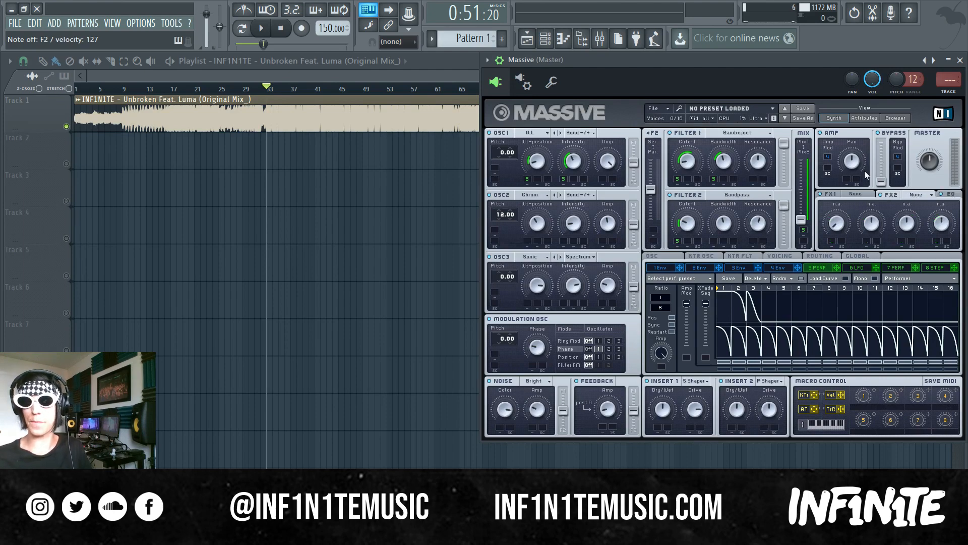
{"action": "left_click", "coordinate": [924, 196]}
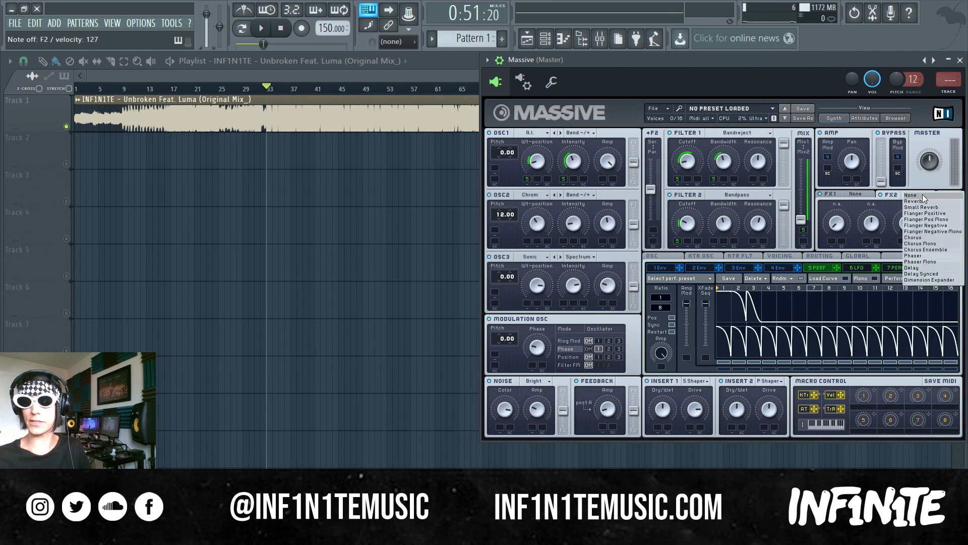
{"action": "left_click", "coordinate": [932, 280]}
{"action": "left_click_drag", "start_coordinate": [837, 223], "coordinate": [836, 202]}
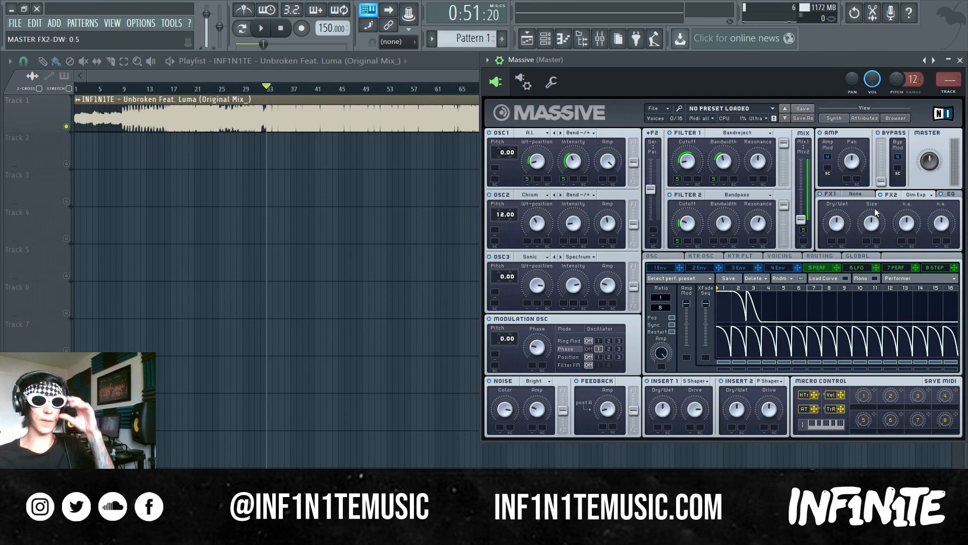
Lower the Dimension Expander's size to 0 in FX2.
{"action": "left_click_drag", "start_coordinate": [874, 211], "coordinate": [881, 252]}
{"action": "left_click_drag", "start_coordinate": [878, 224], "coordinate": [880, 224]}
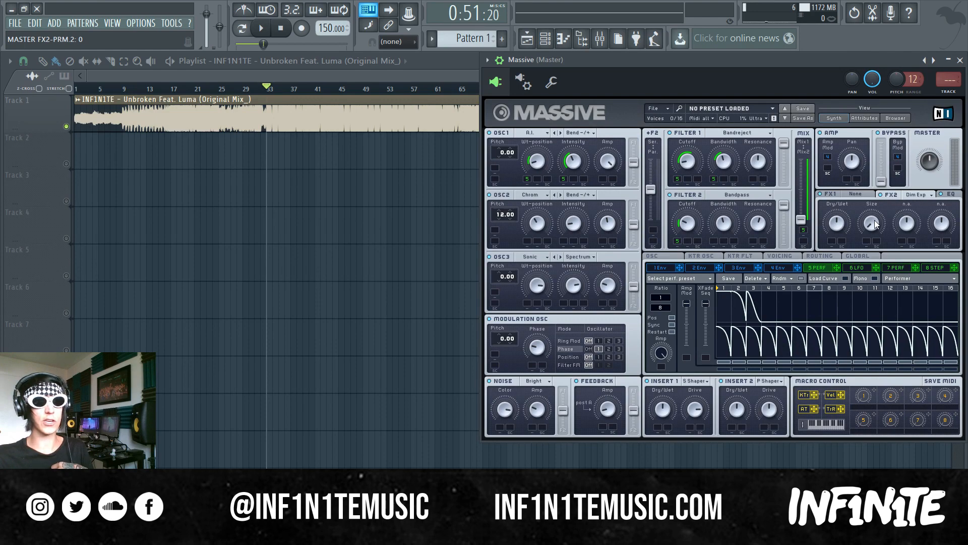
{"action": "left_click_drag", "start_coordinate": [875, 225], "coordinate": [875, 224]}
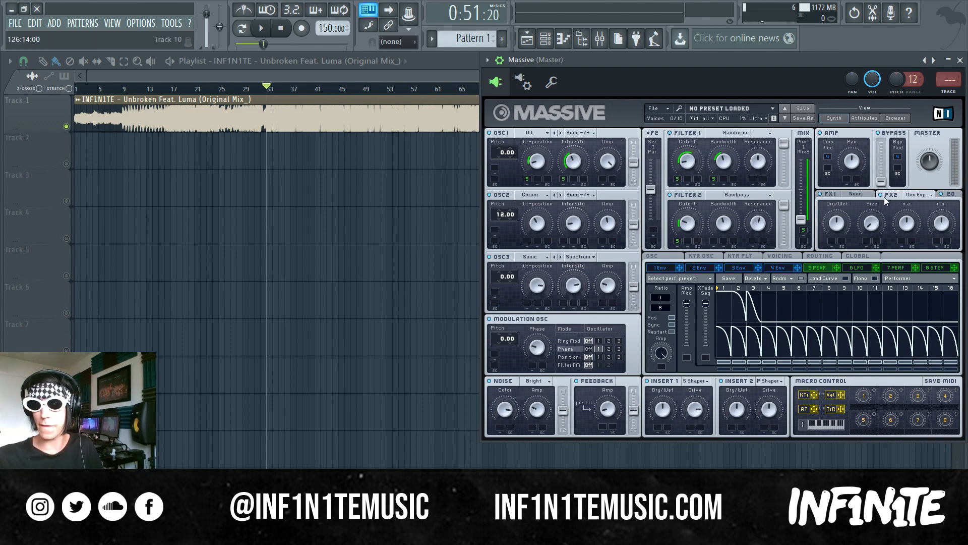
Set FX1 to Classic Tube and raise its dry/wet amount.
{"action": "left_click", "coordinate": [830, 195]}
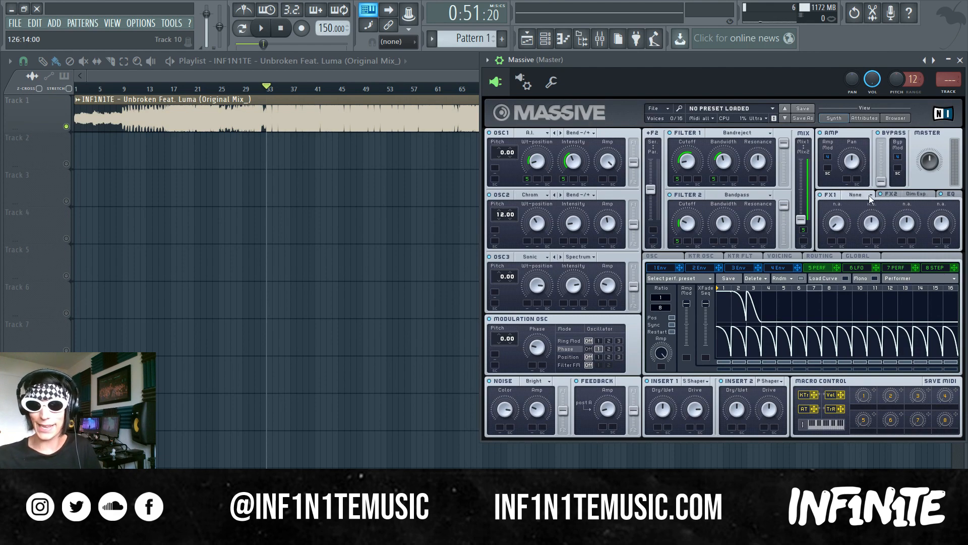
{"action": "left_click", "coordinate": [869, 196]}
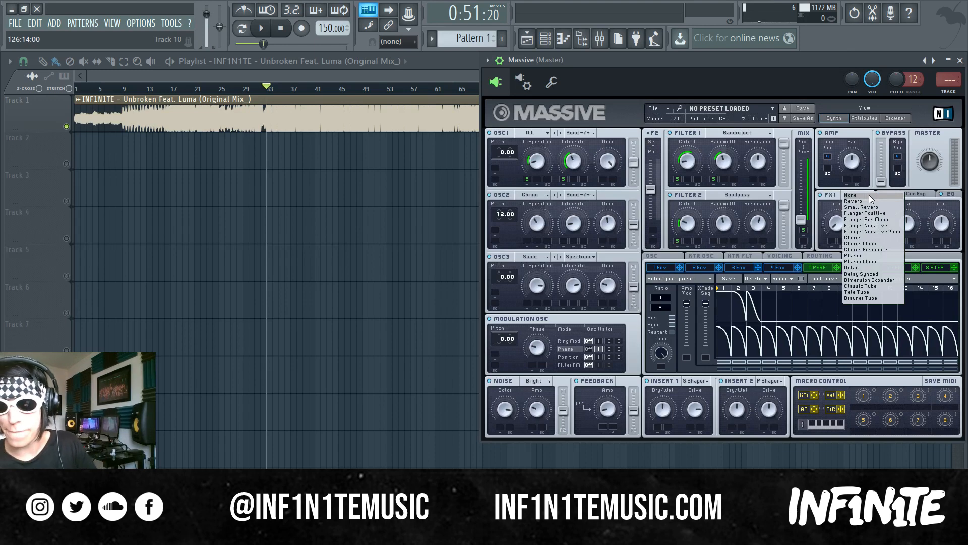
{"action": "left_click", "coordinate": [863, 285]}
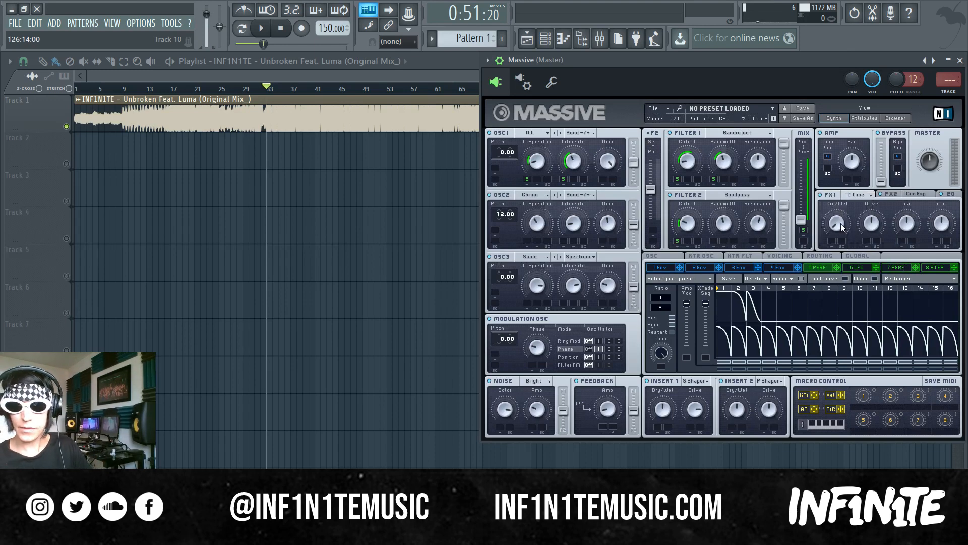
{"action": "left_click_drag", "start_coordinate": [840, 223], "coordinate": [840, 222]}
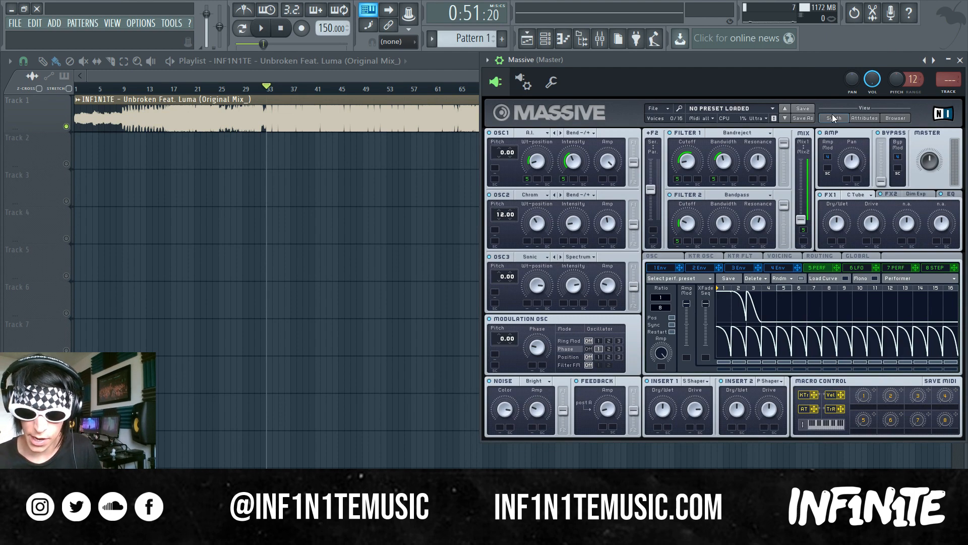
Set envelope 4's decay level to 1 and its attack time to about 0.29.
{"action": "left_click", "coordinate": [779, 268]}
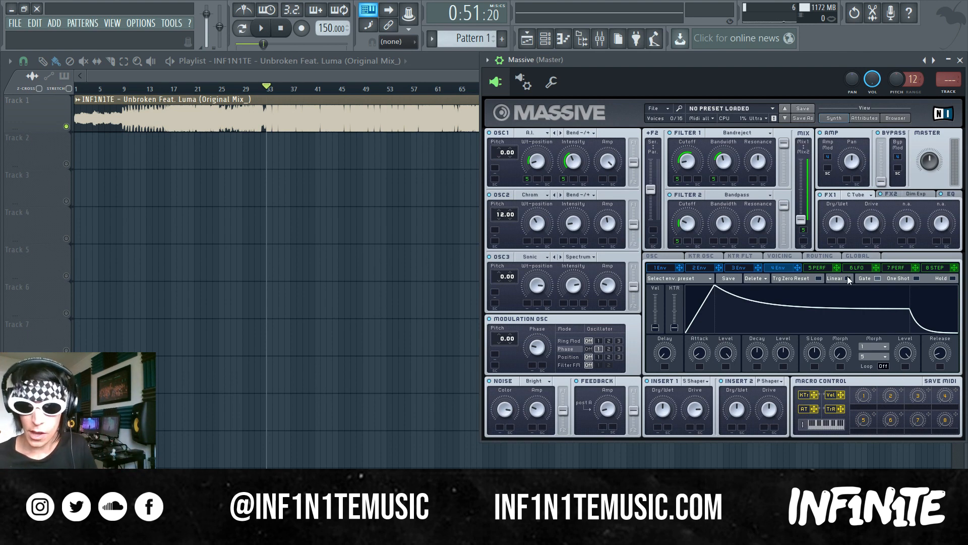
{"action": "left_click_drag", "start_coordinate": [784, 349], "coordinate": [796, 277]}
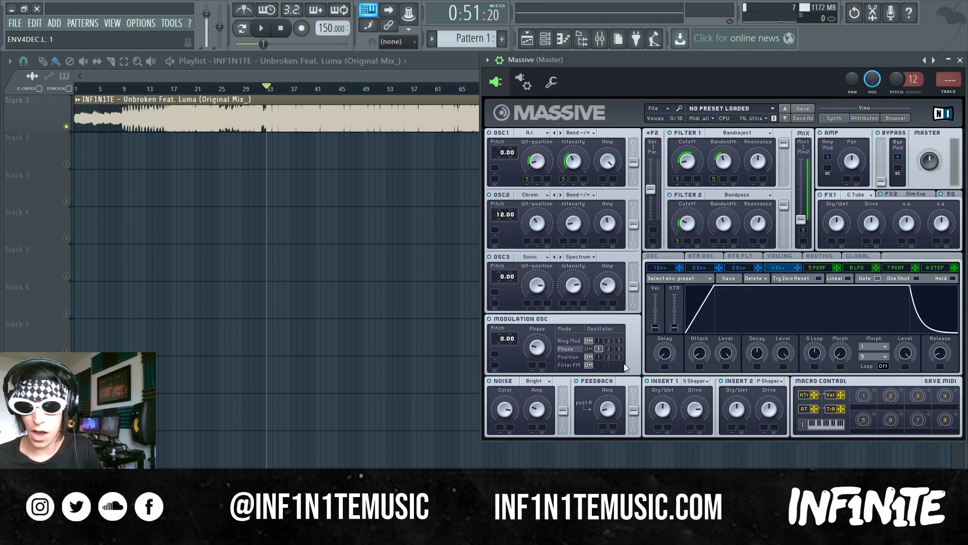
{"action": "left_click", "coordinate": [704, 356]}
{"action": "left_click_drag", "start_coordinate": [704, 356], "coordinate": [704, 348]}
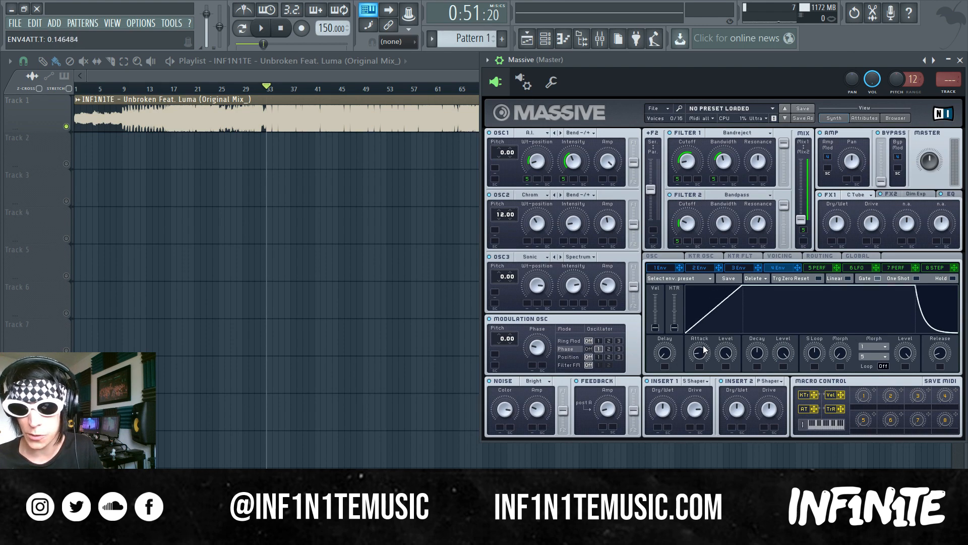
{"action": "left_click_drag", "start_coordinate": [704, 349], "coordinate": [705, 338]}
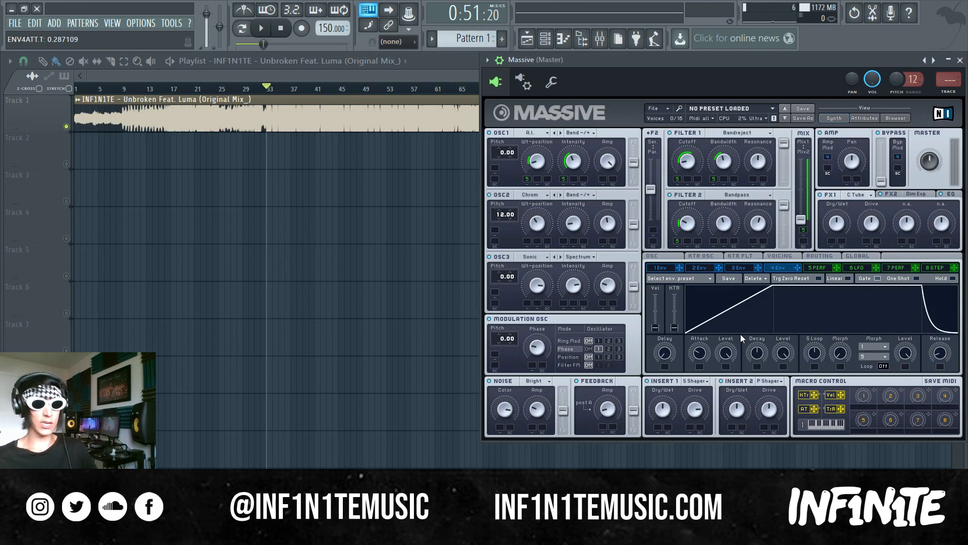
Try short and maximum attack times on envelope 4, settle on a medium attack, and shorten the release.
{"action": "left_click_drag", "start_coordinate": [699, 353], "coordinate": [698, 399]}
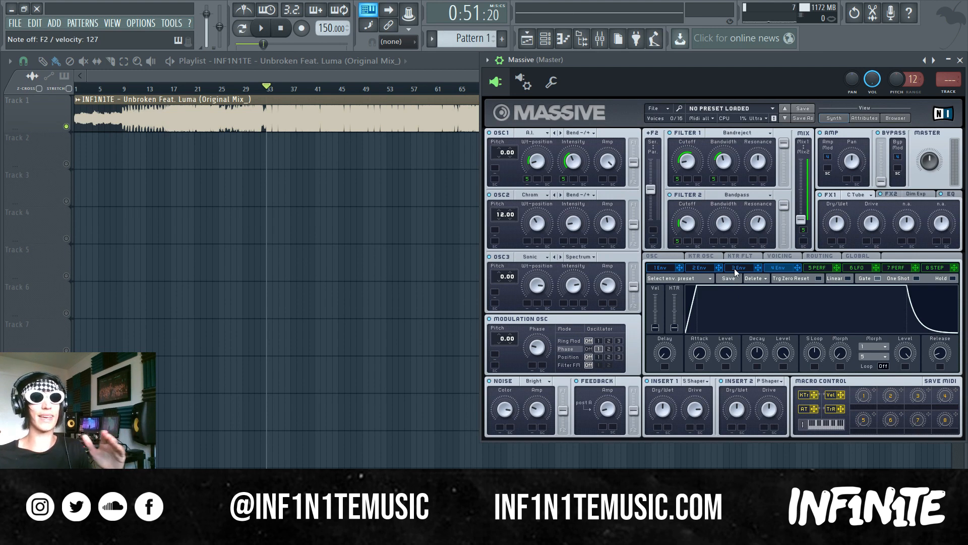
{"action": "left_click_drag", "start_coordinate": [703, 354], "coordinate": [684, 249]}
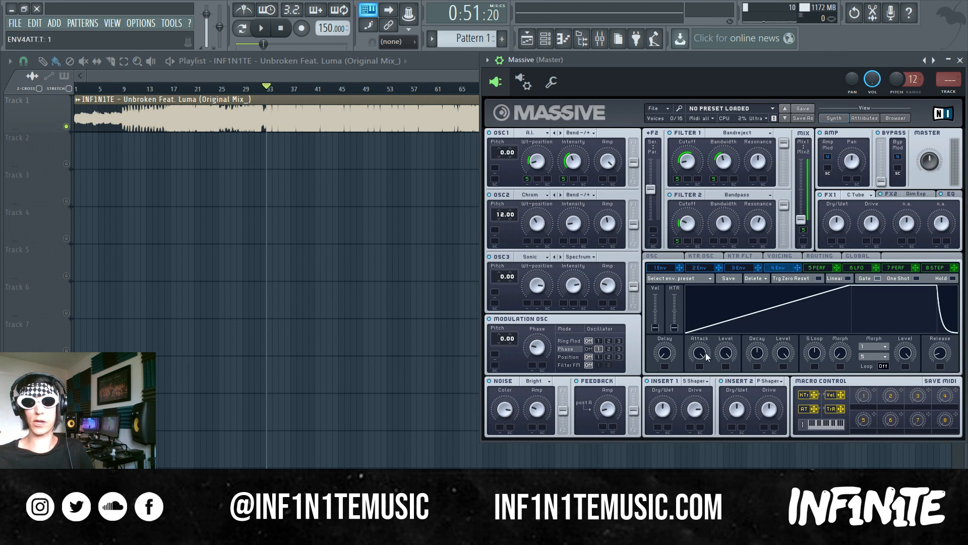
{"action": "left_click_drag", "start_coordinate": [699, 353], "coordinate": [696, 411]}
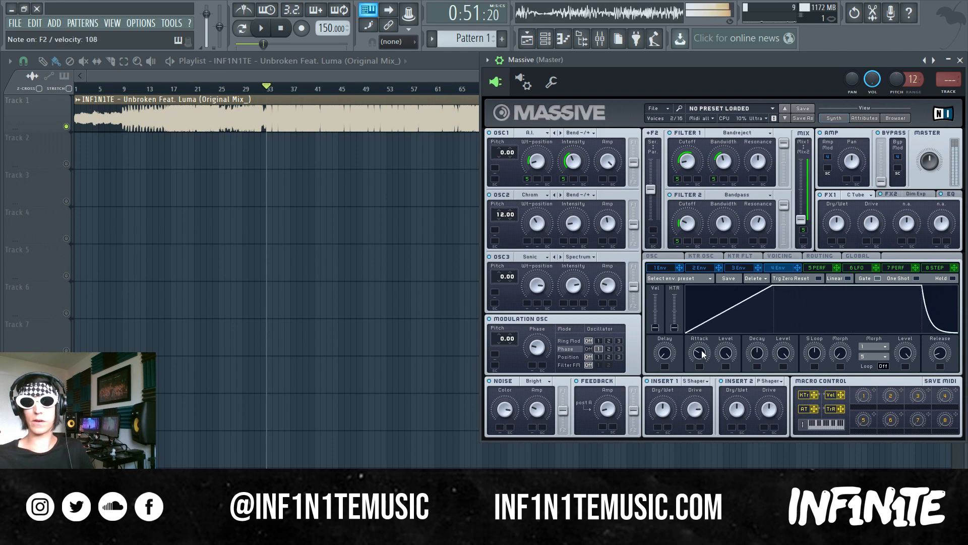
{"action": "left_click_drag", "start_coordinate": [703, 357], "coordinate": [706, 325]}
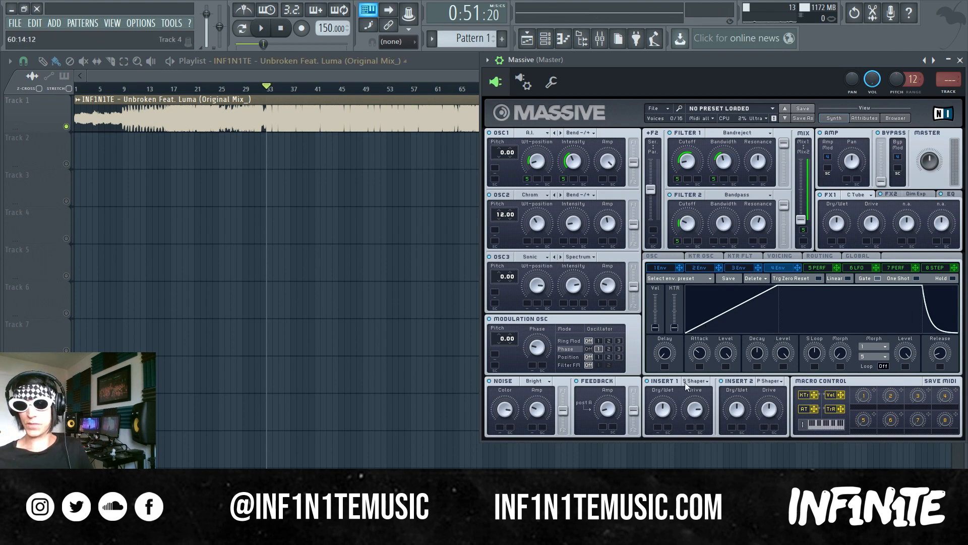
{"action": "left_click_drag", "start_coordinate": [940, 355], "coordinate": [951, 396]}
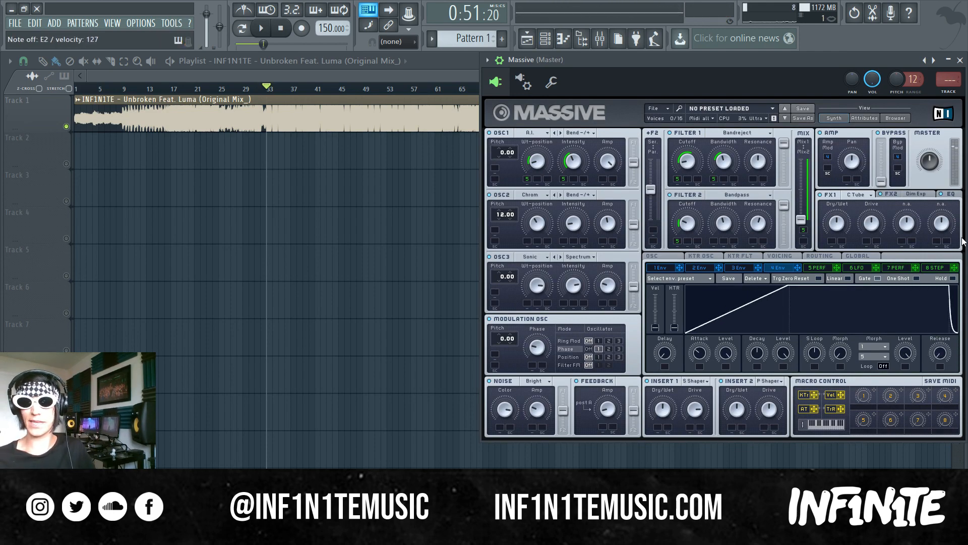
Switch modulator 6 from LFO to Performer and sync it at a 1/4 ratio.
{"action": "left_click", "coordinate": [822, 267]}
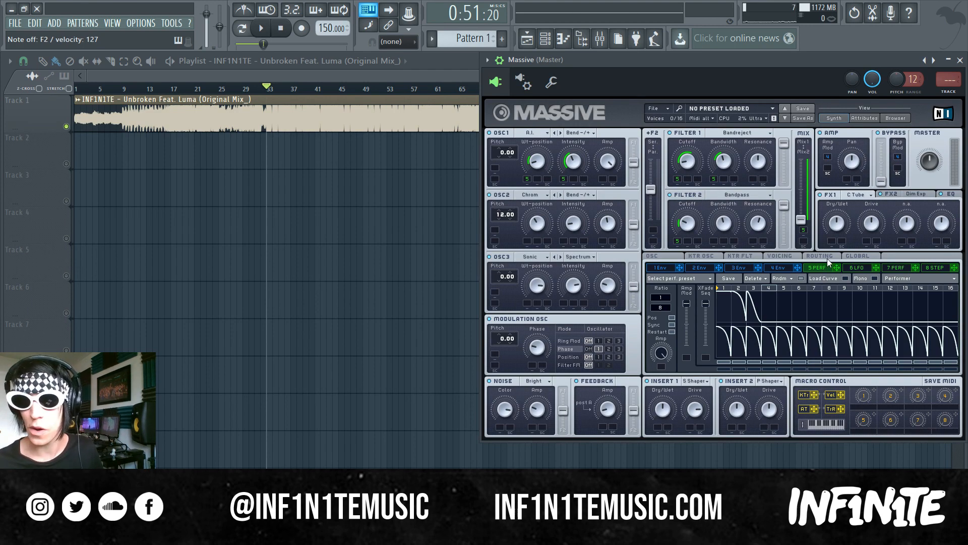
{"action": "left_click", "coordinate": [863, 267]}
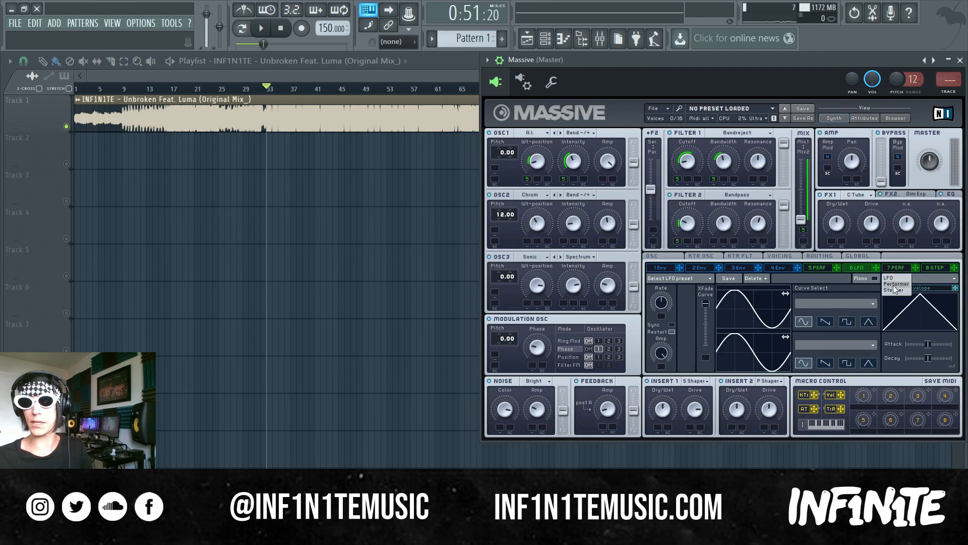
{"action": "left_click", "coordinate": [902, 277]}
{"action": "left_click", "coordinate": [905, 288]}
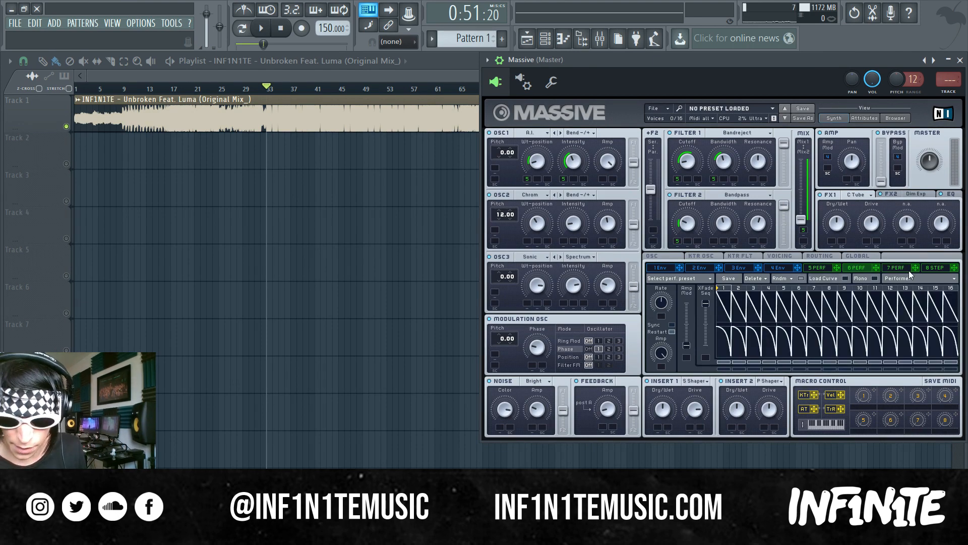
{"action": "left_click", "coordinate": [672, 325]}
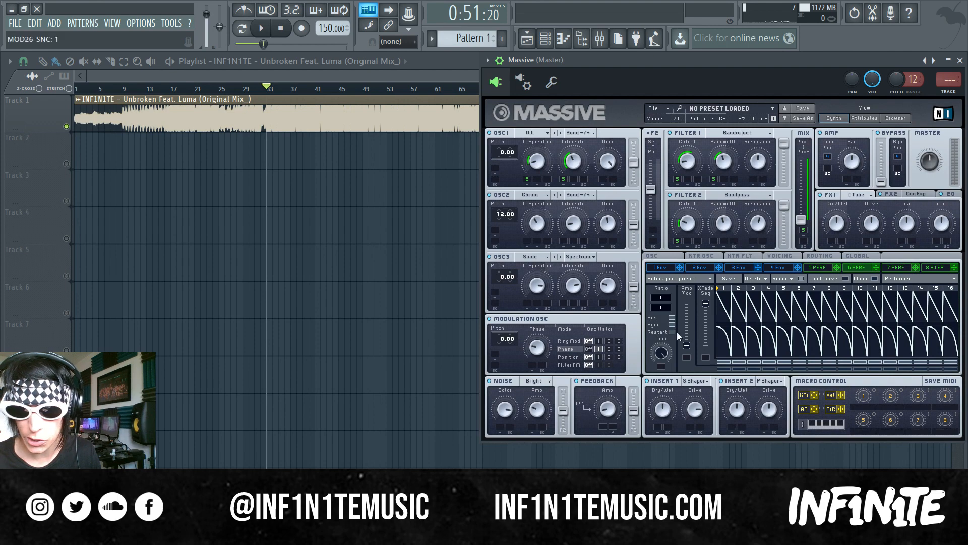
{"action": "left_click_drag", "start_coordinate": [664, 305], "coordinate": [665, 287]}
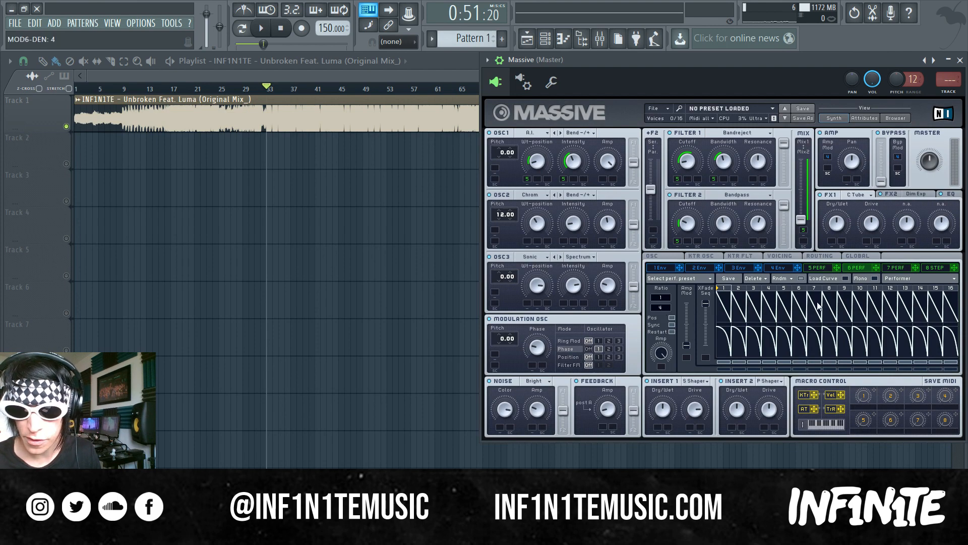
Load a smooth rising curve into step 1 of modulator 6's upper sequence and fill steps 2 to 16 with a flat full-level curve.
{"action": "left_click", "coordinate": [831, 280]}
{"action": "left_click", "coordinate": [689, 317]}
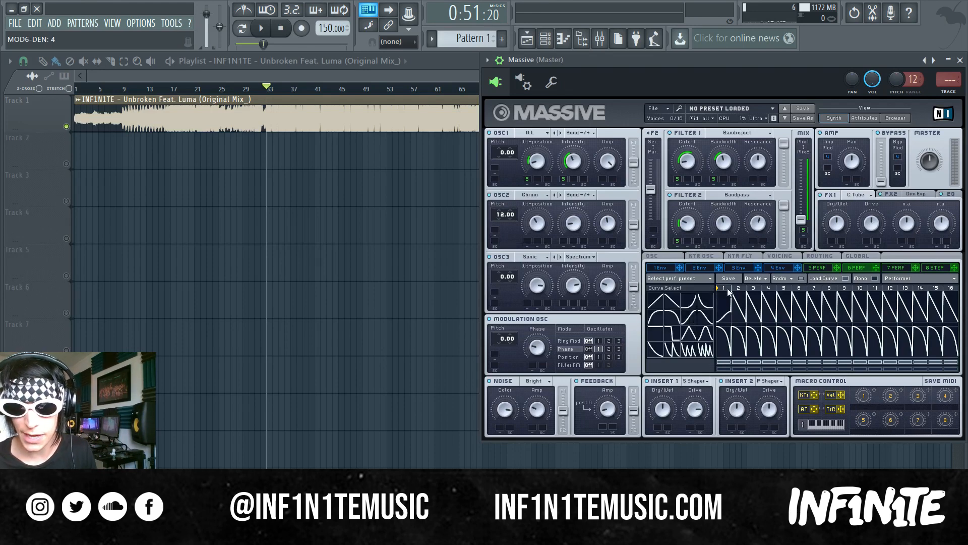
{"action": "left_click", "coordinate": [655, 334]}
{"action": "left_click", "coordinate": [722, 317]}
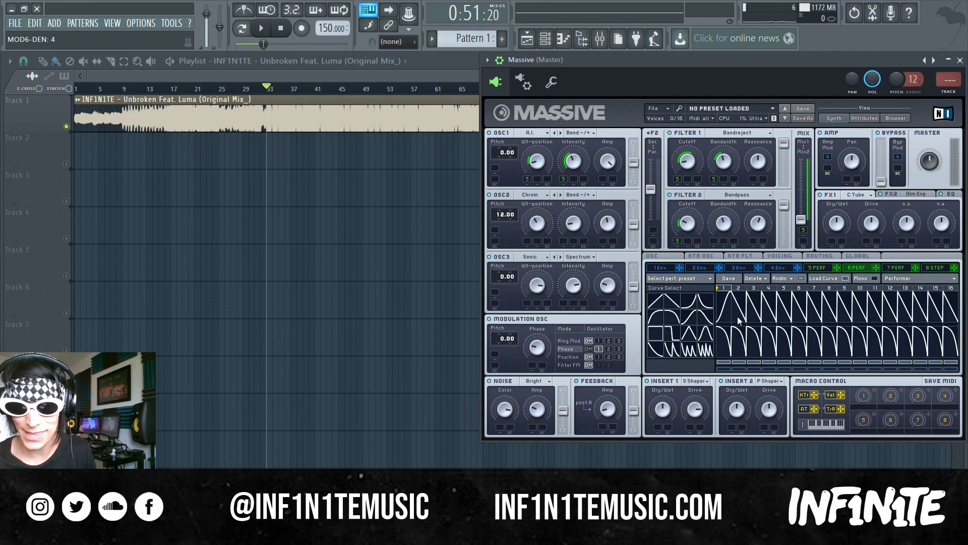
{"action": "mouse_move", "coordinate": [737, 316]}
{"action": "left_mouse_down"}
{"action": "mouse_move", "coordinate": [764, 298]}
{"action": "mouse_move", "coordinate": [832, 280]}
{"action": "mouse_move", "coordinate": [956, 283]}
{"action": "left_mouse_up"}
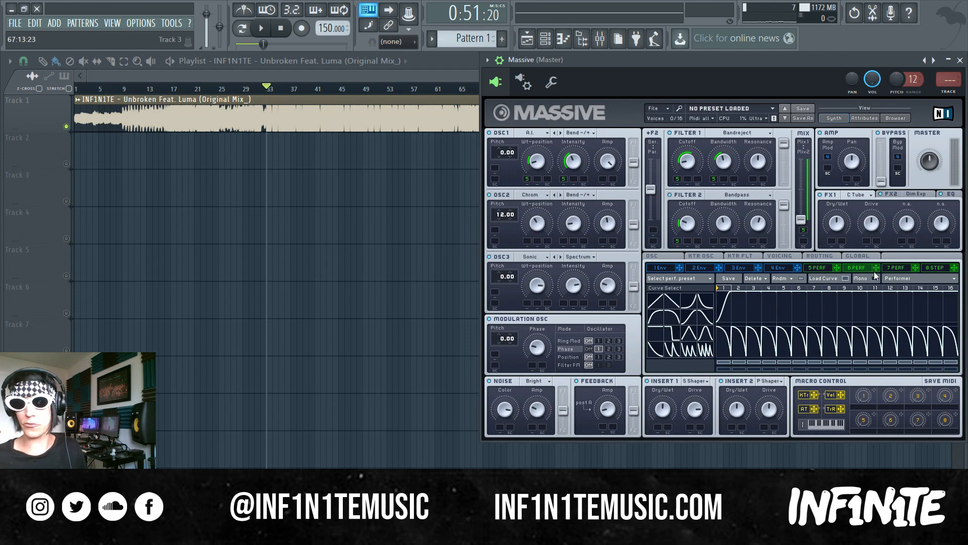
Assign modulator 6 to the Amp Mod sidechain slot, compare it muted and unmuted, and close the curve selection.
{"action": "right_click", "coordinate": [827, 167]}
{"action": "left_click", "coordinate": [849, 183]}
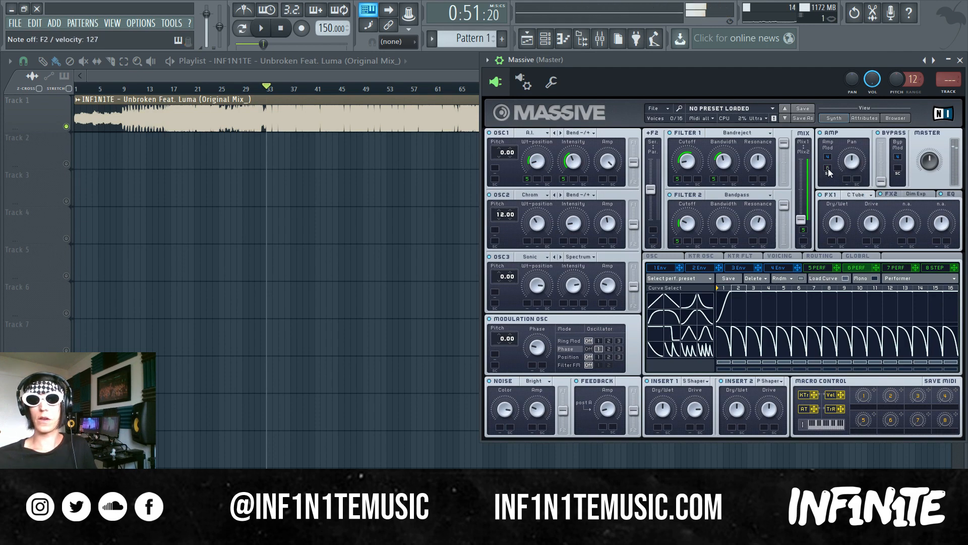
{"action": "right_click", "coordinate": [828, 169]}
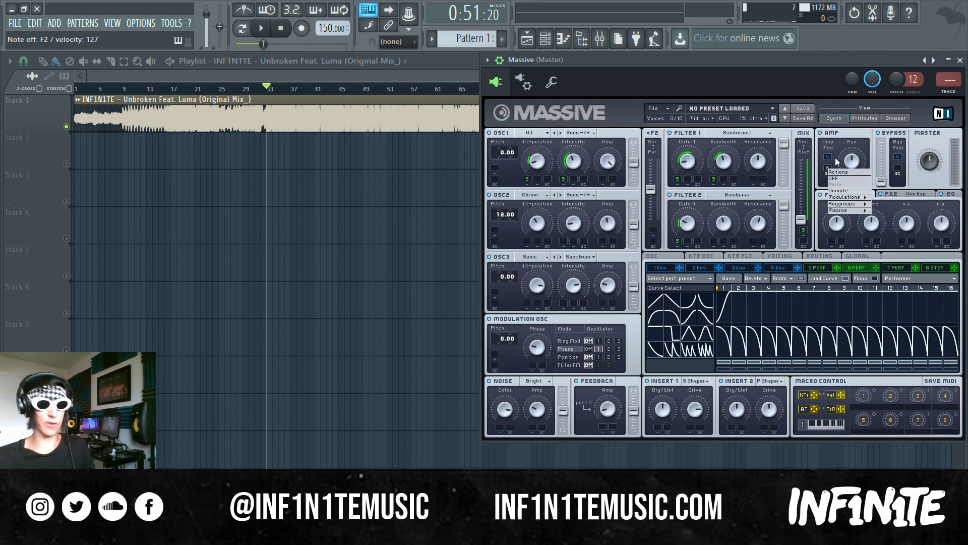
{"action": "left_click", "coordinate": [842, 192]}
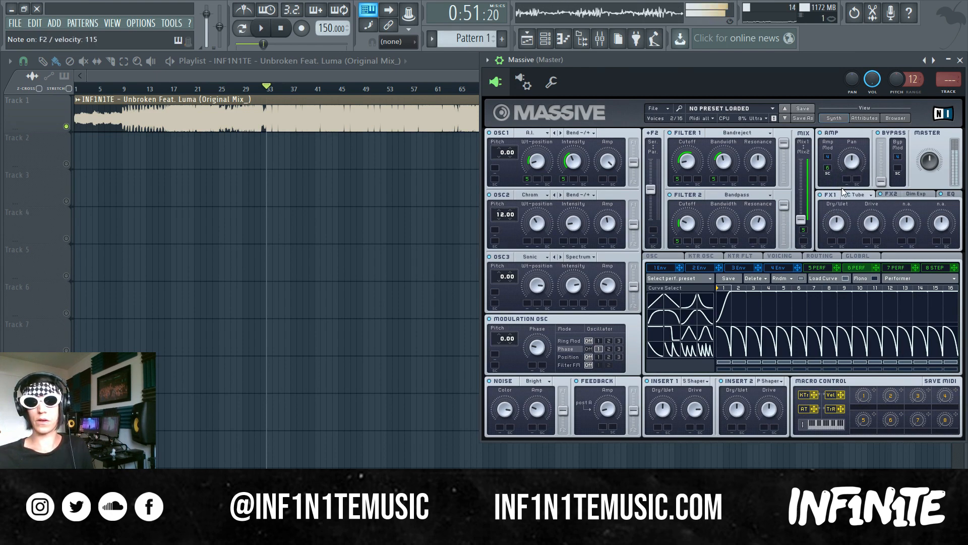
{"action": "left_click", "coordinate": [817, 279]}
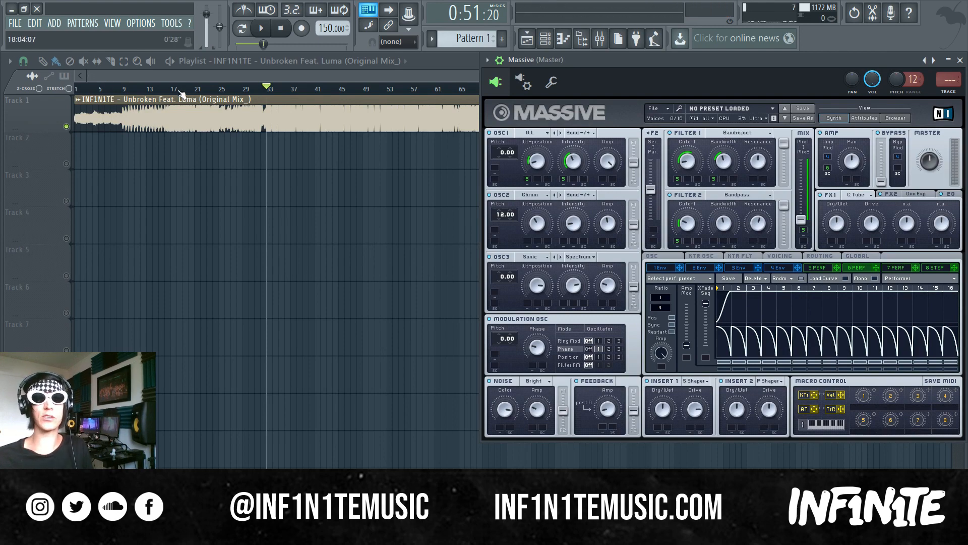
Play the reference track from about bar 29 and from the drop at bar 33 to hear the original sound.
{"action": "scroll", "coordinate": [182, 94], "scroll_direction": "up", "scroll_amount": 3}
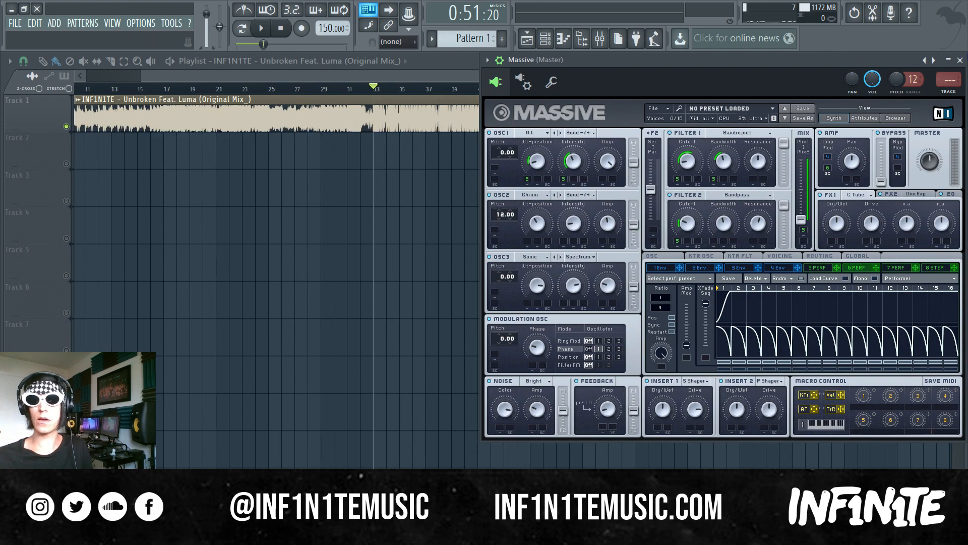
{"action": "left_click", "coordinate": [324, 90]}
{"action": "key", "text": "space"}
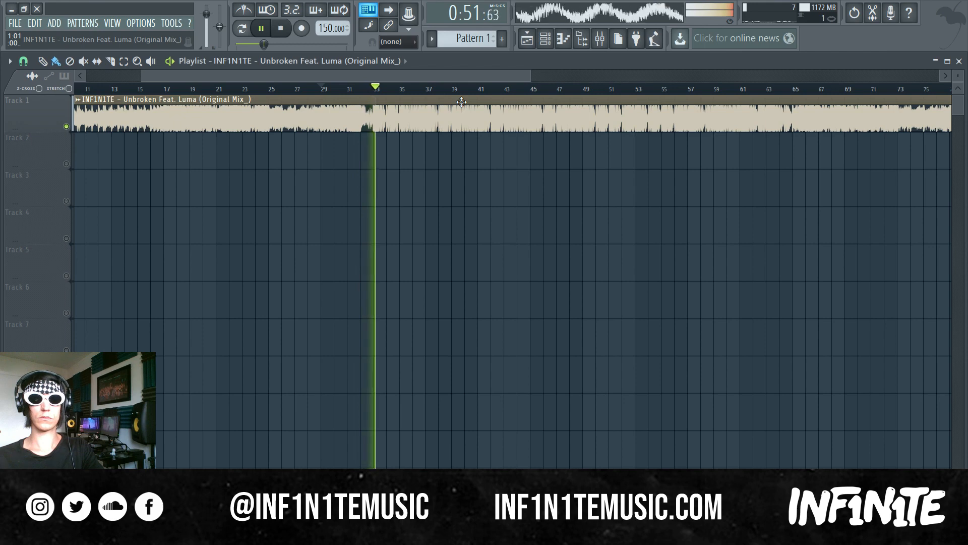
{"action": "key", "text": "space"}
{"action": "left_click", "coordinate": [377, 89]}
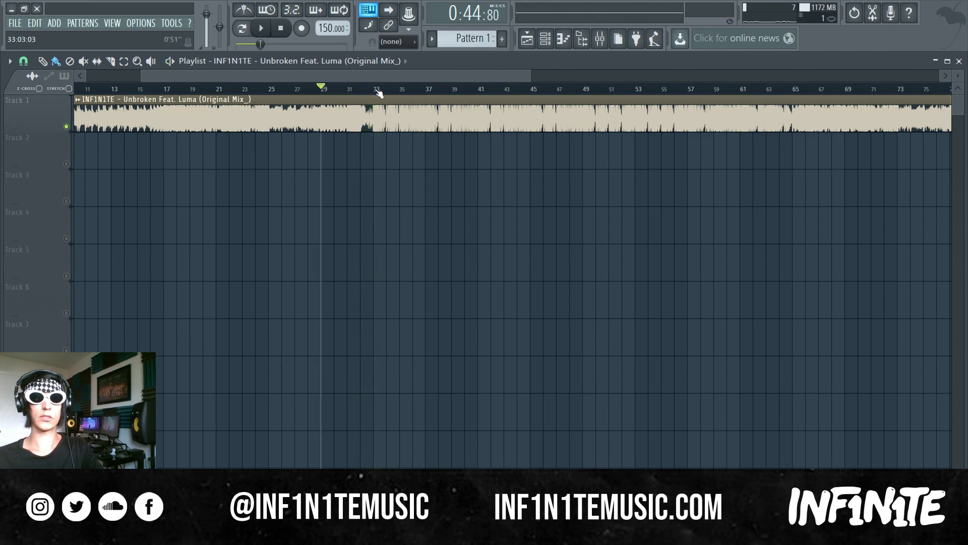
{"action": "key", "text": "space"}
{"action": "key", "text": "space"}
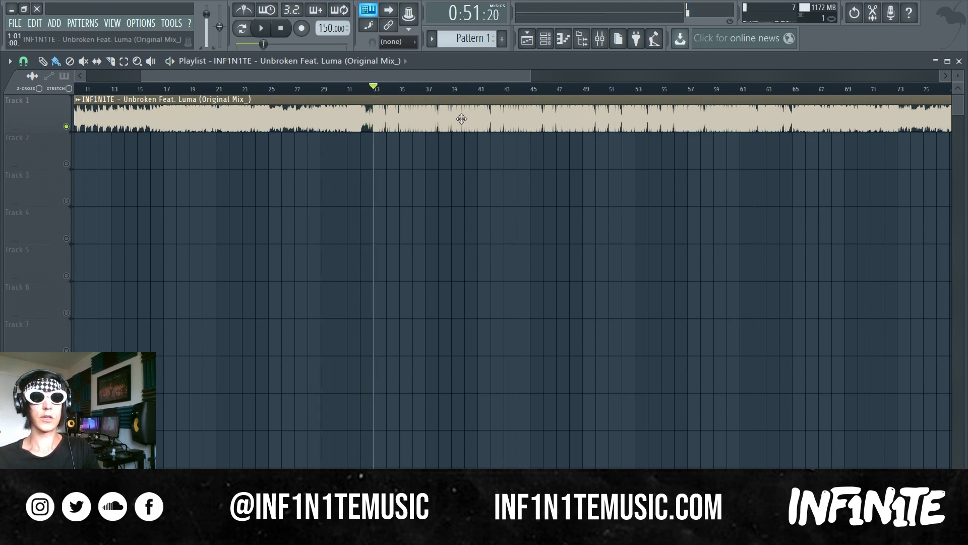
Choose Pattern 1 as the clip source and place its clip on Track 2 at bar 33, where the drop starts.
{"action": "scroll", "coordinate": [424, 90], "scroll_direction": "up", "scroll_amount": 3}
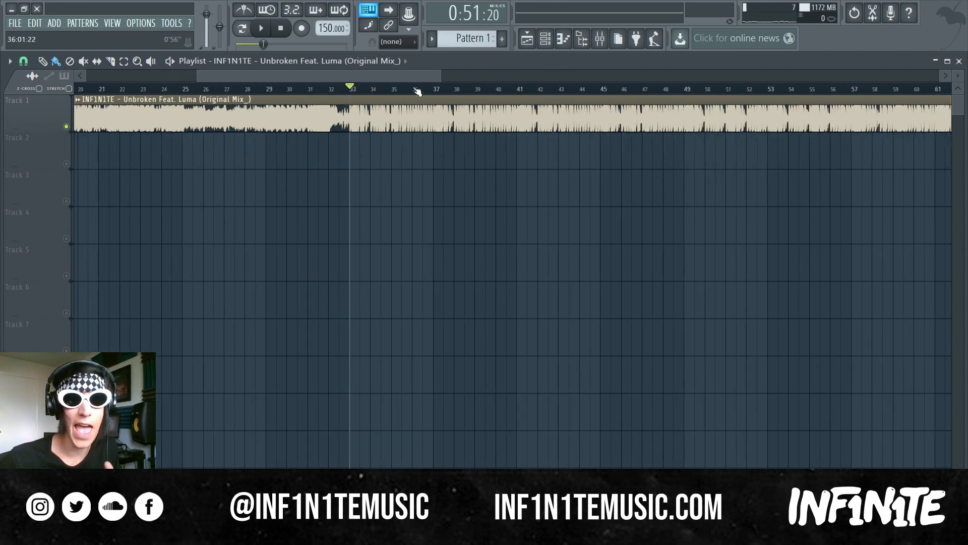
{"action": "left_click", "coordinate": [409, 61]}
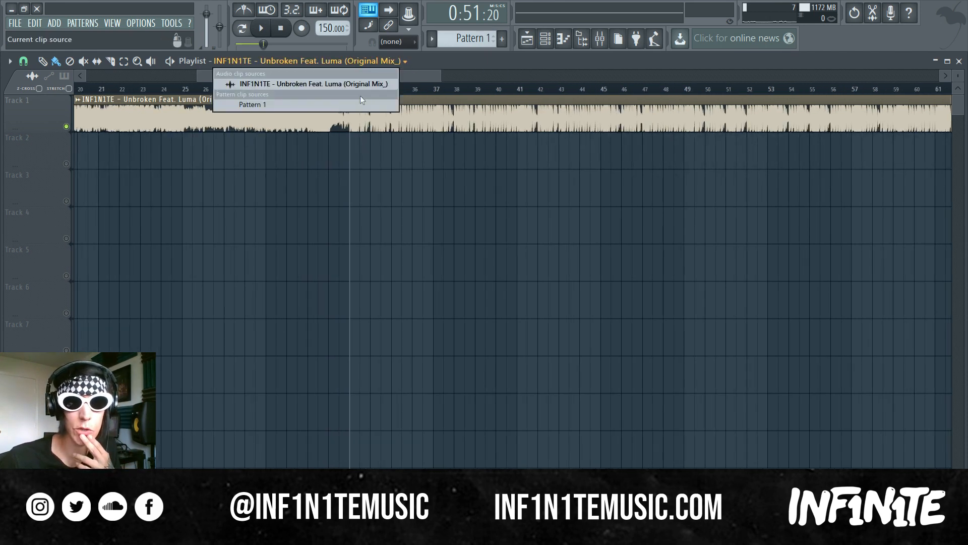
{"action": "left_click", "coordinate": [252, 104]}
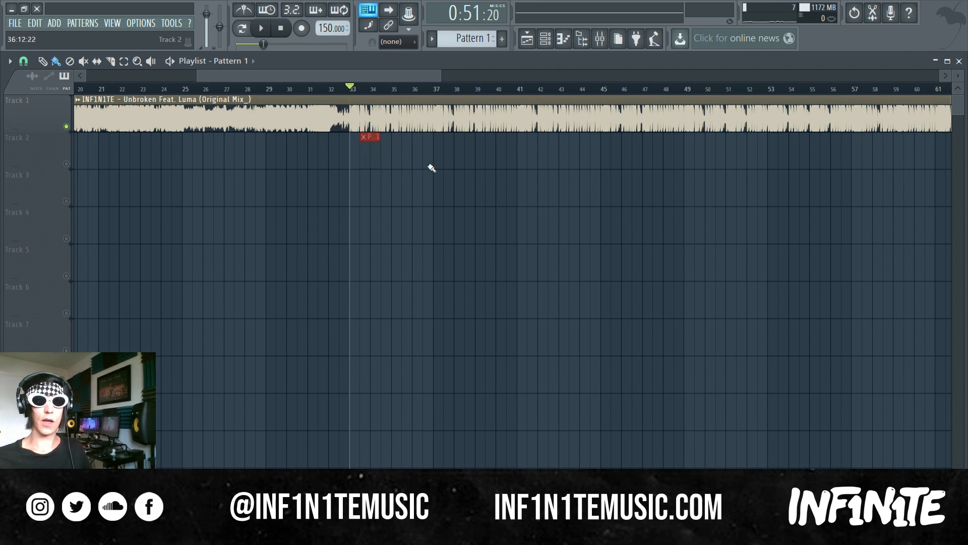
{"action": "left_click_drag", "start_coordinate": [371, 137], "coordinate": [362, 138]}
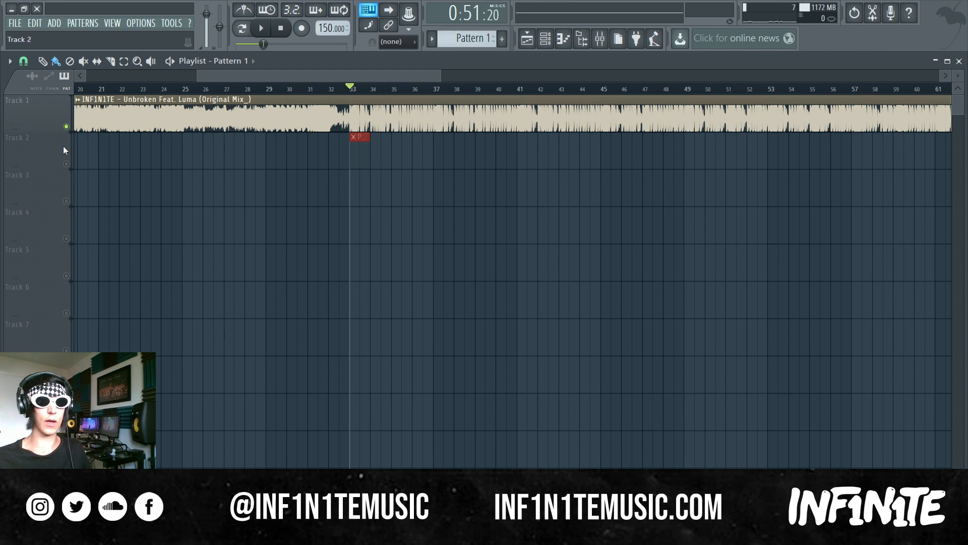
Solo Track 2 and open the piano roll of the Massive channel in Pattern 1.
{"action": "left_click", "coordinate": [63, 147]}
{"action": "scroll", "coordinate": [352, 83], "scroll_direction": "up", "scroll_amount": 5}
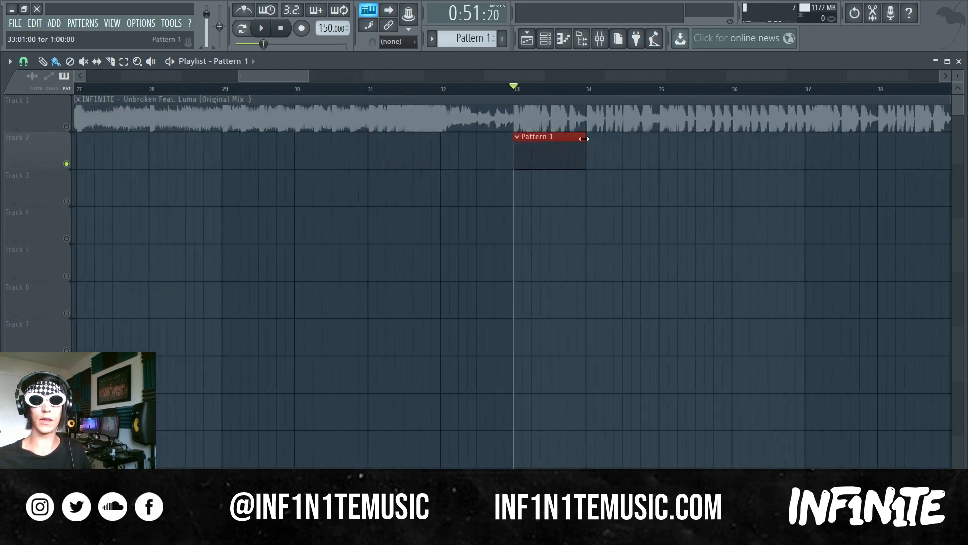
{"action": "double_click", "coordinate": [569, 141]}
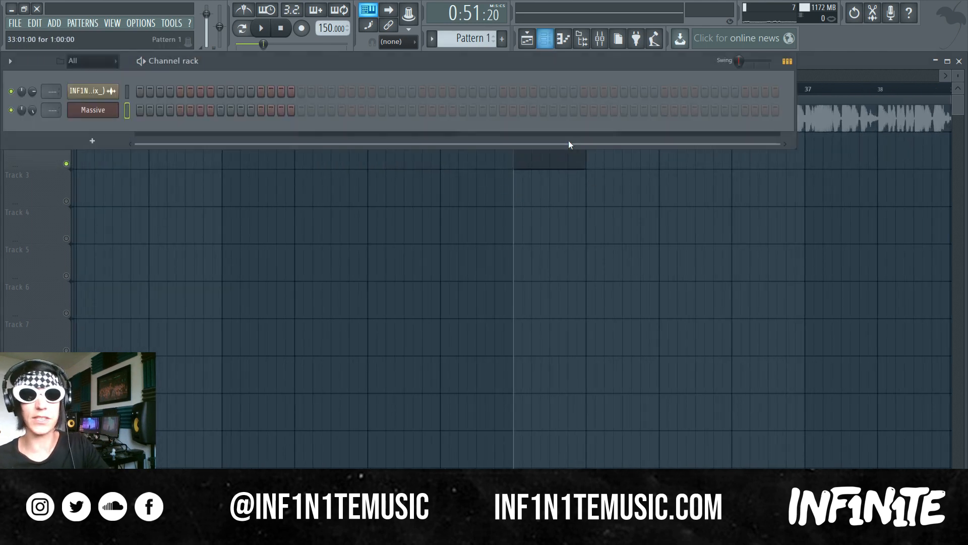
{"action": "right_click", "coordinate": [93, 110]}
{"action": "left_click", "coordinate": [152, 110]}
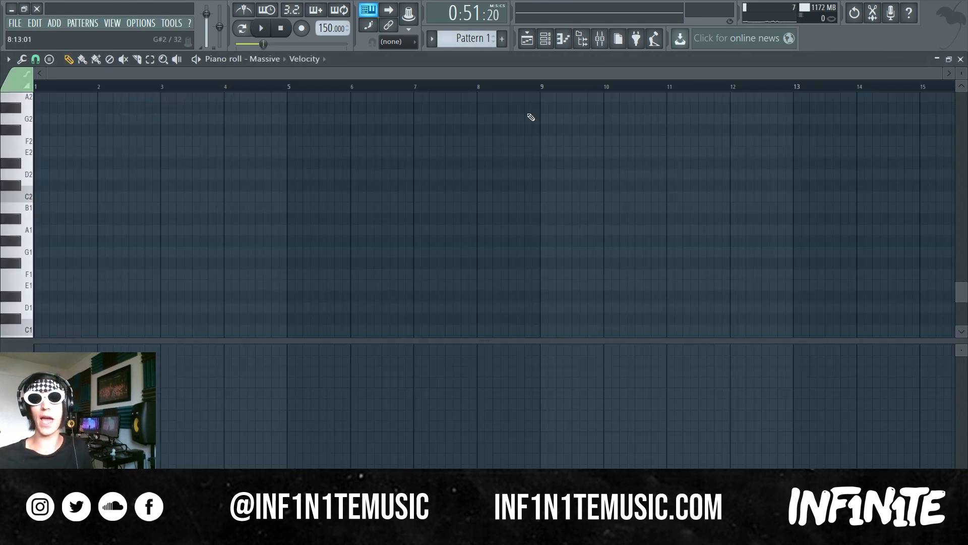
Draw an F2 note about six steps long at the start of bar 1 for Massive and close the piano roll.
{"action": "key", "text": "v"}
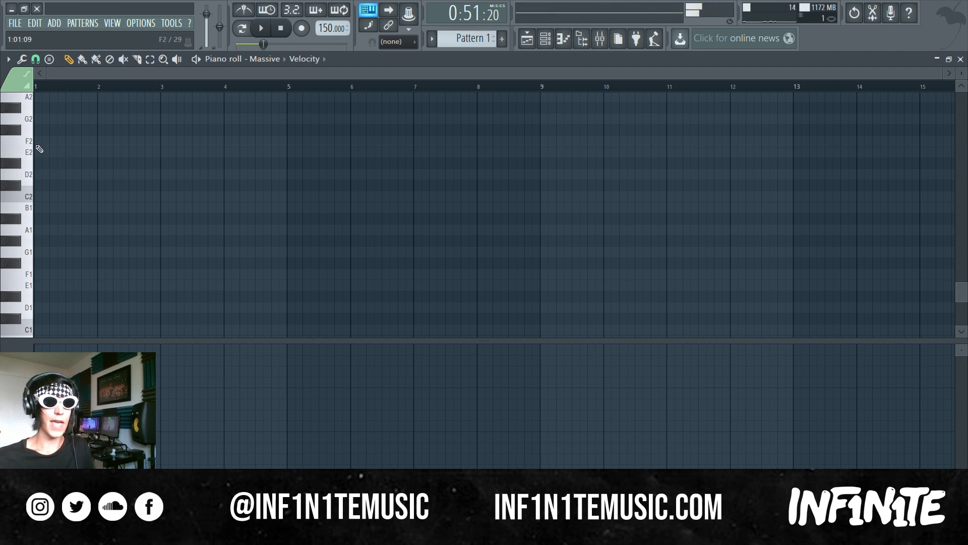
{"action": "left_click", "coordinate": [53, 141]}
{"action": "left_click_drag", "start_coordinate": [61, 141], "coordinate": [3, 130]}
{"action": "scroll", "coordinate": [67, 86], "scroll_direction": "up", "scroll_amount": 5}
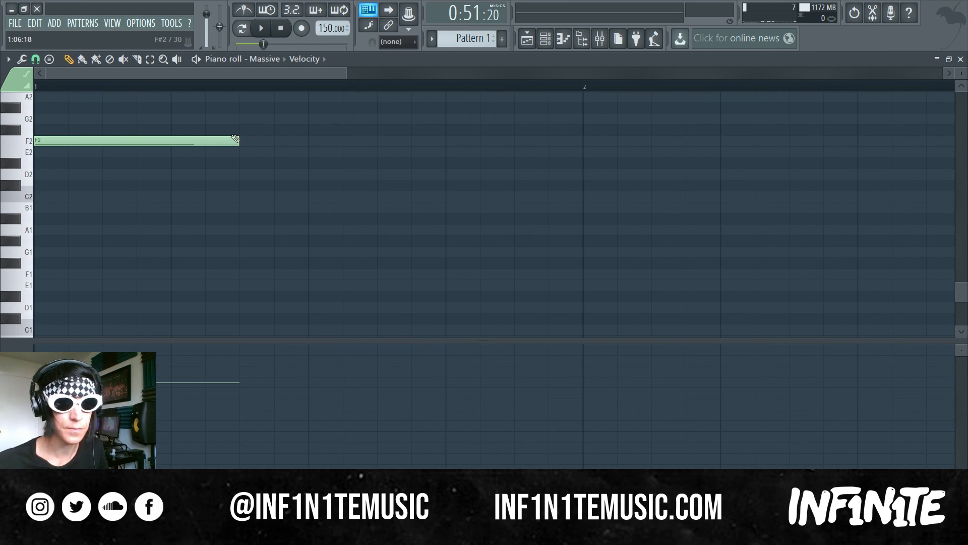
{"action": "mouse_move", "coordinate": [238, 142]}
{"action": "left_mouse_down"}
{"action": "mouse_move", "coordinate": [273, 141]}
{"action": "mouse_move", "coordinate": [253, 139]}
{"action": "left_mouse_up"}
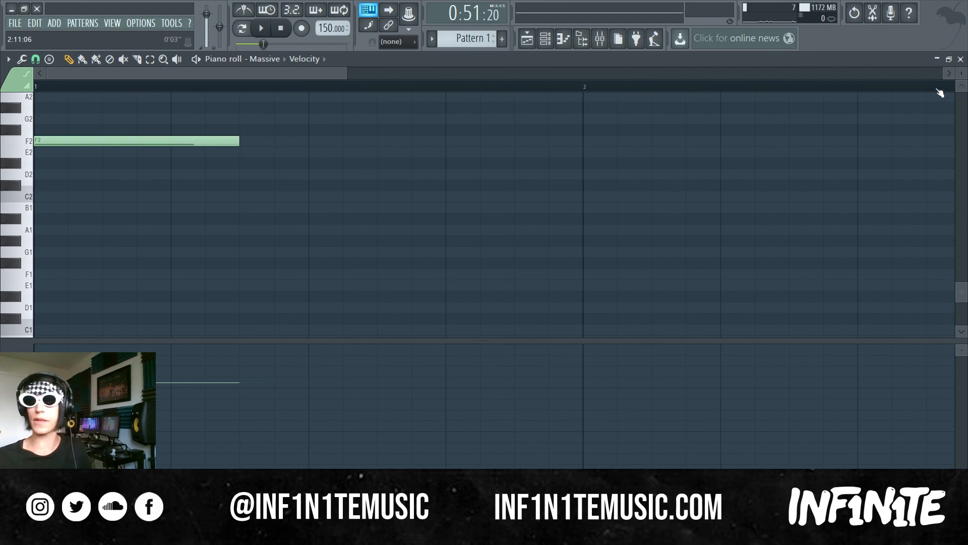
{"action": "left_click", "coordinate": [961, 59]}
{"action": "left_click", "coordinate": [835, 69]}
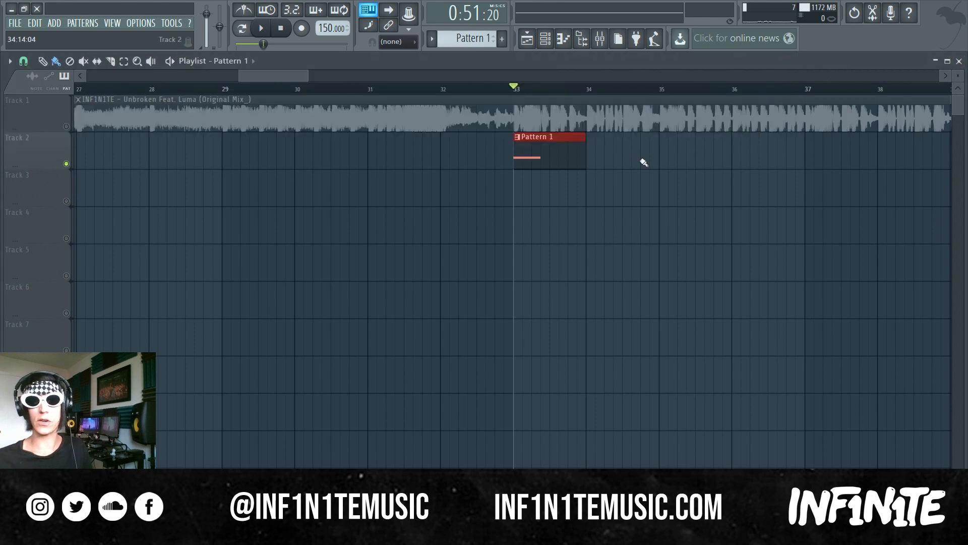
Play the Pattern 1 clip from bar 33 to hear the Massive note without the reference track.
{"action": "scroll", "coordinate": [642, 160], "scroll_direction": "up", "scroll_amount": 4}
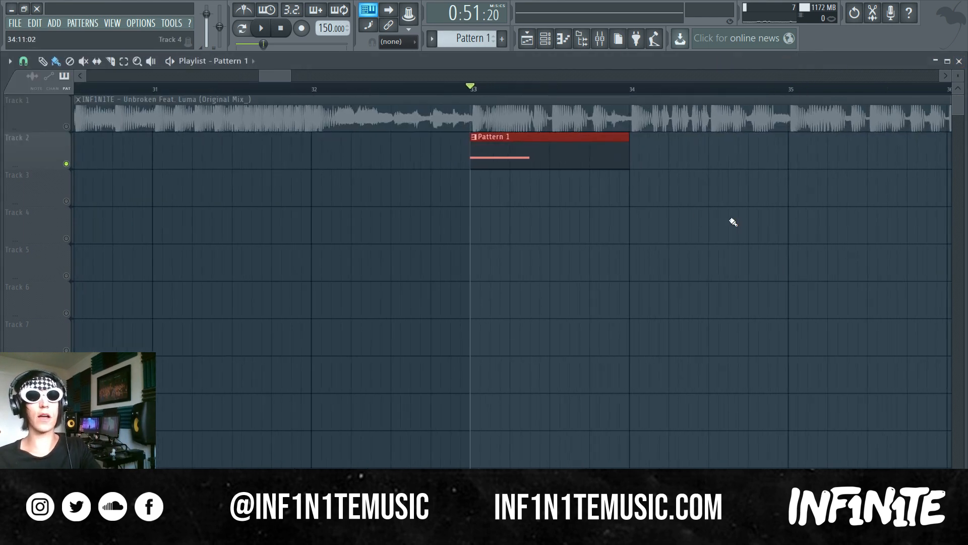
{"action": "key", "text": "space"}
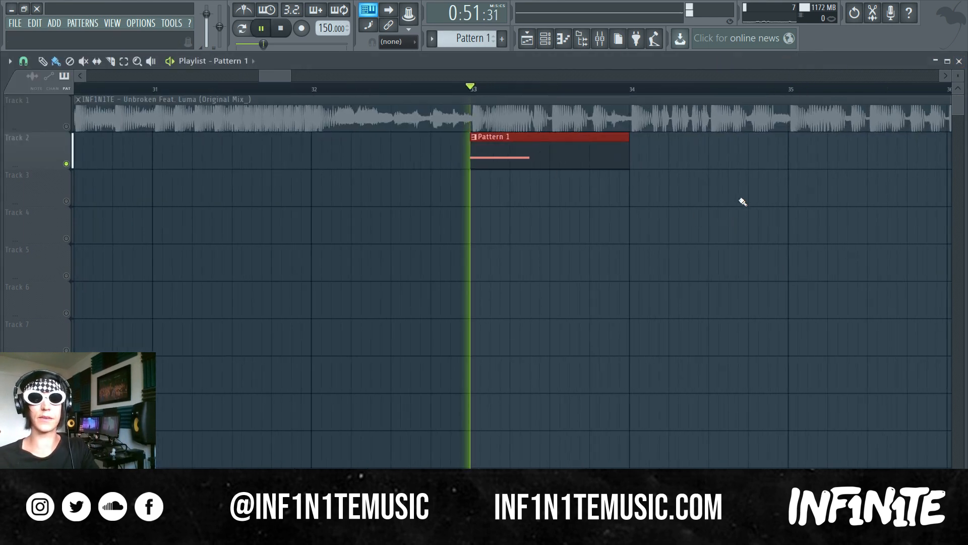
{"action": "key", "text": "space"}
{"action": "key", "text": "space"}
{"action": "key", "text": "space"}
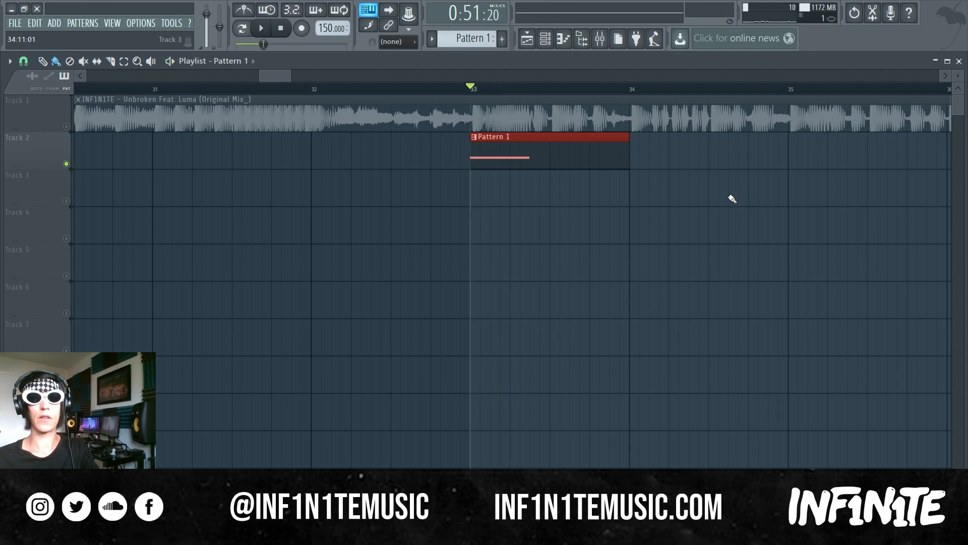
Select the playlist time range from bar 33 to bar 34 and return to the Paint tool.
{"action": "left_click", "coordinate": [123, 61]}
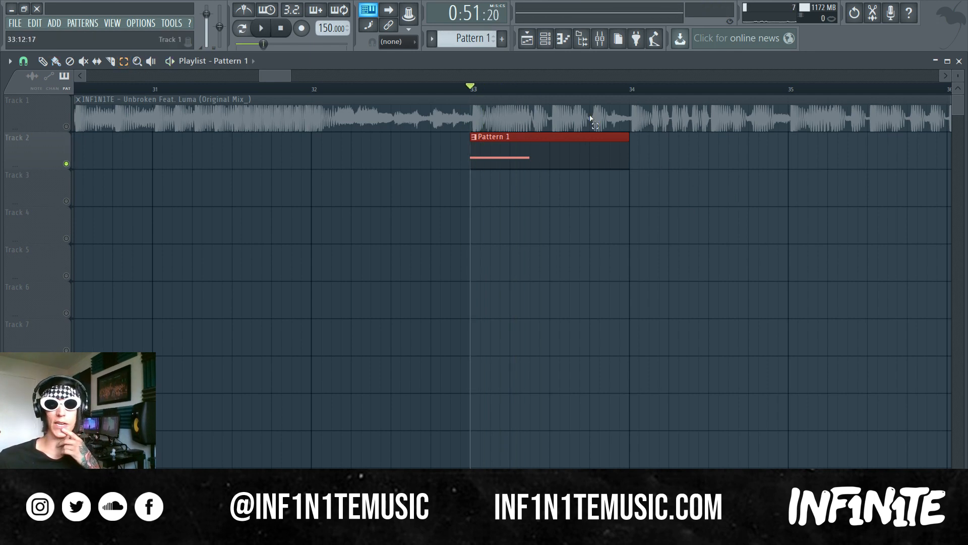
{"action": "left_click_drag", "start_coordinate": [632, 90], "coordinate": [470, 87]}
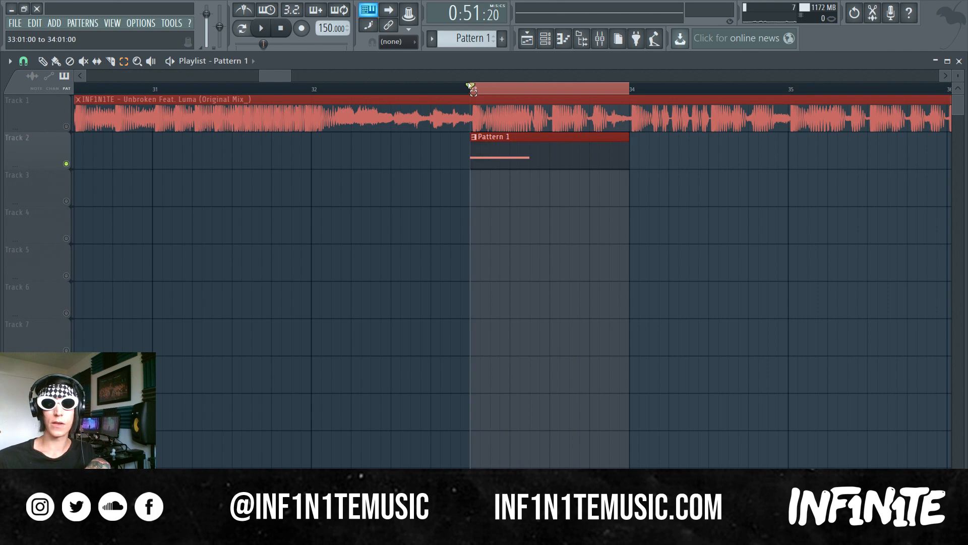
{"action": "left_click", "coordinate": [56, 61]}
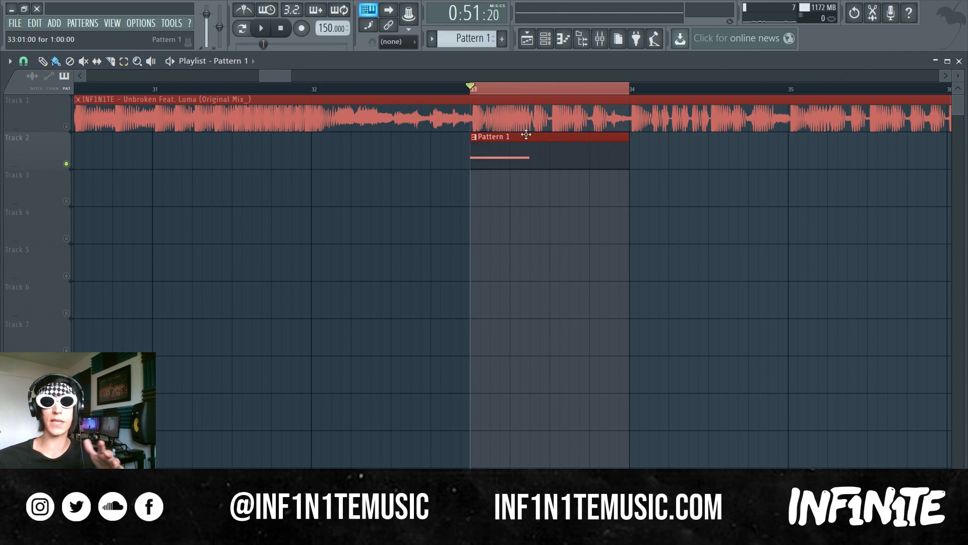
{"action": "left_click", "coordinate": [525, 136]}
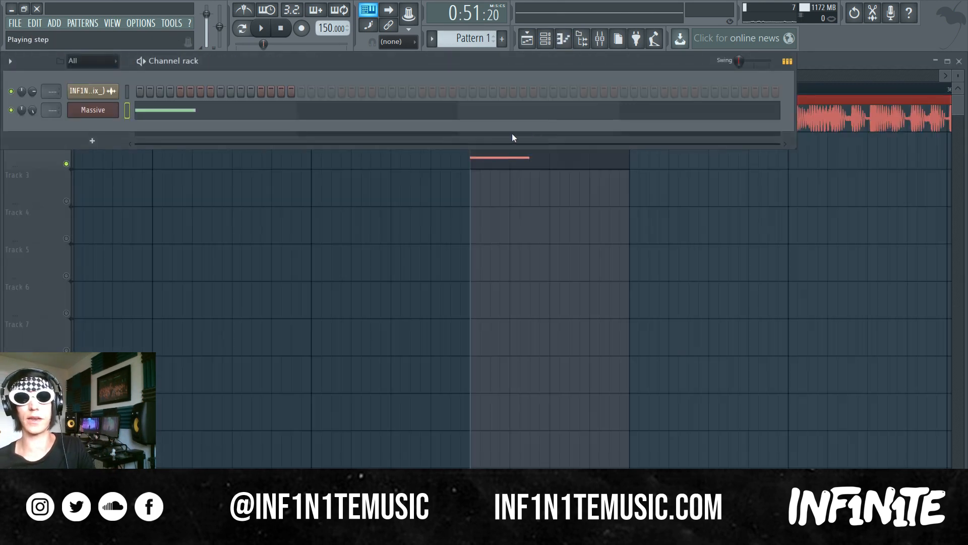
{"action": "left_click", "coordinate": [93, 110]}
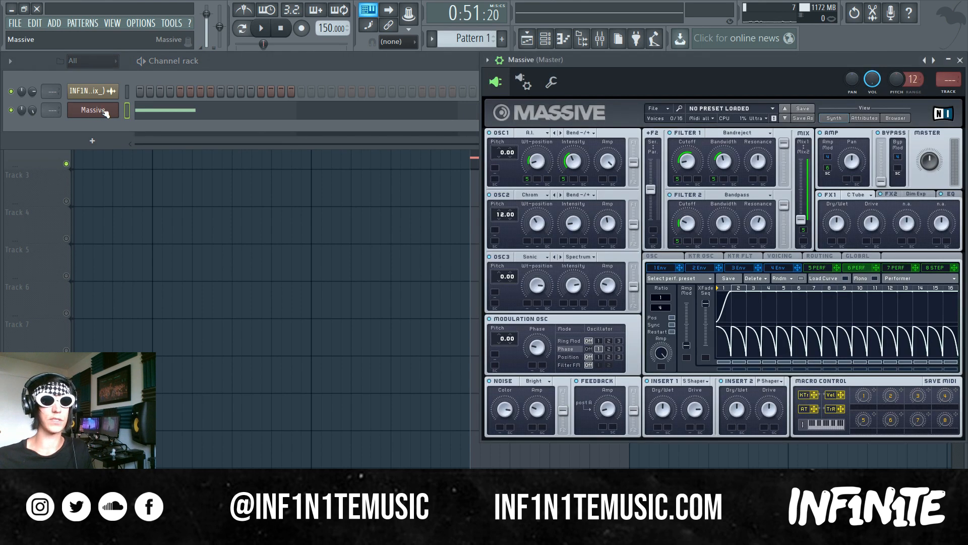
{"action": "right_click", "coordinate": [897, 83]}
{"action": "left_click", "coordinate": [912, 158]}
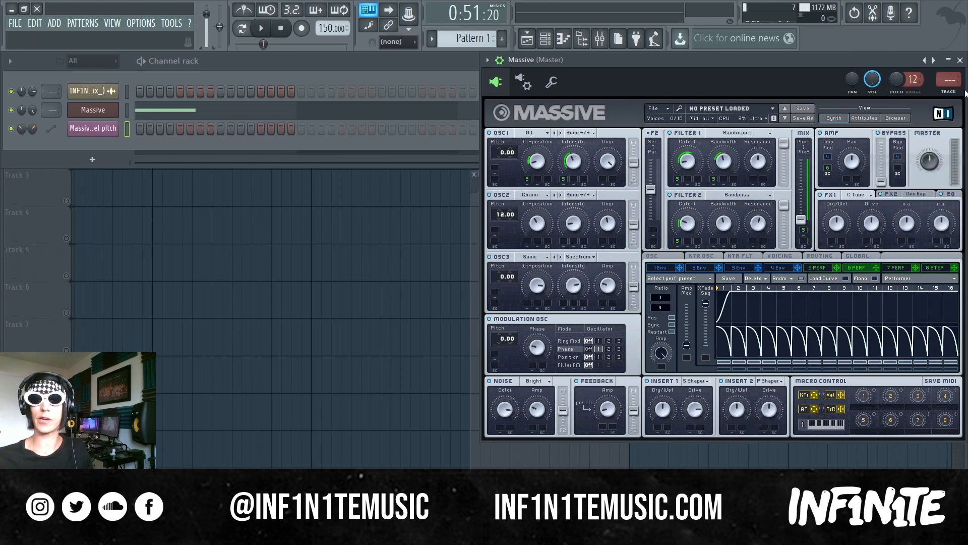
{"action": "left_click", "coordinate": [960, 60]}
{"action": "left_click", "coordinate": [851, 71]}
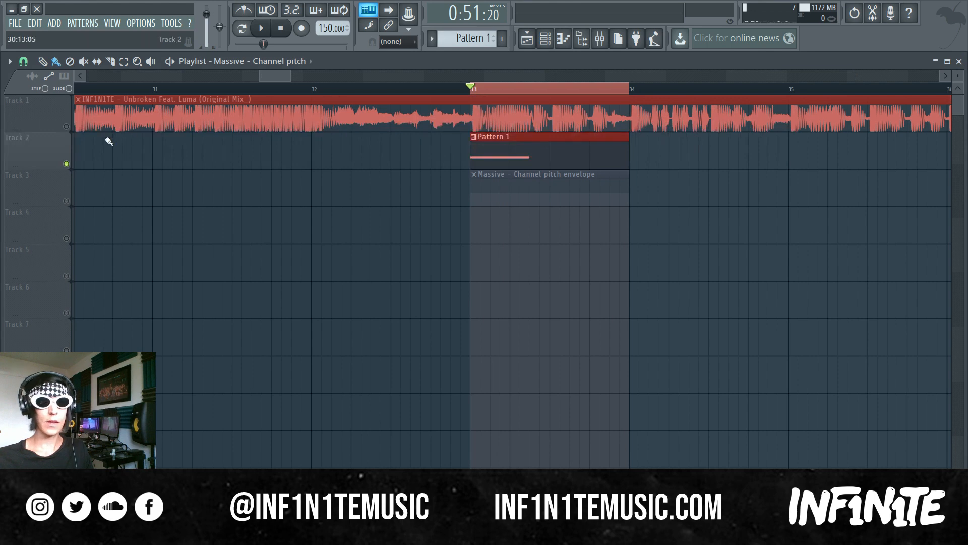
Add a point at 33:03:00 on the channel pitch envelope at about 75%, with a curved rise from the clip's start.
{"action": "scroll", "coordinate": [520, 162], "scroll_direction": "up", "scroll_amount": 2}
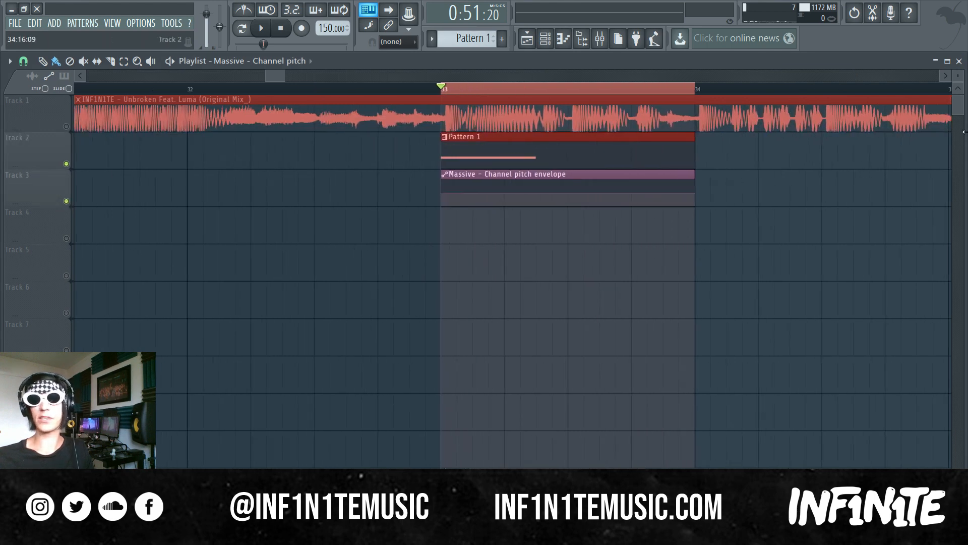
{"action": "left_click_drag", "start_coordinate": [957, 76], "coordinate": [958, 50]}
{"action": "scroll", "coordinate": [443, 89], "scroll_direction": "up", "scroll_amount": 2}
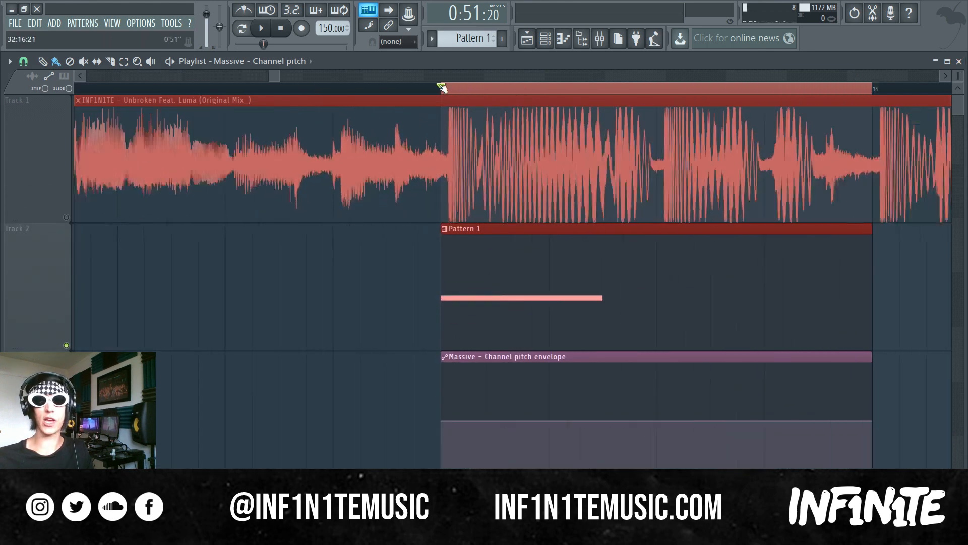
{"action": "scroll", "coordinate": [698, 250], "scroll_direction": "down", "scroll_amount": 2}
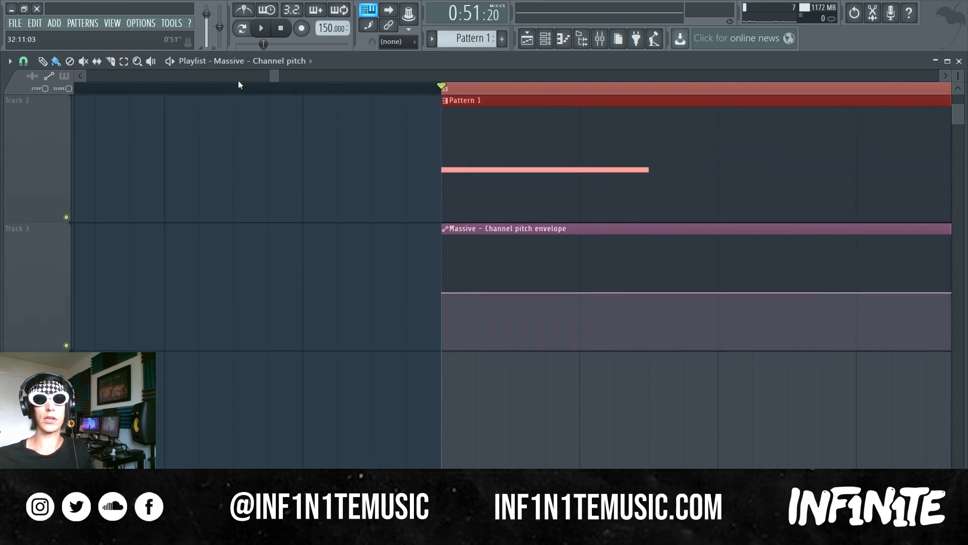
{"action": "left_click_drag", "start_coordinate": [271, 73], "coordinate": [279, 74]}
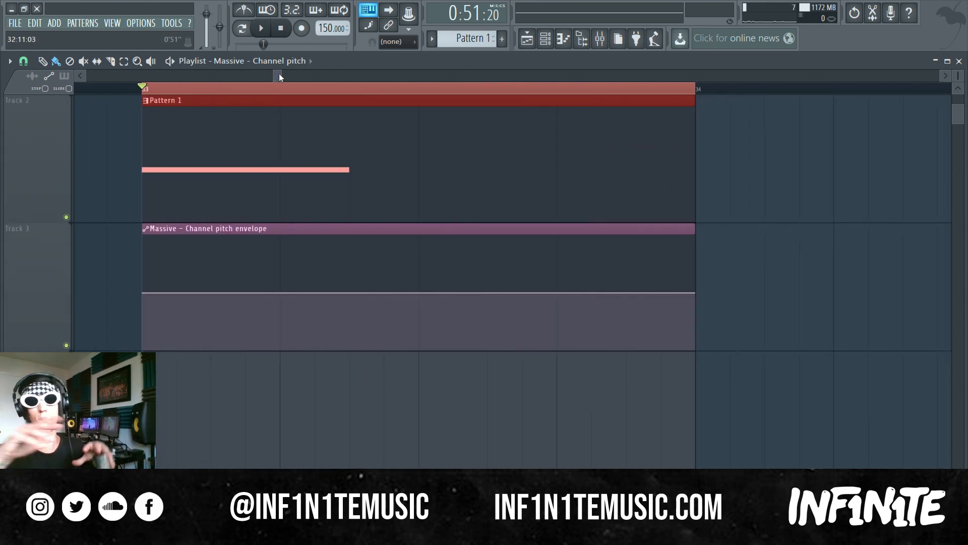
{"action": "mouse_move", "coordinate": [272, 340]}
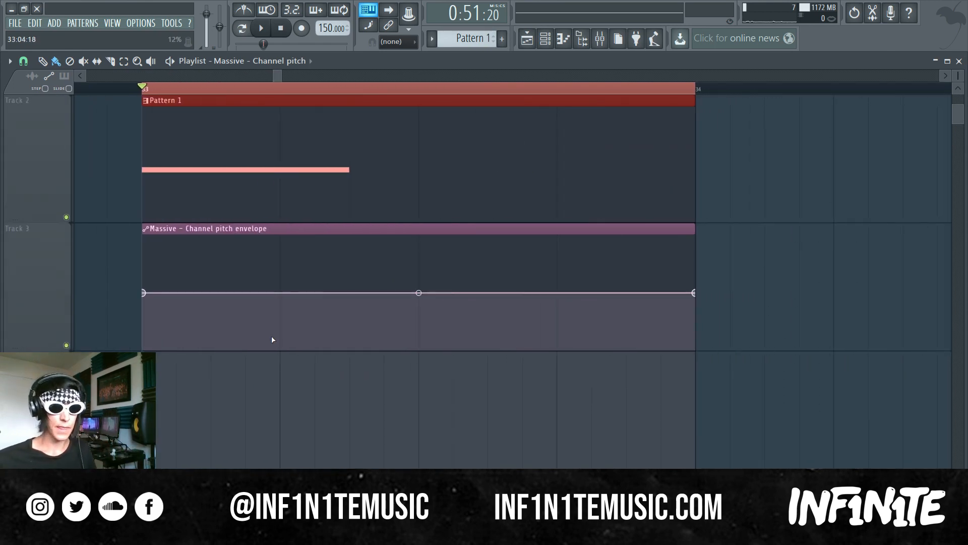
{"action": "right_click", "coordinate": [209, 260]}
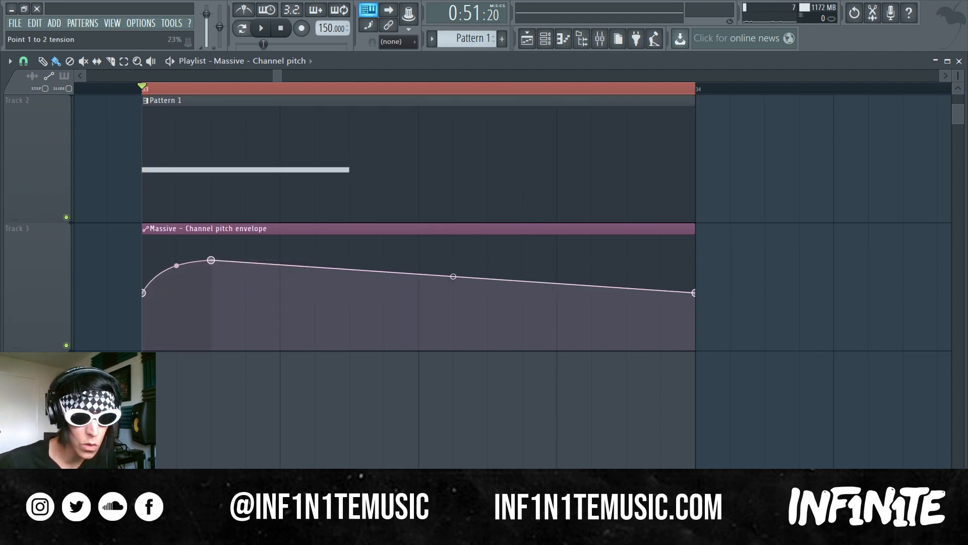
{"action": "left_click_drag", "start_coordinate": [212, 260], "coordinate": [212, 264]}
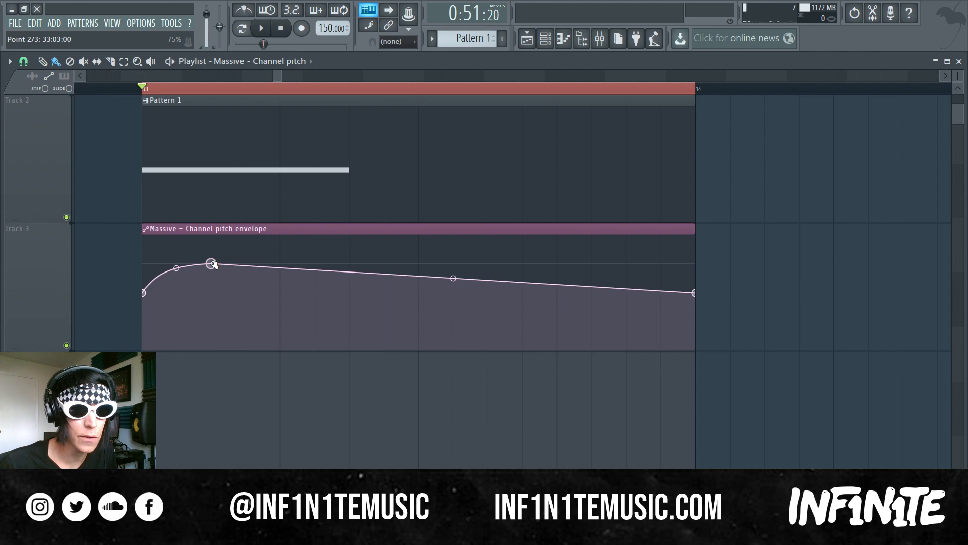
{"action": "left_click_drag", "start_coordinate": [213, 263], "coordinate": [213, 263]}
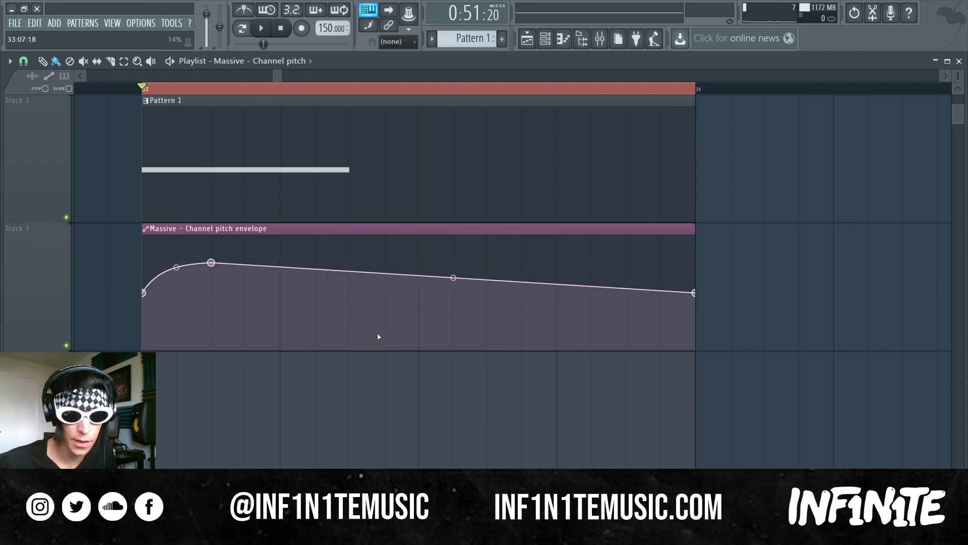
Add a 0% envelope point where the note ends at 33:07:00, bow the falling curve outward and soften the opening rise.
{"action": "left_click_drag", "start_coordinate": [338, 302], "coordinate": [352, 368]}
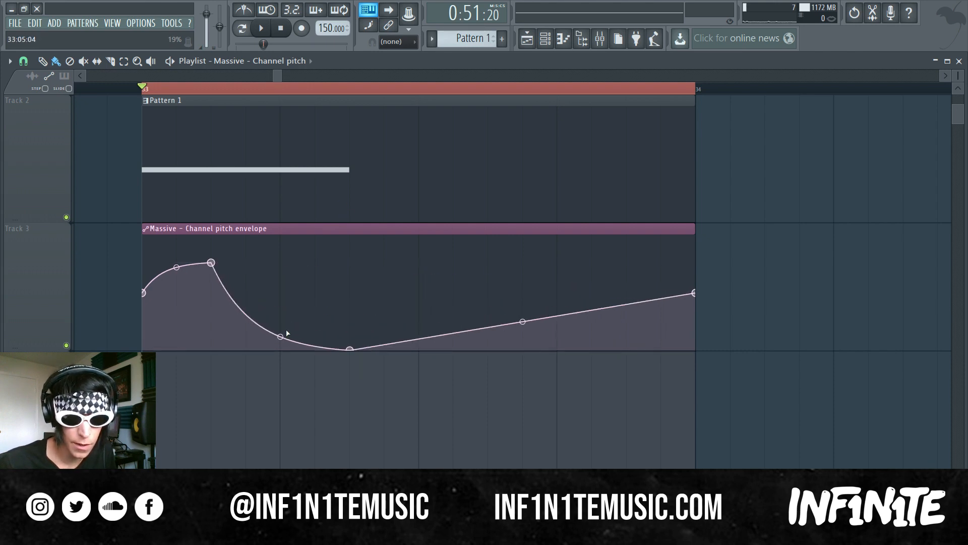
{"action": "left_click_drag", "start_coordinate": [284, 335], "coordinate": [286, 277]}
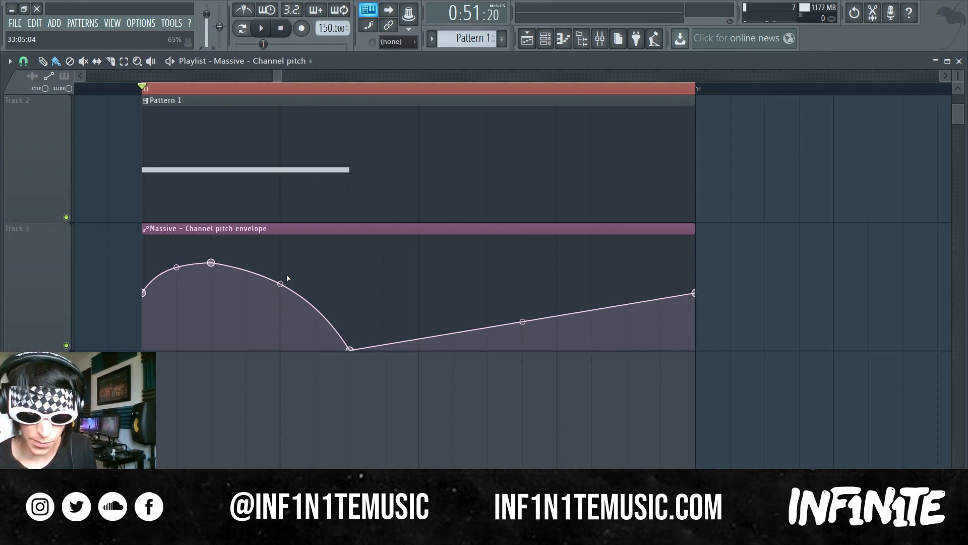
{"action": "left_click_drag", "start_coordinate": [288, 290], "coordinate": [288, 274]}
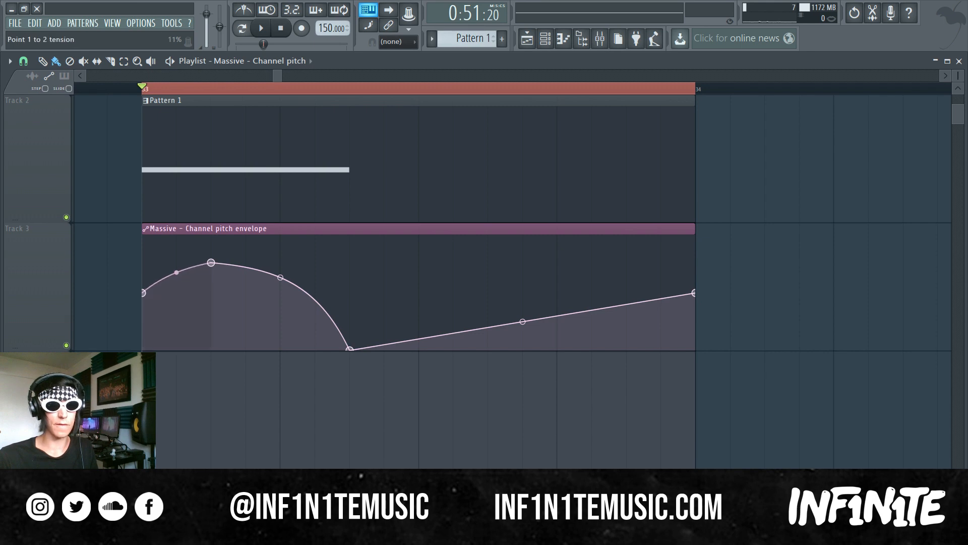
{"action": "right_click", "coordinate": [143, 293]}
{"action": "left_click", "coordinate": [382, 297]}
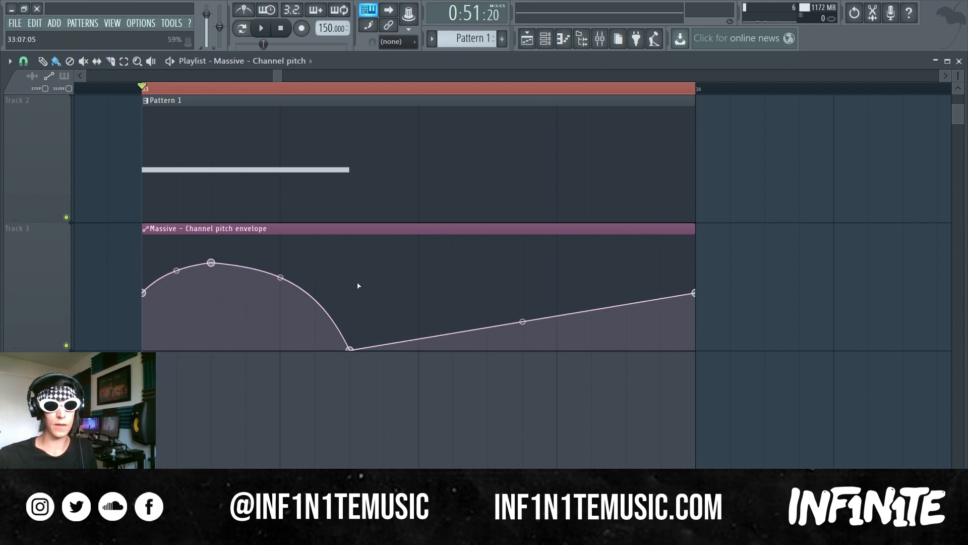
Return the pitch envelope to 50% at 33:07:00, level with the clip's end point, and remove the surplus point there.
{"action": "left_click", "coordinate": [359, 286]}
{"action": "right_click", "coordinate": [350, 283]}
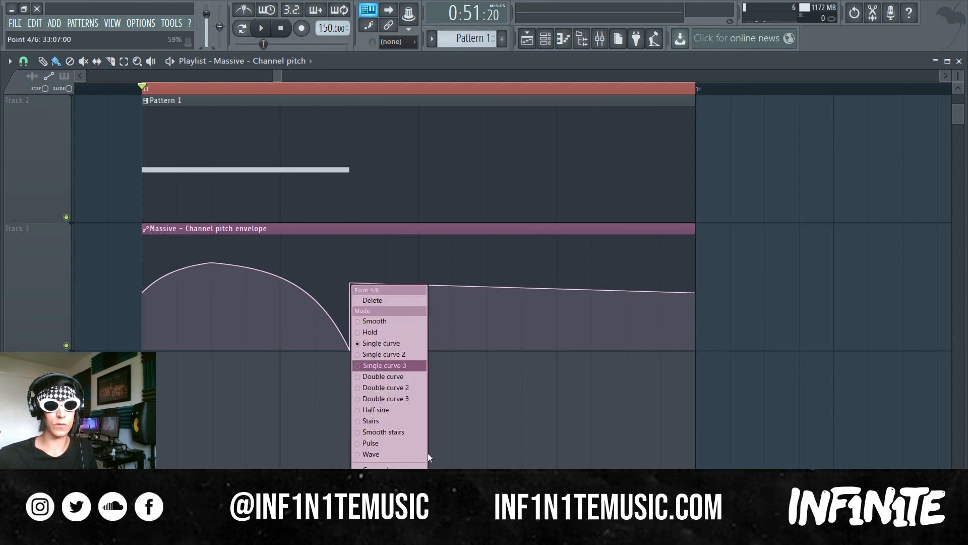
{"action": "scroll", "coordinate": [603, 380], "scroll_direction": "up", "scroll_amount": 3}
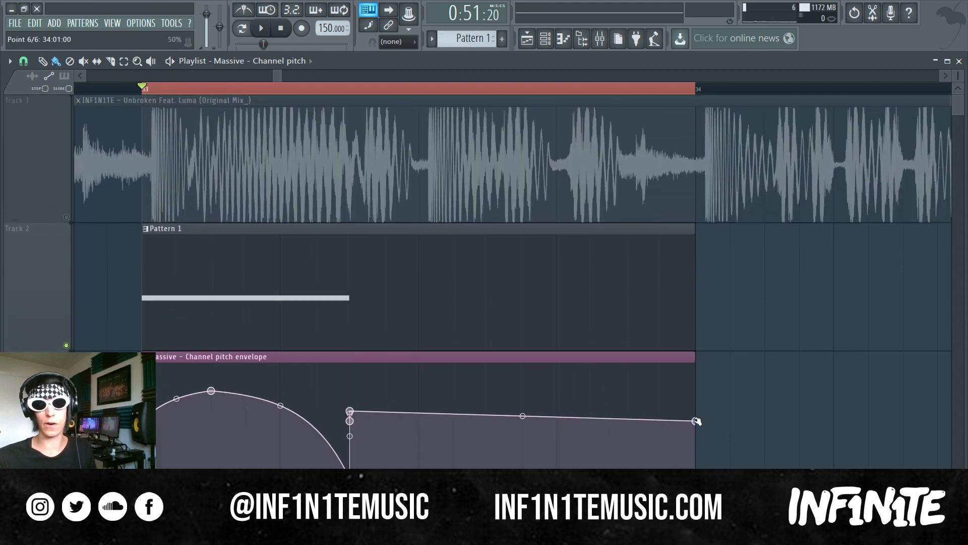
{"action": "right_click", "coordinate": [695, 420]}
{"action": "left_click", "coordinate": [558, 376]}
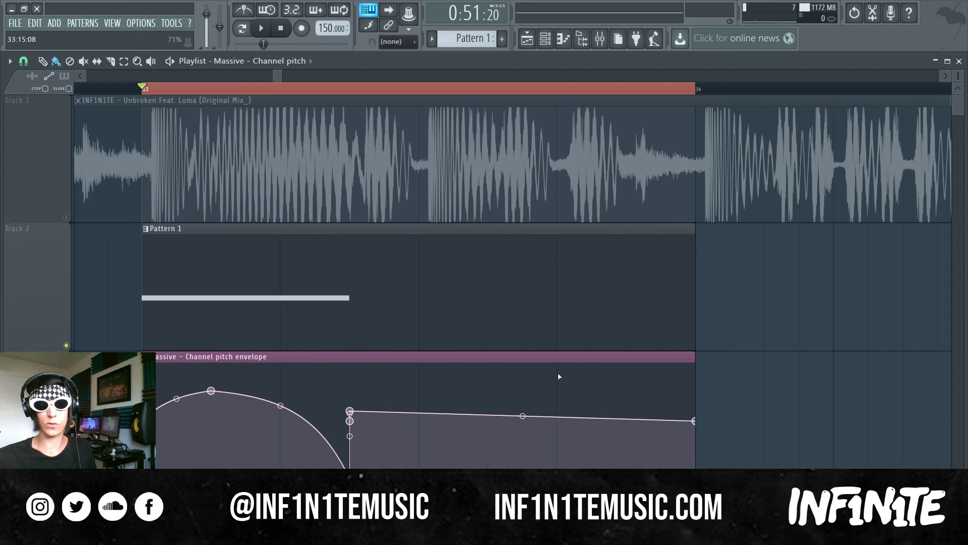
{"action": "right_click", "coordinate": [350, 421]}
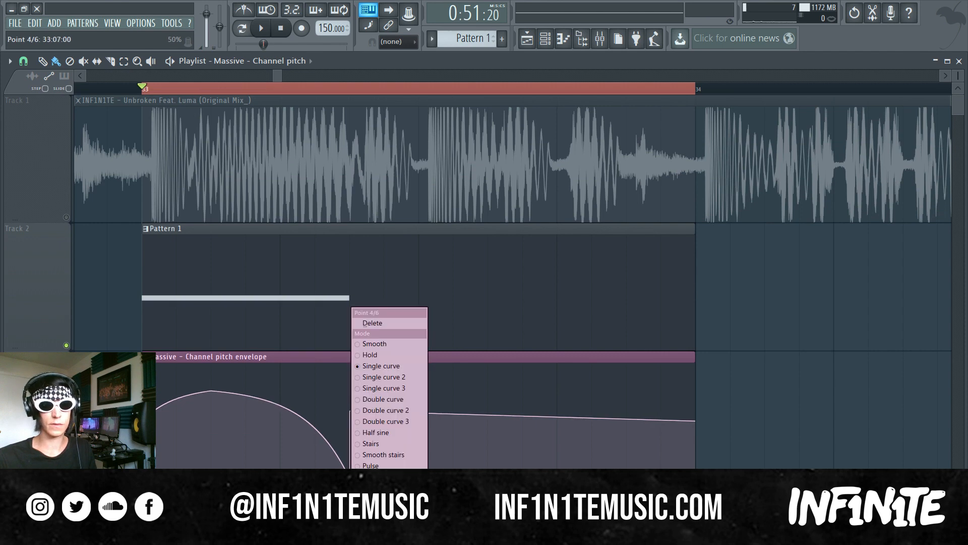
{"action": "left_click", "coordinate": [346, 405]}
{"action": "right_click", "coordinate": [350, 410]}
{"action": "left_click", "coordinate": [385, 326]}
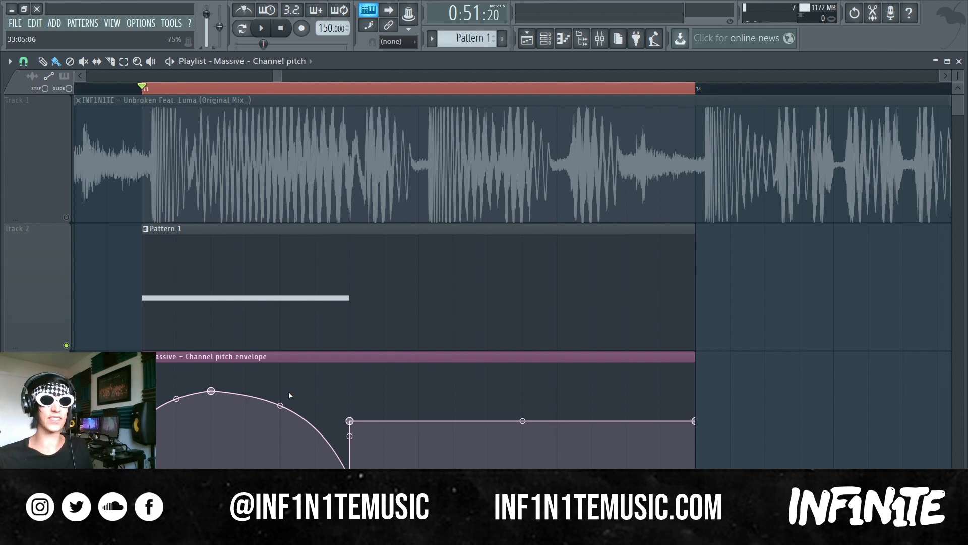
{"action": "scroll", "coordinate": [197, 90], "scroll_direction": "up", "scroll_amount": 3}
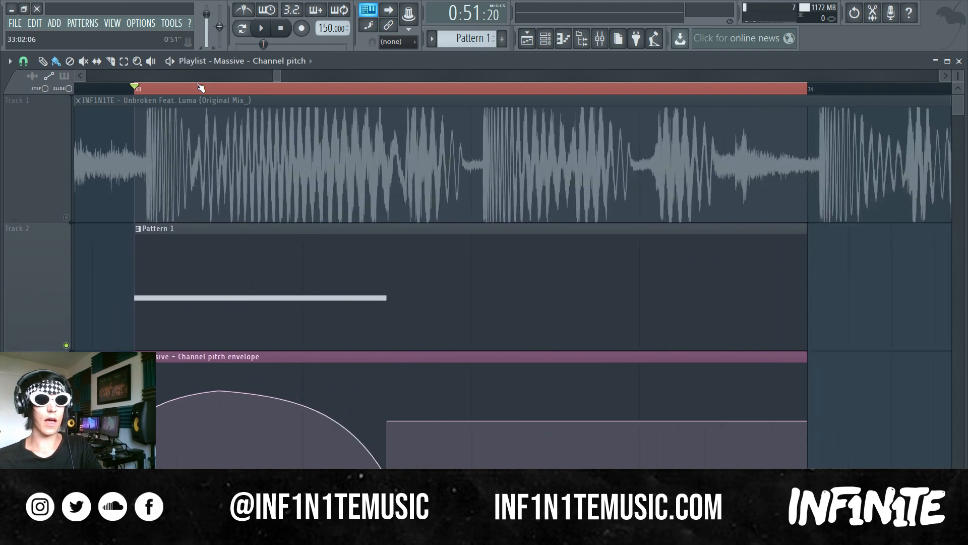
Play the selected bar to hear the Massive note with its channel pitch automation.
{"action": "scroll", "coordinate": [201, 88], "scroll_direction": "down", "scroll_amount": 1}
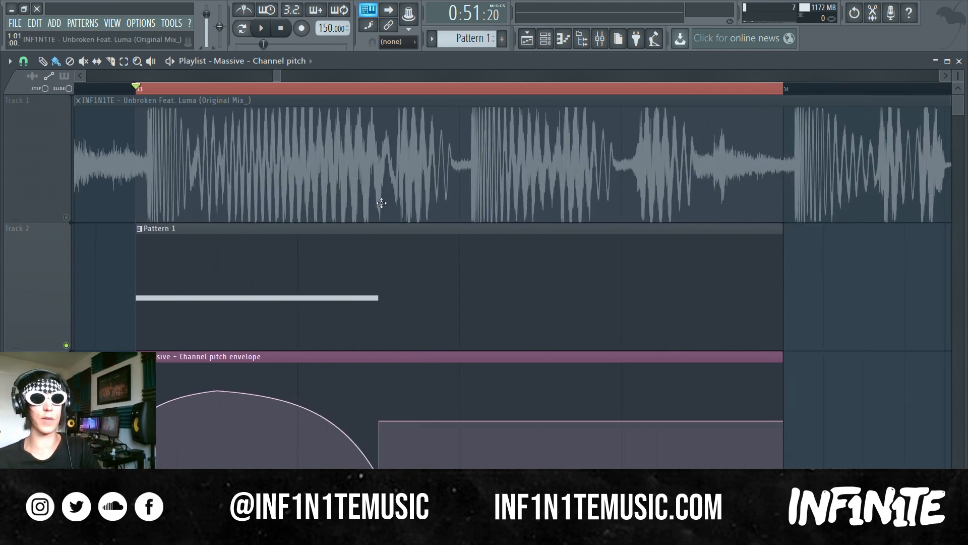
{"action": "key", "text": "space"}
{"action": "key", "text": "space"}
{"action": "key", "text": "space"}
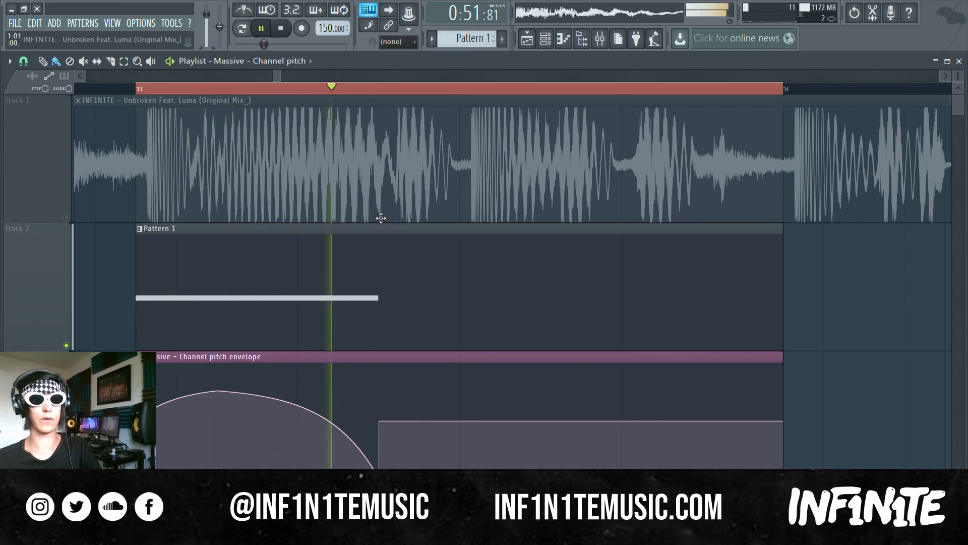
{"action": "key", "text": "space"}
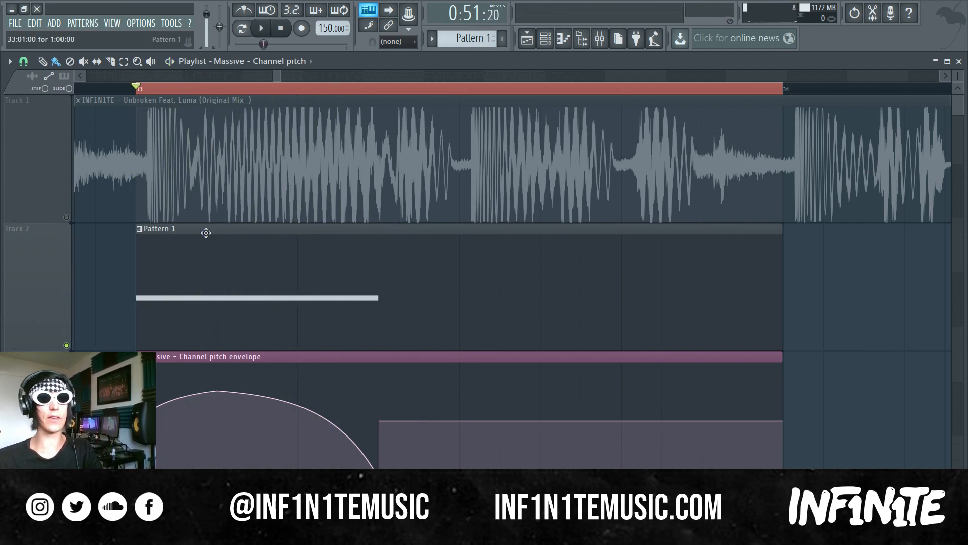
Compare the Massive note with the channel pitch automation track muted and unmuted.
{"action": "left_click", "coordinate": [66, 473]}
{"action": "key", "text": "space"}
{"action": "key", "text": "space"}
{"action": "key", "text": "space"}
{"action": "key", "text": "space"}
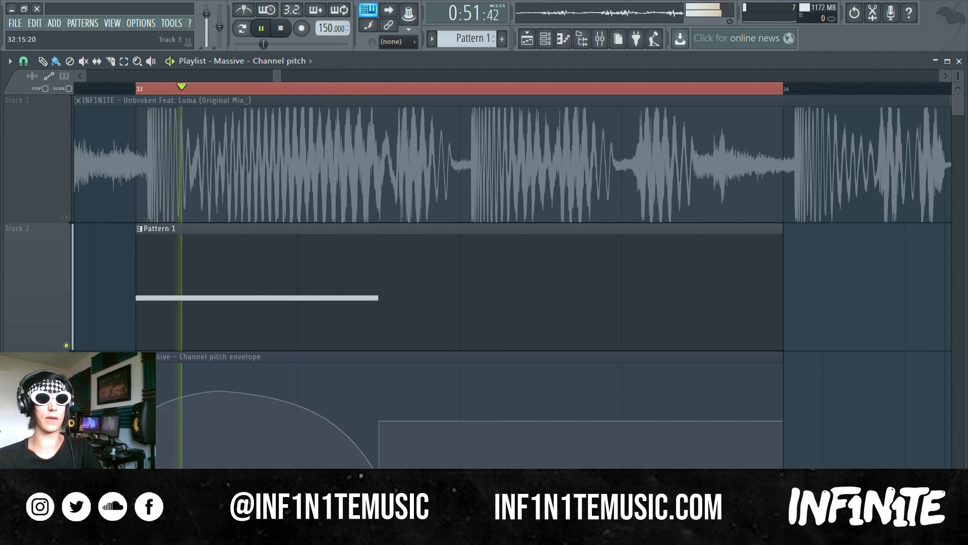
{"action": "key", "text": "space"}
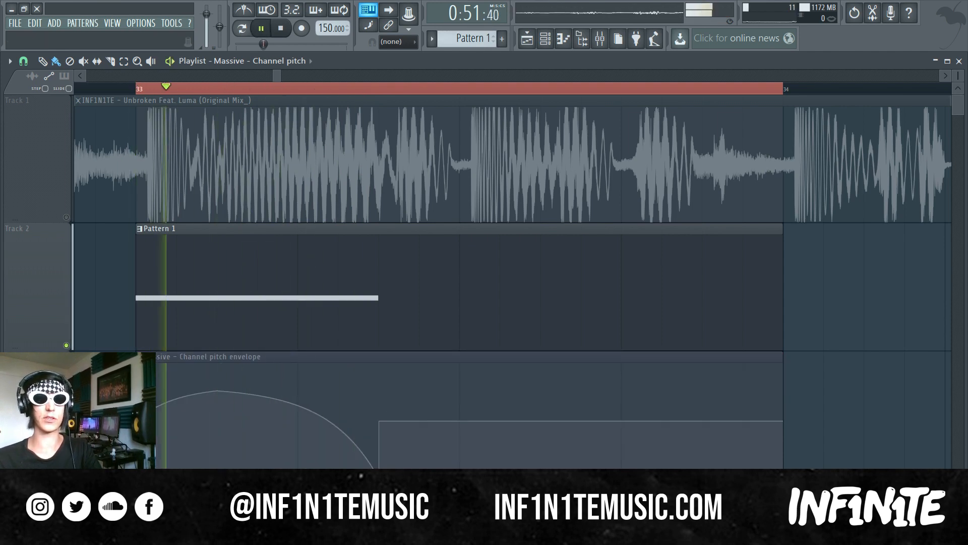
{"action": "left_click", "coordinate": [66, 473]}
{"action": "key", "text": "space"}
{"action": "key", "text": "space"}
{"action": "key", "text": "space"}
{"action": "key", "text": "space"}
{"action": "key", "text": "space"}
{"action": "key", "text": "space"}
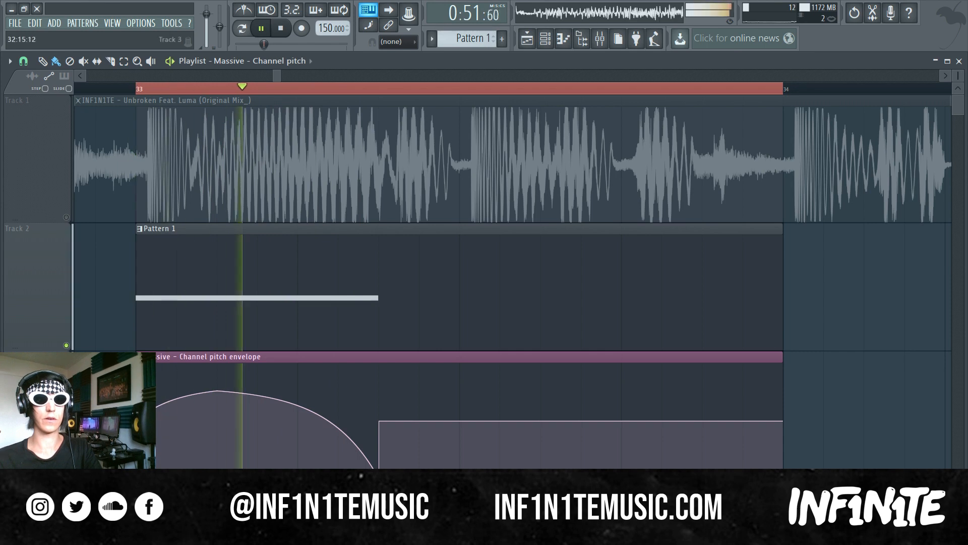
Set the pitch envelope's peak at 33:03:00 to 75% and play the bar.
{"action": "key", "text": "space"}
{"action": "key", "text": "space"}
{"action": "left_click_drag", "start_coordinate": [177, 403], "coordinate": [218, 392]}
{"action": "key", "text": "space"}
{"action": "key", "text": "space"}
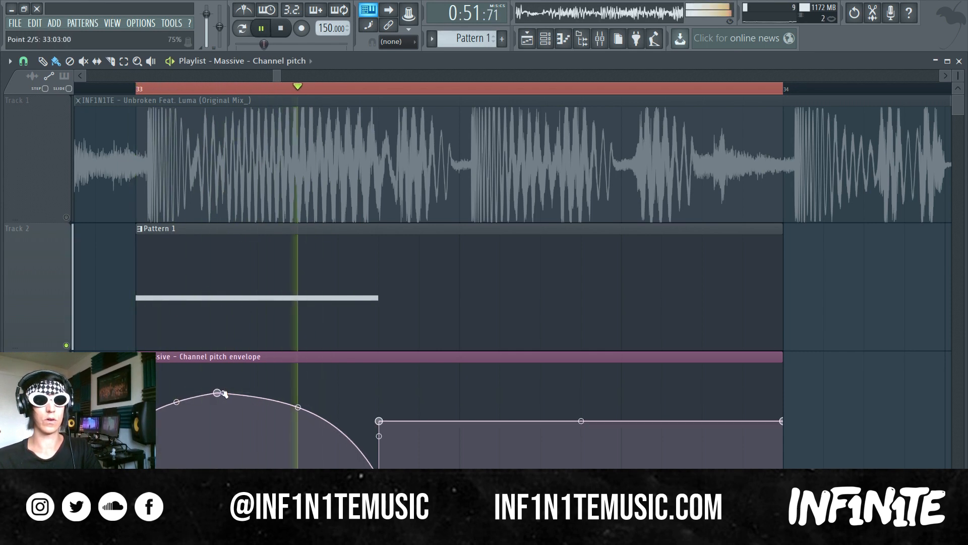
Raise the pitch envelope's peak at 33:03:00 to 84% and play the bar.
{"action": "key", "text": "space"}
{"action": "key", "text": "space"}
{"action": "key", "text": "space"}
{"action": "key", "text": "space"}
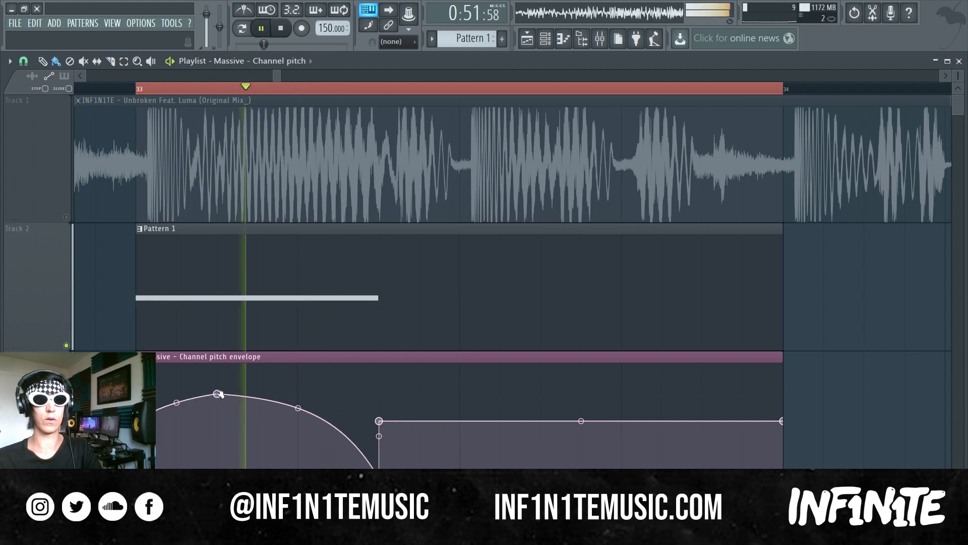
{"action": "key", "text": "space"}
{"action": "left_click_drag", "start_coordinate": [218, 393], "coordinate": [219, 392]}
{"action": "key", "text": "space"}
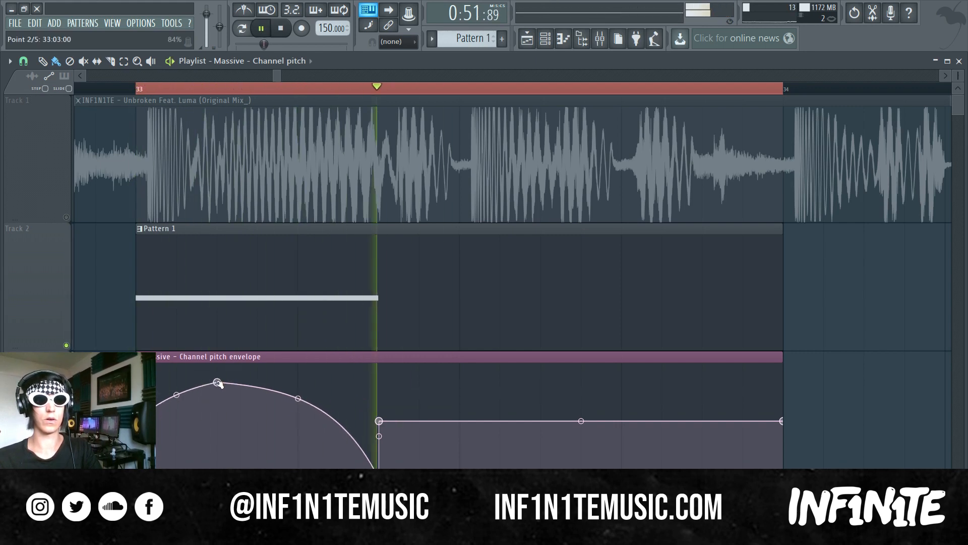
{"action": "key", "text": "space"}
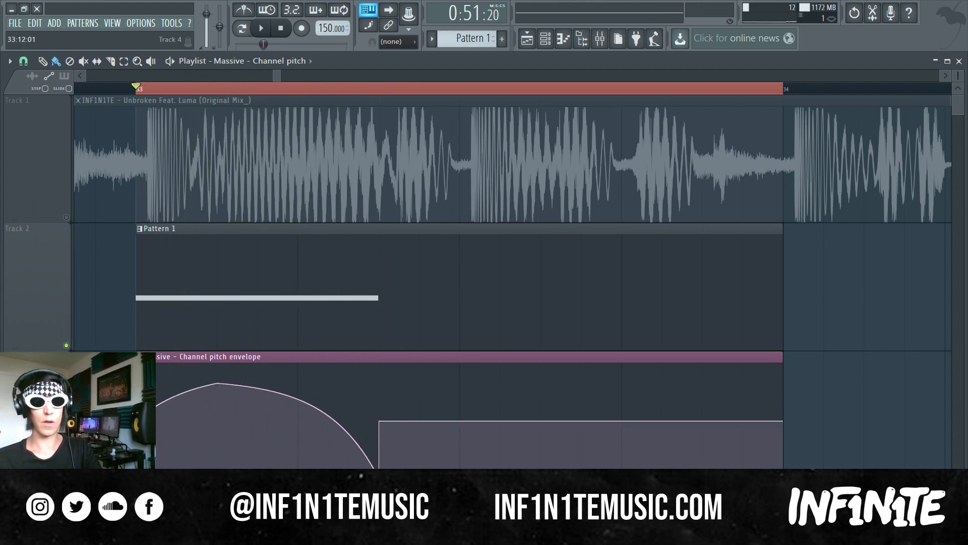
Solo and play the reference track, switch back to the Massive pattern with its pitch automation, and play it for comparison.
{"action": "left_click", "coordinate": [66, 217], "text": "ctrl"}
{"action": "key", "text": "space"}
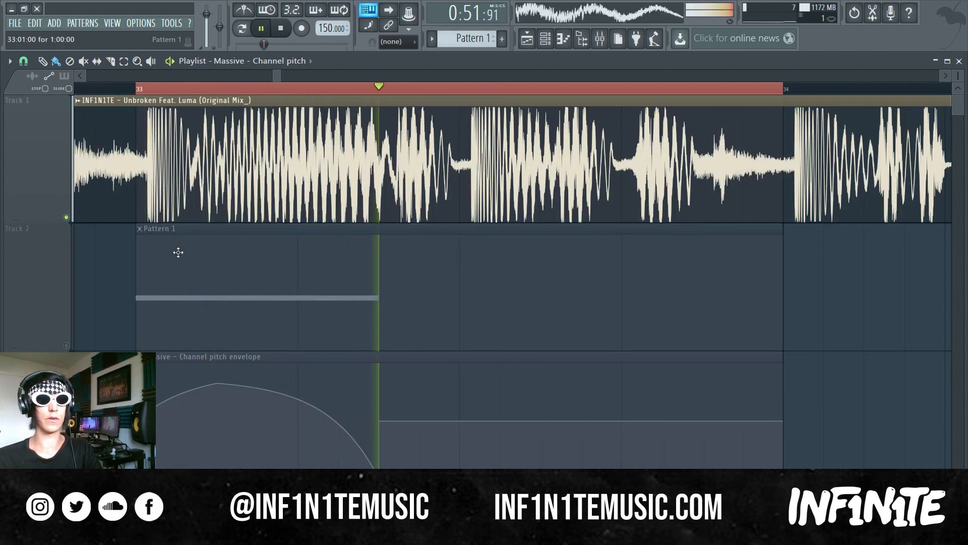
{"action": "left_click", "coordinate": [66, 217]}
{"action": "key", "text": "space"}
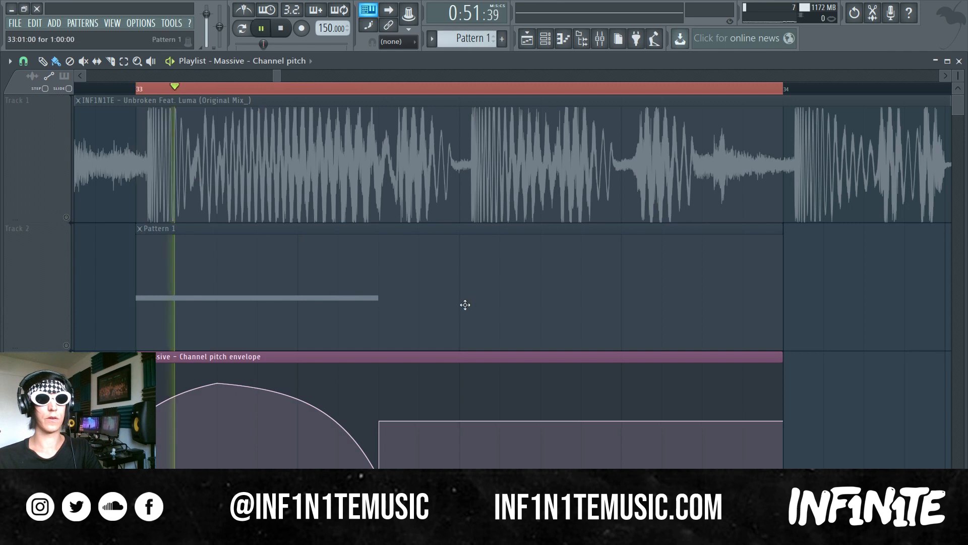
{"action": "left_click", "coordinate": [66, 345]}
{"action": "key", "text": "space"}
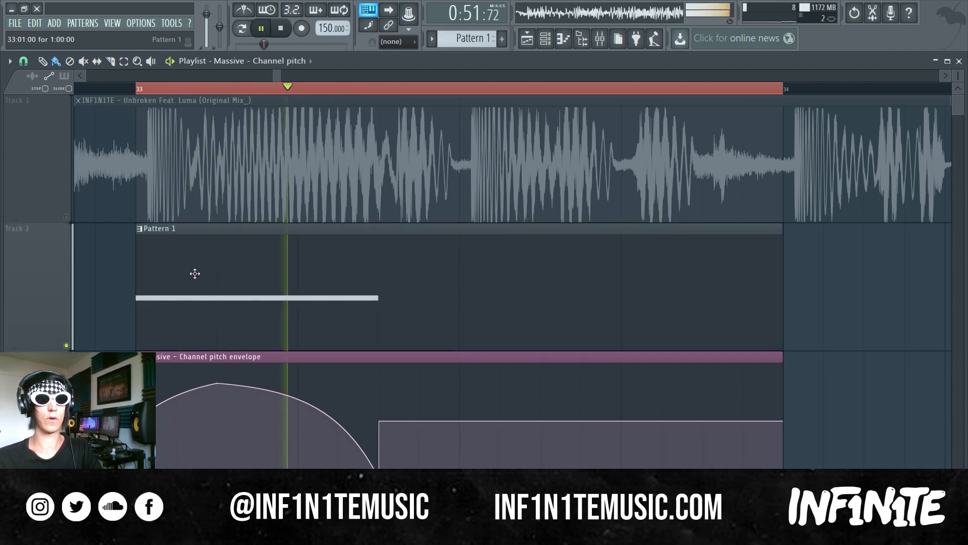
{"action": "key", "text": "space"}
{"action": "key", "text": "space"}
{"action": "key", "text": "space"}
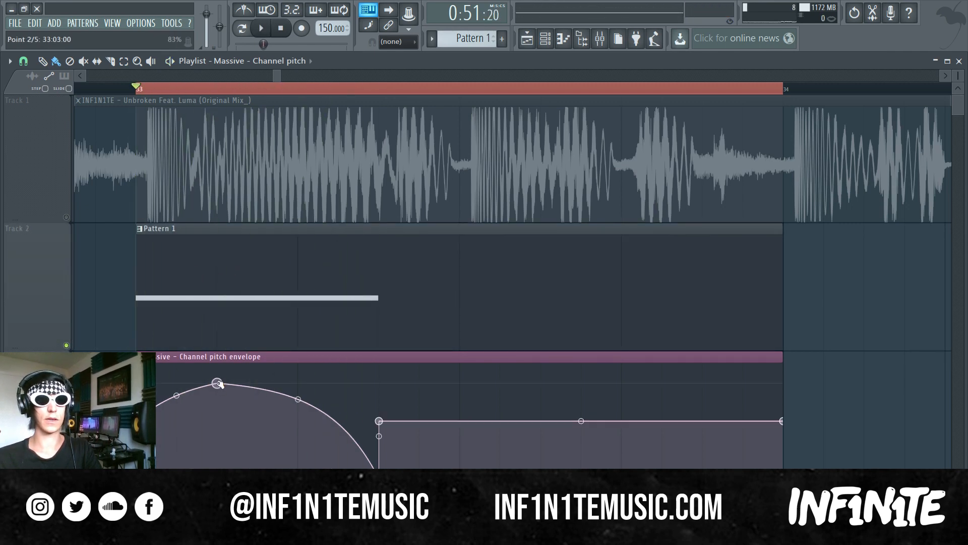
Lower the pitch envelope's peak at 33:03:00 to 77% and play the synth note.
{"action": "left_click_drag", "start_coordinate": [219, 384], "coordinate": [218, 392]}
{"action": "key", "text": "space"}
{"action": "key", "text": "space"}
{"action": "key", "text": "space"}
{"action": "key", "text": "space"}
{"action": "key", "text": "space"}
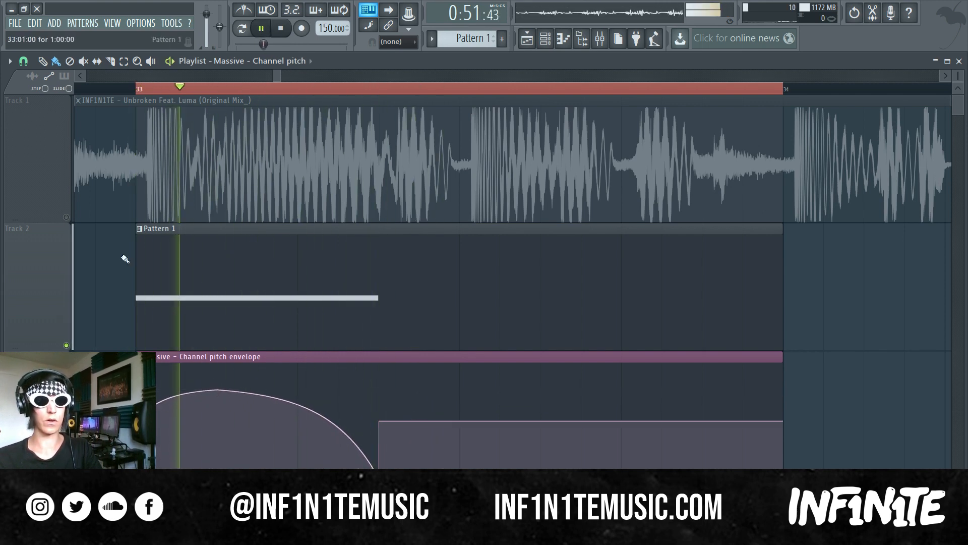
{"action": "key", "text": "space"}
Compare the synth's lowered pitch peak with the soloed reference, returning to the Massive pattern and pitch automation tracks.
{"action": "right_click", "coordinate": [71, 218]}
{"action": "key", "text": "space"}
{"action": "key", "text": "space"}
{"action": "key", "text": "space"}
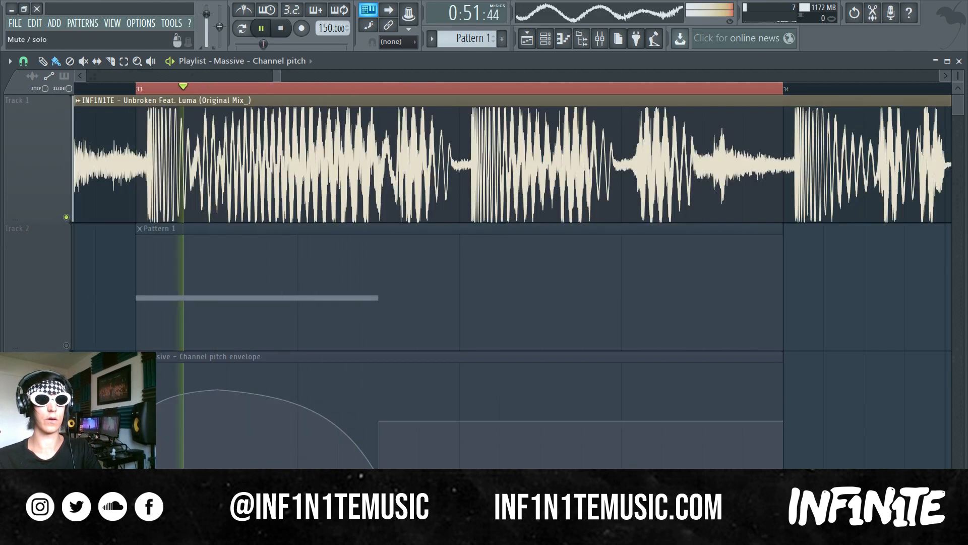
{"action": "key", "text": "space"}
{"action": "right_click", "coordinate": [66, 473]}
{"action": "key", "text": "space"}
{"action": "key", "text": "space"}
{"action": "left_click", "coordinate": [67, 345]}
{"action": "key", "text": "space"}
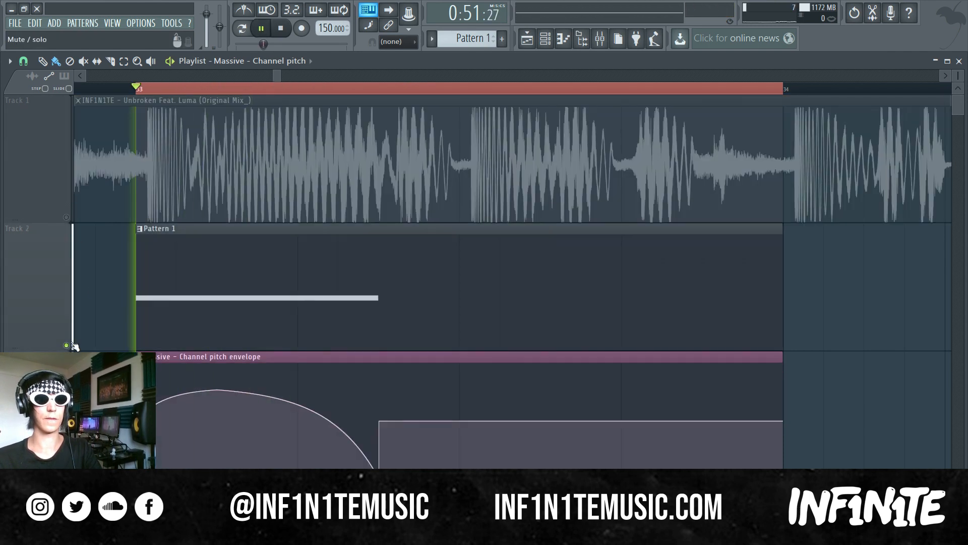
{"action": "key", "text": "space"}
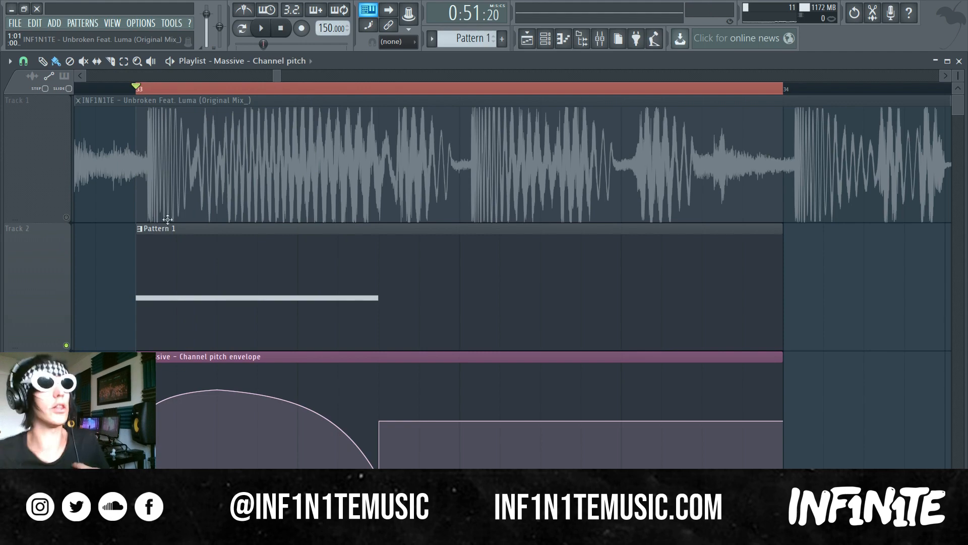
Move the pitch envelope's 0% point to 33:03:00 and its peak to 33:02:00, and lower that peak.
{"action": "scroll", "coordinate": [403, 77], "scroll_direction": "down", "scroll_amount": 4}
{"action": "scroll", "coordinate": [276, 76], "scroll_direction": "up", "scroll_amount": 2}
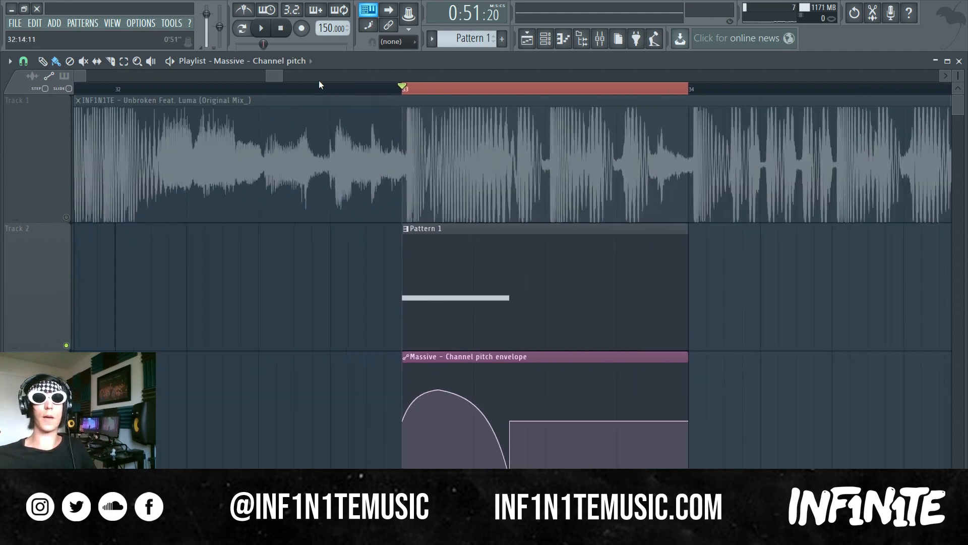
{"action": "scroll", "coordinate": [842, 313], "scroll_direction": "down", "scroll_amount": 5}
{"action": "scroll", "coordinate": [727, 298], "scroll_direction": "up", "scroll_amount": 5}
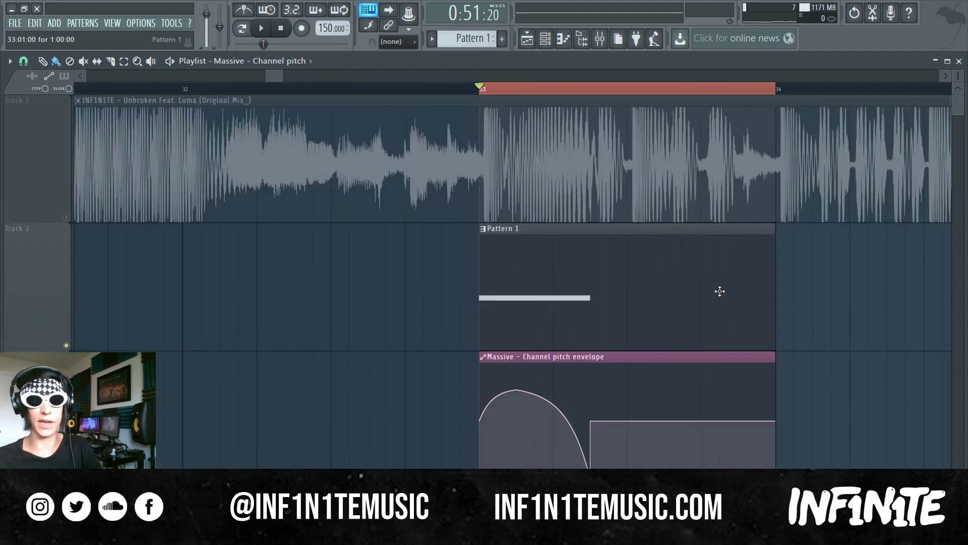
{"action": "scroll", "coordinate": [566, 96], "scroll_direction": "up", "scroll_amount": 5}
{"action": "scroll", "coordinate": [768, 374], "scroll_direction": "down", "scroll_amount": 2}
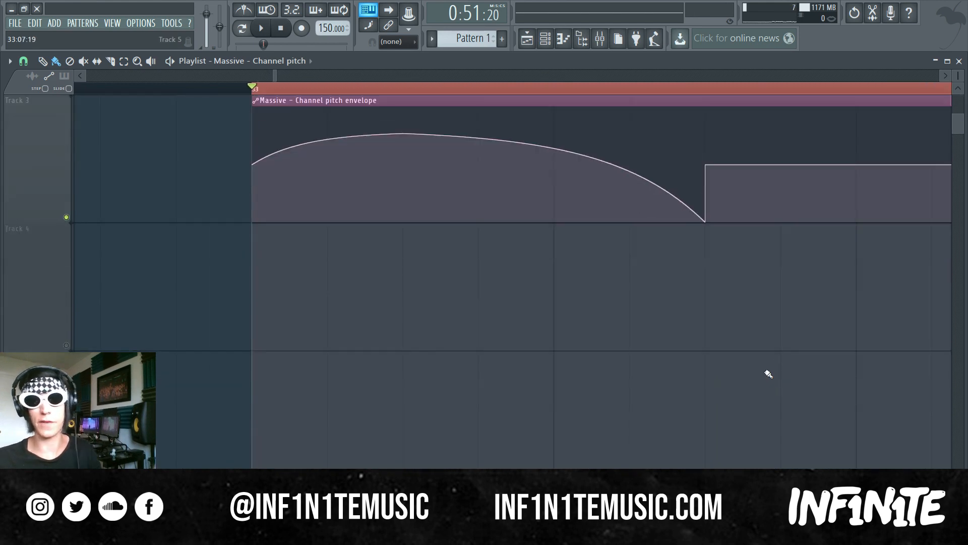
{"action": "scroll", "coordinate": [547, 230], "scroll_direction": "up", "scroll_amount": 2}
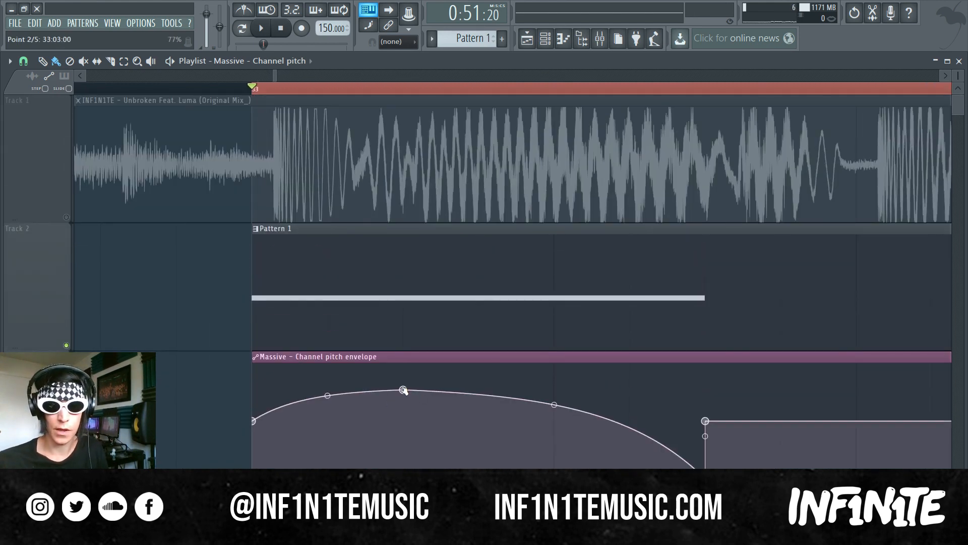
{"action": "left_click_drag", "start_coordinate": [705, 479], "coordinate": [478, 480]}
{"action": "left_click_drag", "start_coordinate": [402, 389], "coordinate": [328, 383]}
{"action": "left_click_drag", "start_coordinate": [479, 480], "coordinate": [412, 480]}
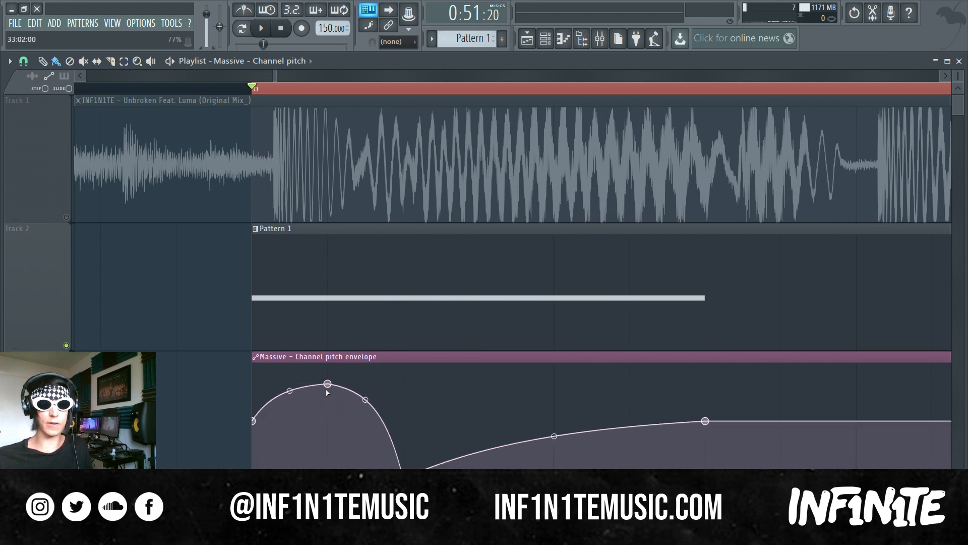
{"action": "left_click_drag", "start_coordinate": [327, 383], "coordinate": [327, 405]}
Add a second envelope peak at 33:05:00, lower the 33:07:00 point to the bottom and bow the falling curve outward.
{"action": "right_click", "coordinate": [525, 384]}
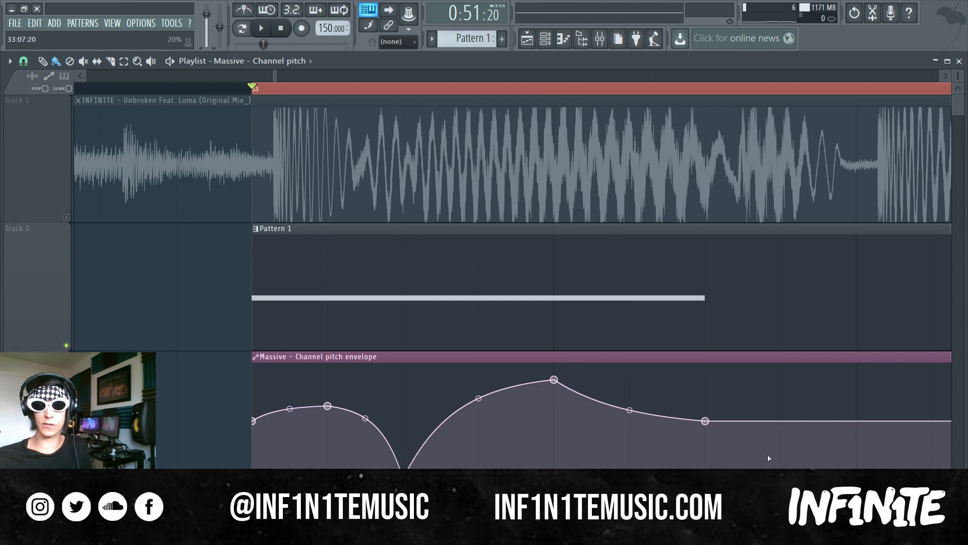
{"action": "left_click_drag", "start_coordinate": [706, 421], "coordinate": [726, 492]}
{"action": "left_click_drag", "start_coordinate": [630, 454], "coordinate": [666, 390]}
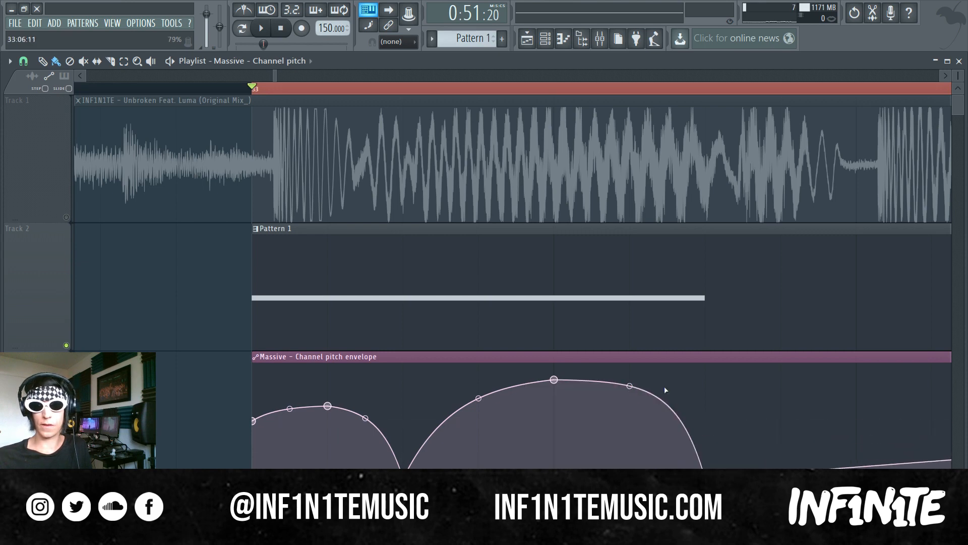
During playback, raise the first envelope peak to 97% and move the second peak to 33:07:00 at 91%.
{"action": "key", "text": "space"}
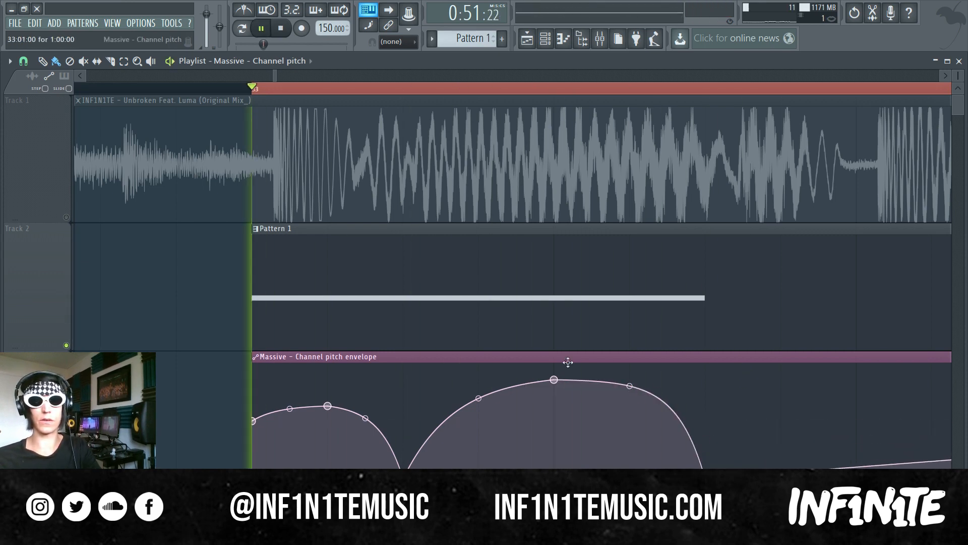
{"action": "left_click_drag", "start_coordinate": [331, 409], "coordinate": [330, 369]}
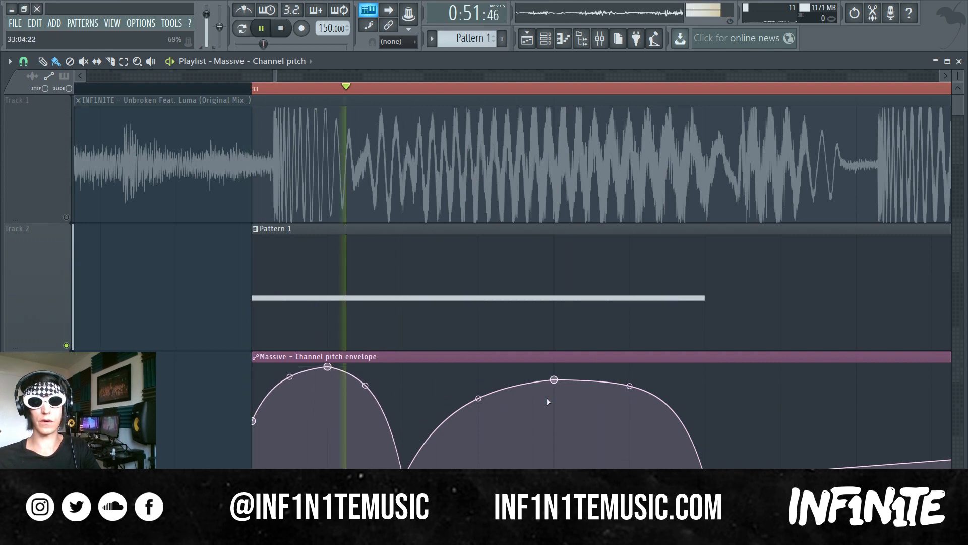
{"action": "key", "text": "space"}
{"action": "left_click_drag", "start_coordinate": [559, 379], "coordinate": [706, 376]}
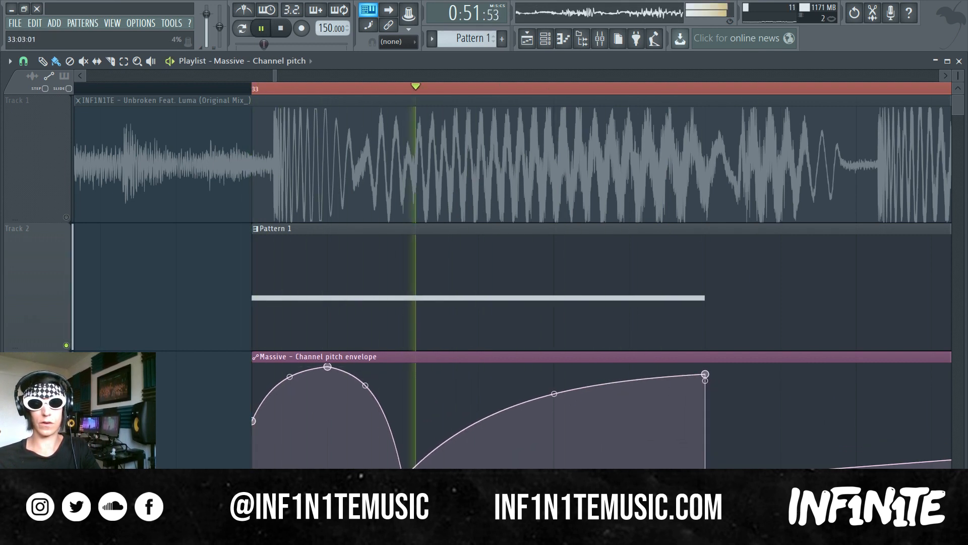
Delete the 0% envelope point at 33:03:00 and the 91% point at 33:07:00.
{"action": "right_click", "coordinate": [405, 476]}
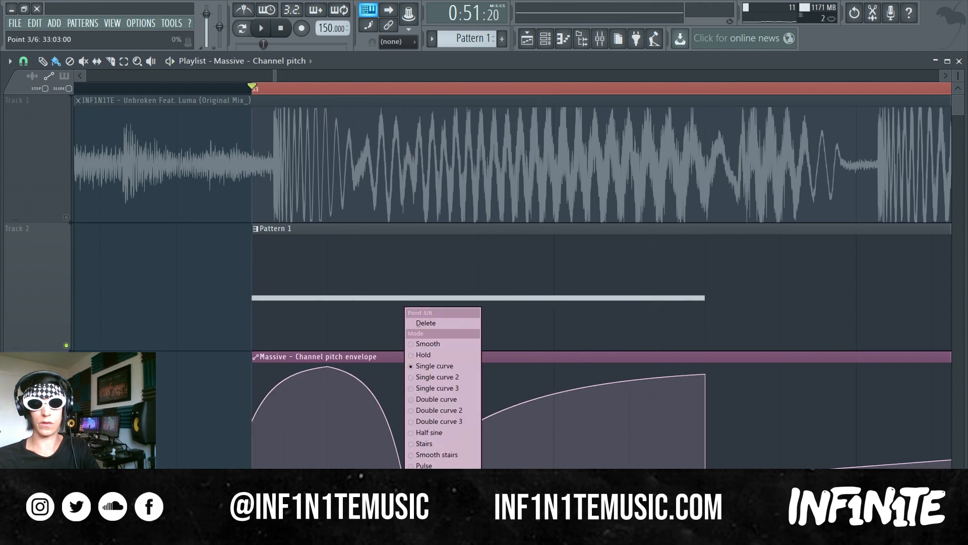
{"action": "left_click", "coordinate": [438, 324]}
{"action": "right_click", "coordinate": [705, 374]}
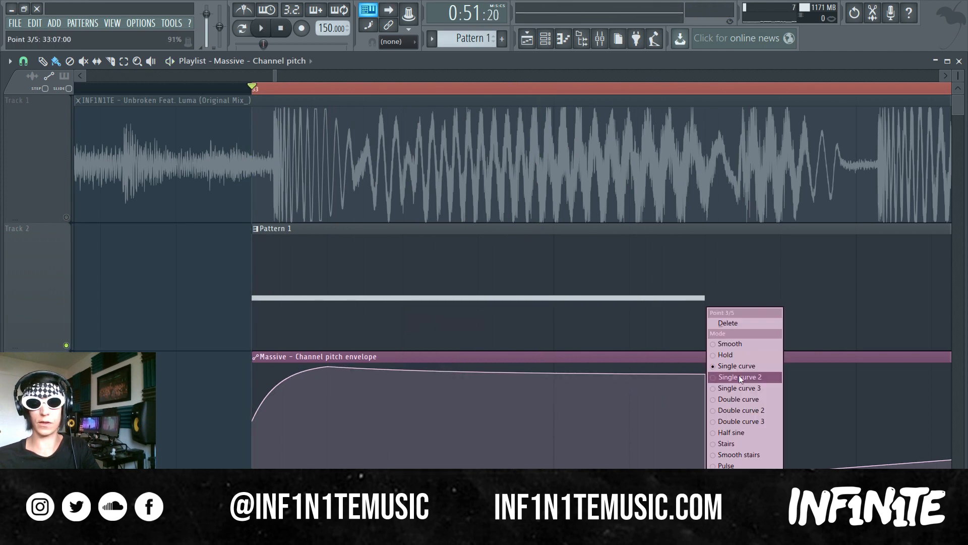
{"action": "left_click", "coordinate": [728, 324]}
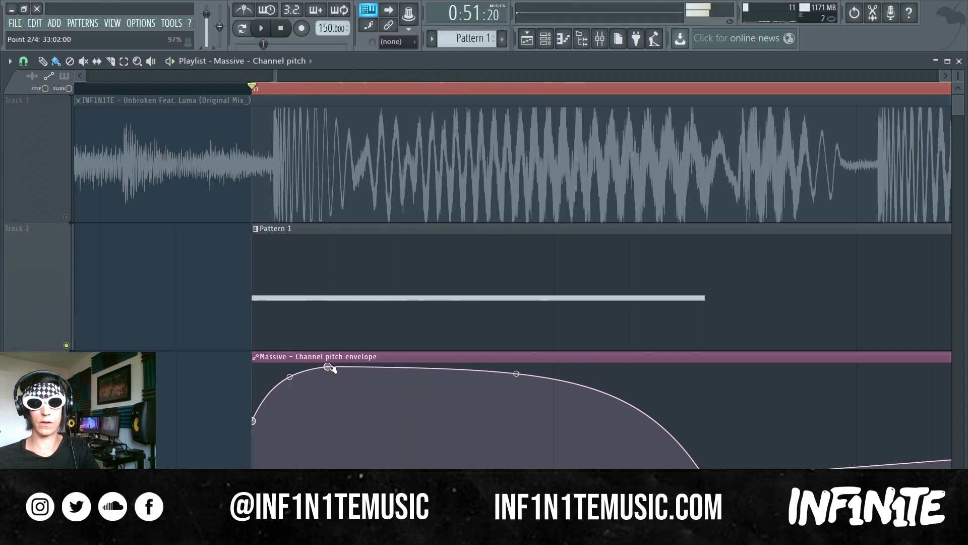
Lower the envelope peak at 33:02:00, flatten the following curve into a plateau with a steep drop, and play the bar.
{"action": "left_click_drag", "start_coordinate": [327, 366], "coordinate": [346, 380]}
{"action": "key", "text": "space"}
{"action": "key", "text": "space"}
{"action": "key", "text": "space"}
{"action": "key", "text": "space"}
{"action": "key", "text": "space"}
{"action": "key", "text": "space"}
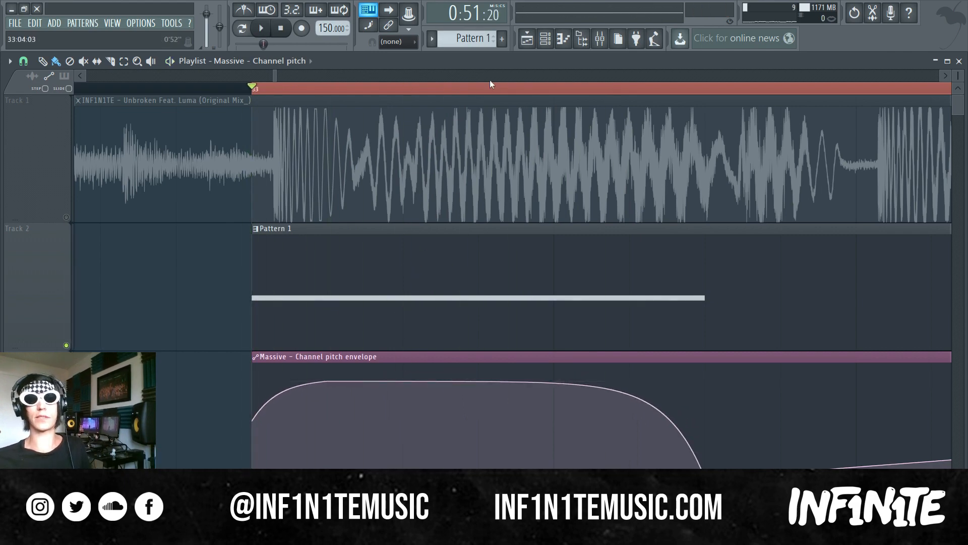
Soften the plateau into a gradual fall and lower the 33:02:00 envelope peak to 73%.
{"action": "scroll", "coordinate": [490, 84], "scroll_direction": "down", "scroll_amount": 8}
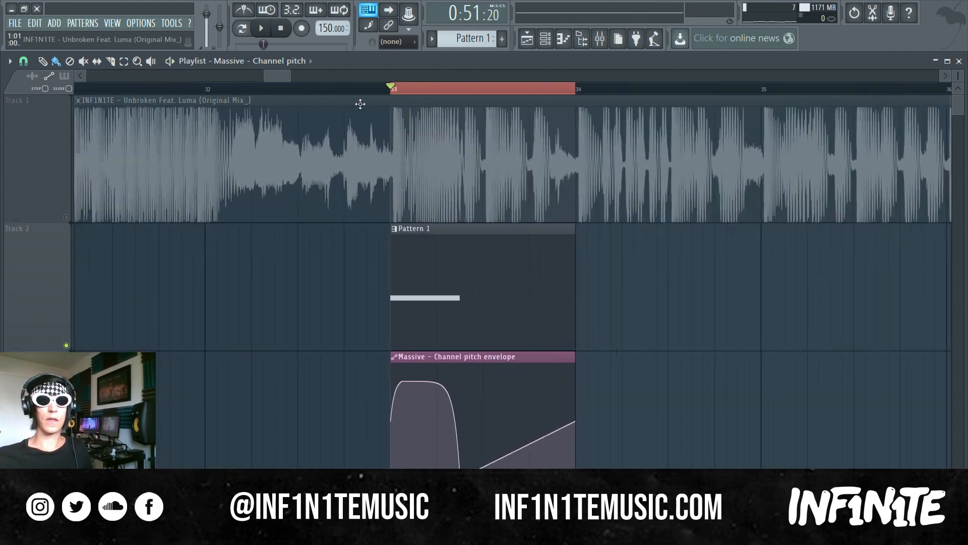
{"action": "scroll", "coordinate": [383, 91], "scroll_direction": "up", "scroll_amount": 8}
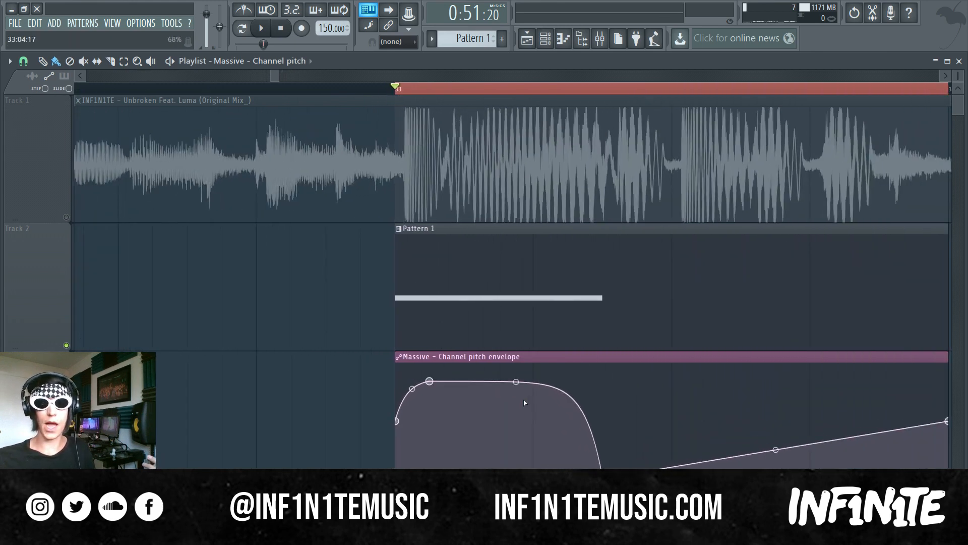
{"action": "left_click_drag", "start_coordinate": [516, 382], "coordinate": [434, 396]}
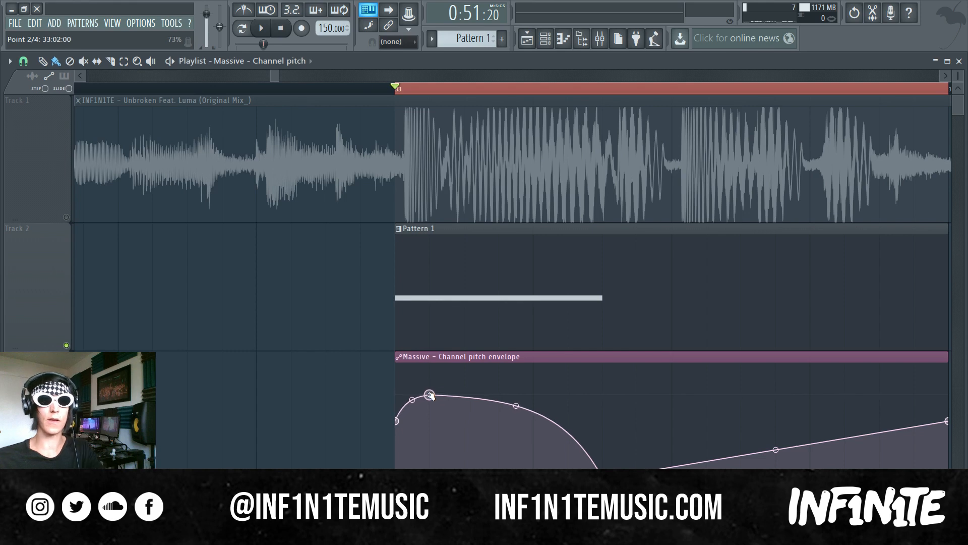
Play bar 33 with the reshaped pitch curve and open Pattern 1's notes in the piano roll.
{"action": "key", "text": "space"}
{"action": "key", "text": "space"}
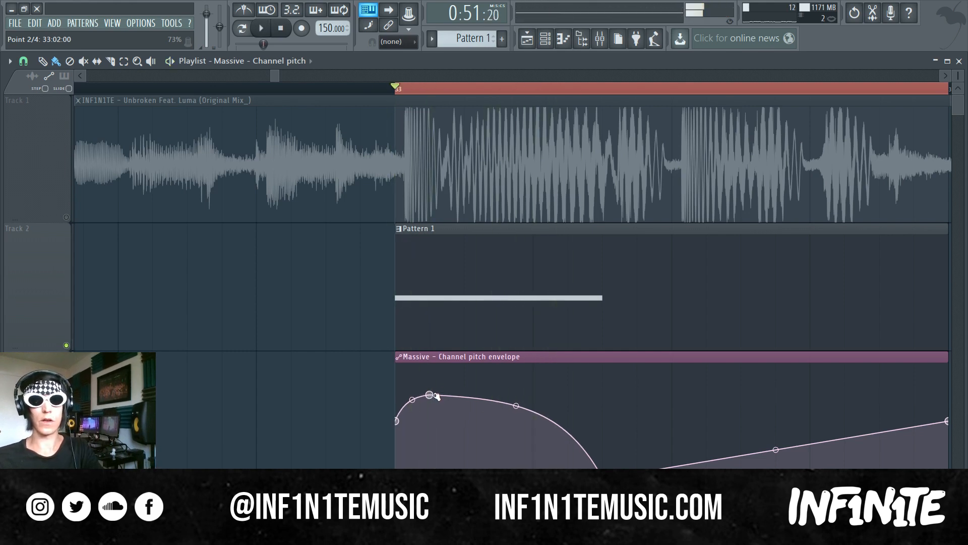
{"action": "double_click", "coordinate": [484, 228]}
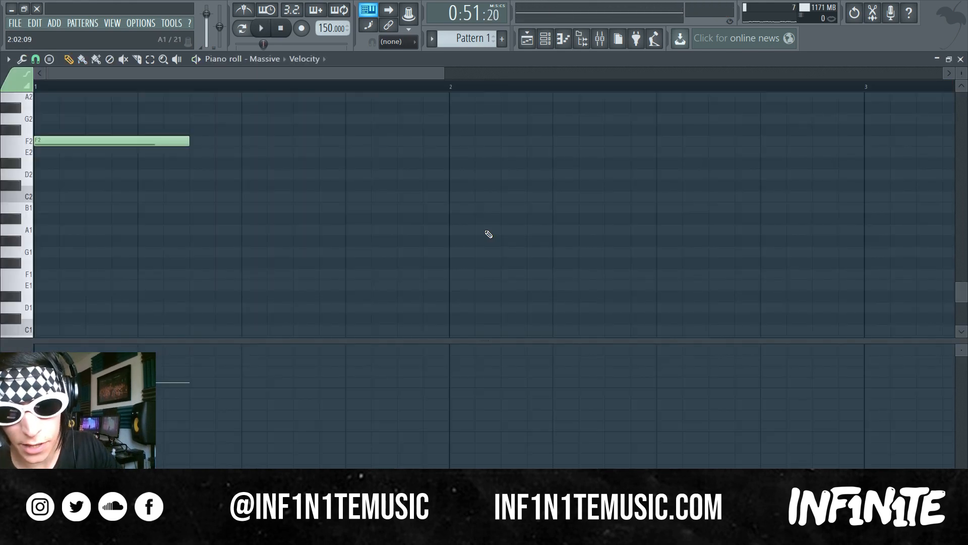
Route the Massive channel to mixer insert 6.
{"action": "key", "text": "F9"}
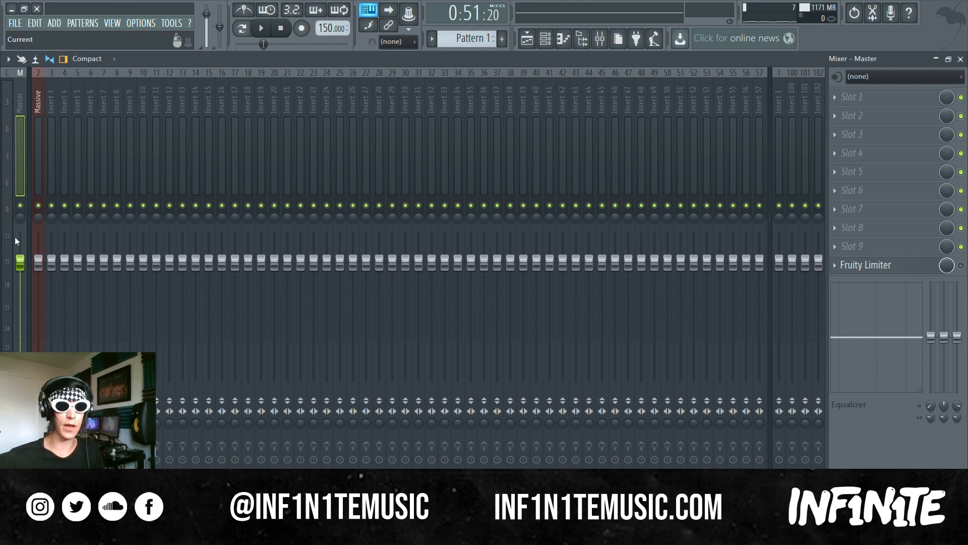
{"action": "left_click", "coordinate": [89, 103]}
{"action": "right_click", "coordinate": [89, 103]}
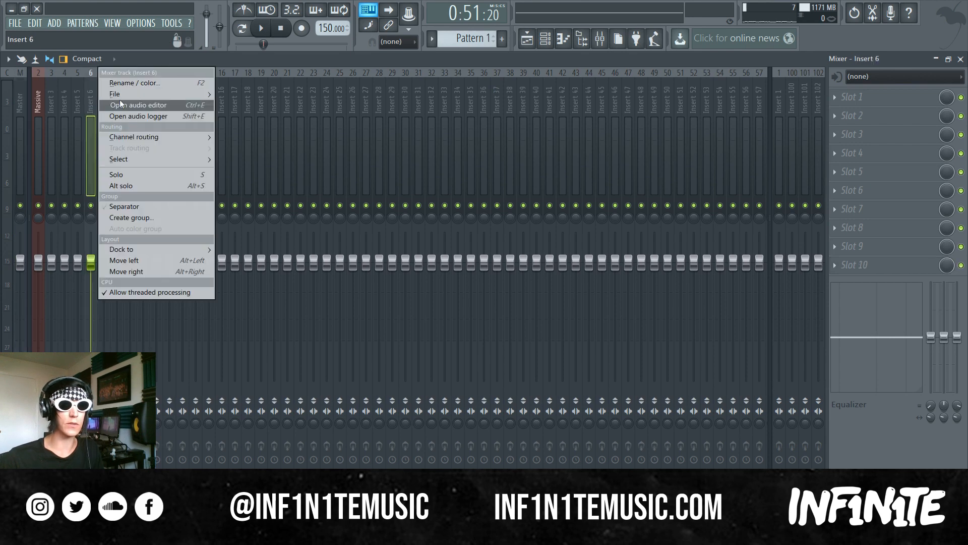
{"action": "mouse_move", "coordinate": [120, 95]}
{"action": "left_click", "coordinate": [78, 109]}
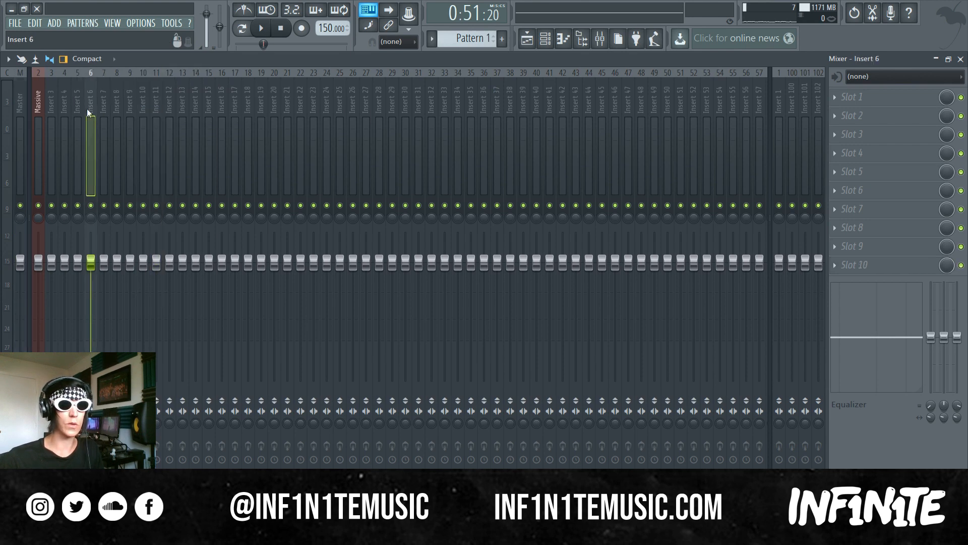
{"action": "right_click", "coordinate": [89, 111]}
{"action": "mouse_move", "coordinate": [202, 137]}
{"action": "left_click", "coordinate": [249, 137]}
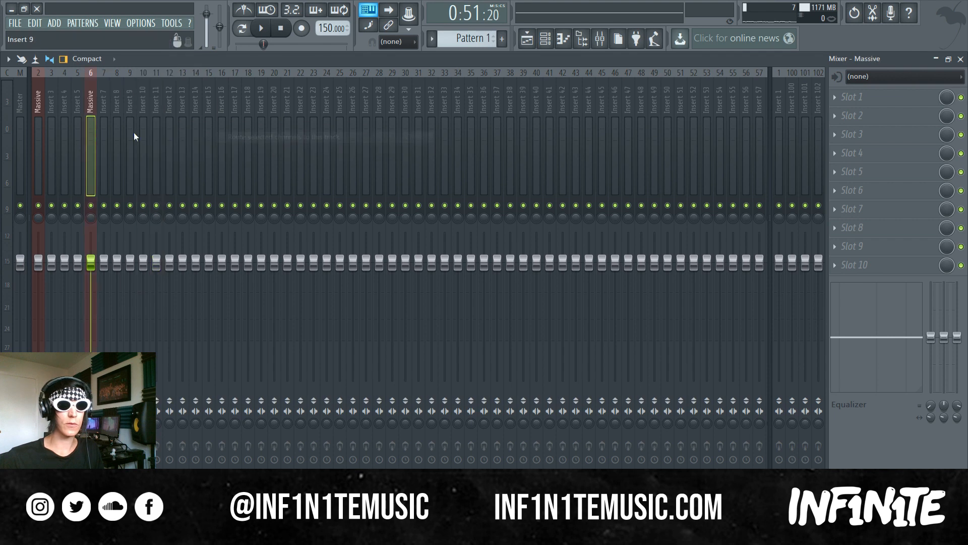
Load the BASS 1 mixer track state from the UNBROKEN PARTS folder onto insert 6.
{"action": "right_click", "coordinate": [92, 110]}
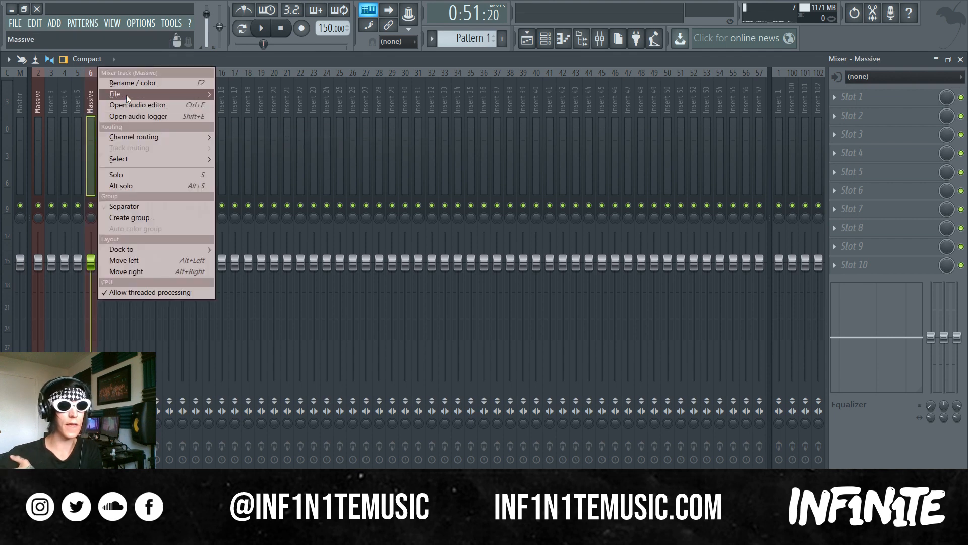
{"action": "mouse_move", "coordinate": [126, 95]}
{"action": "left_click", "coordinate": [233, 94]}
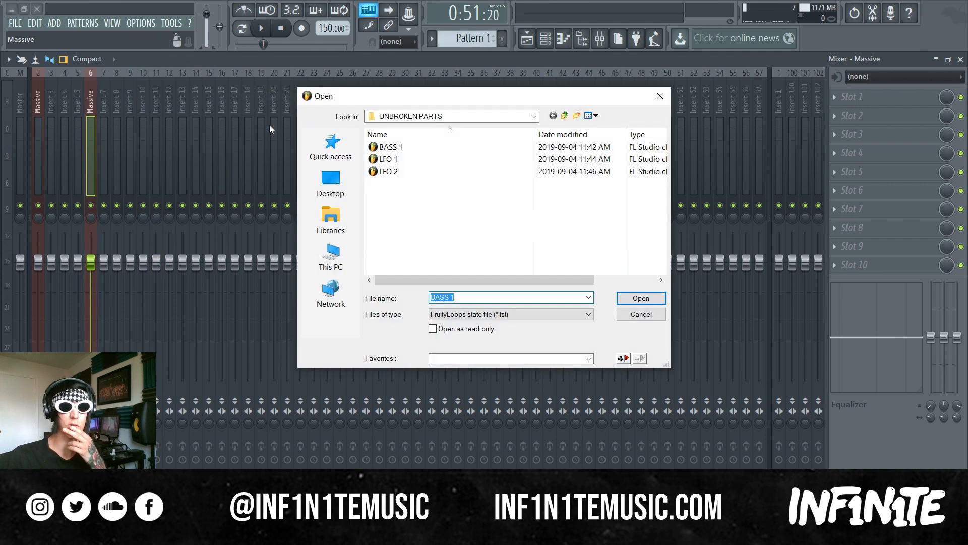
{"action": "left_click", "coordinate": [392, 148]}
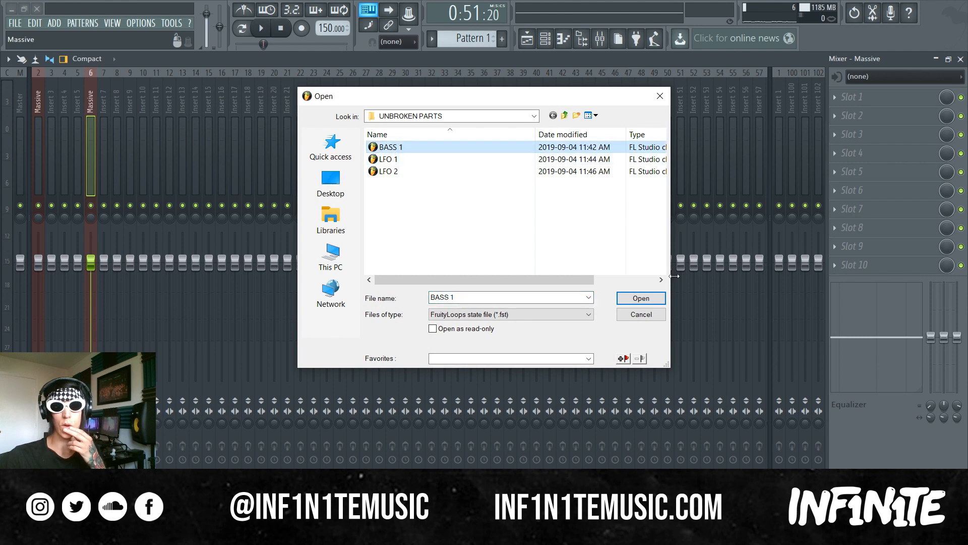
{"action": "left_click", "coordinate": [641, 298]}
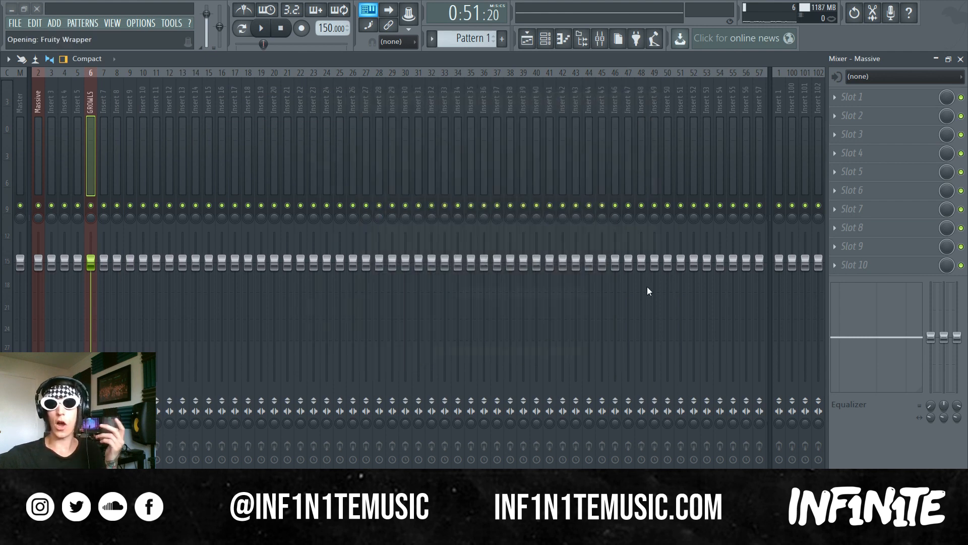
Inspect the A1StereoControl and WOW effects on the GROWLS mixer track and play the bar through them.
{"action": "left_click", "coordinate": [893, 101]}
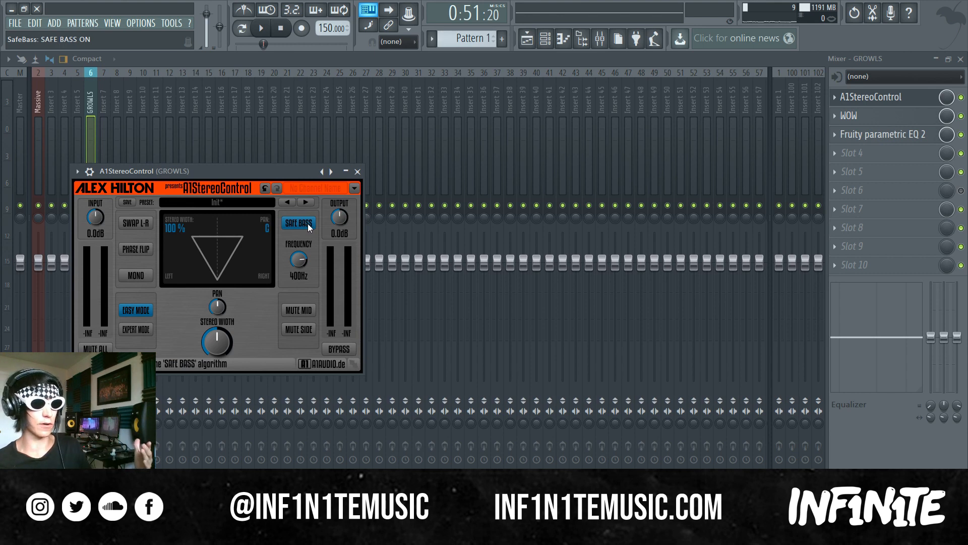
{"action": "left_click", "coordinate": [358, 171]}
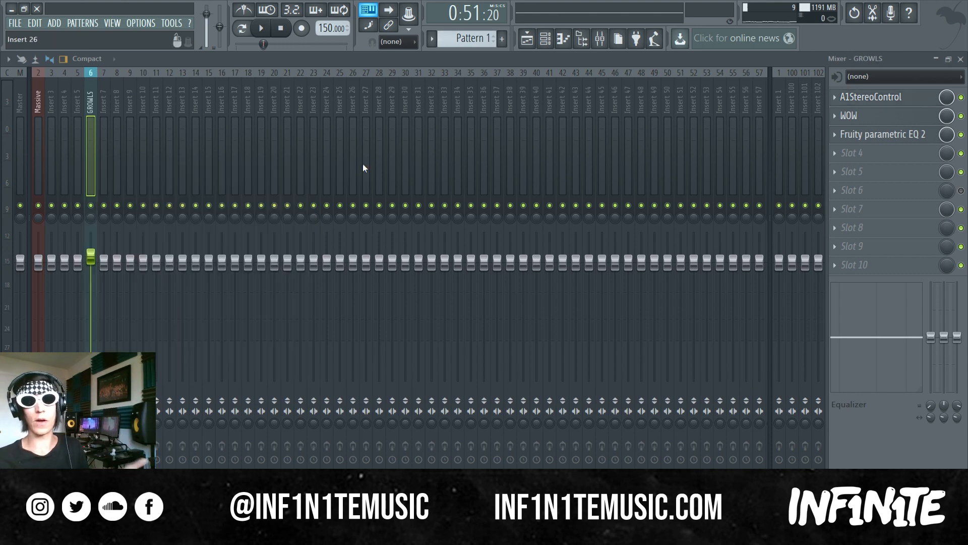
{"action": "left_click", "coordinate": [875, 119]}
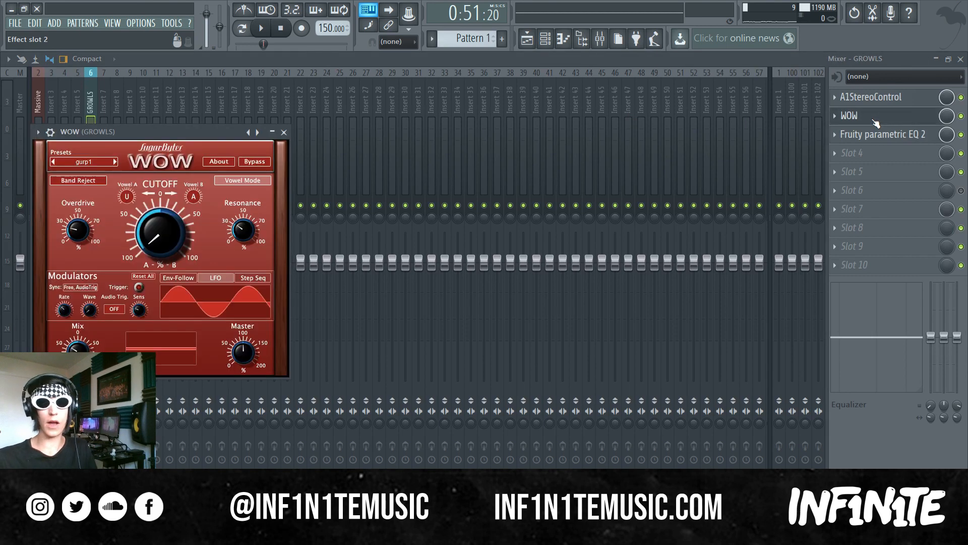
{"action": "left_click", "coordinate": [262, 30]}
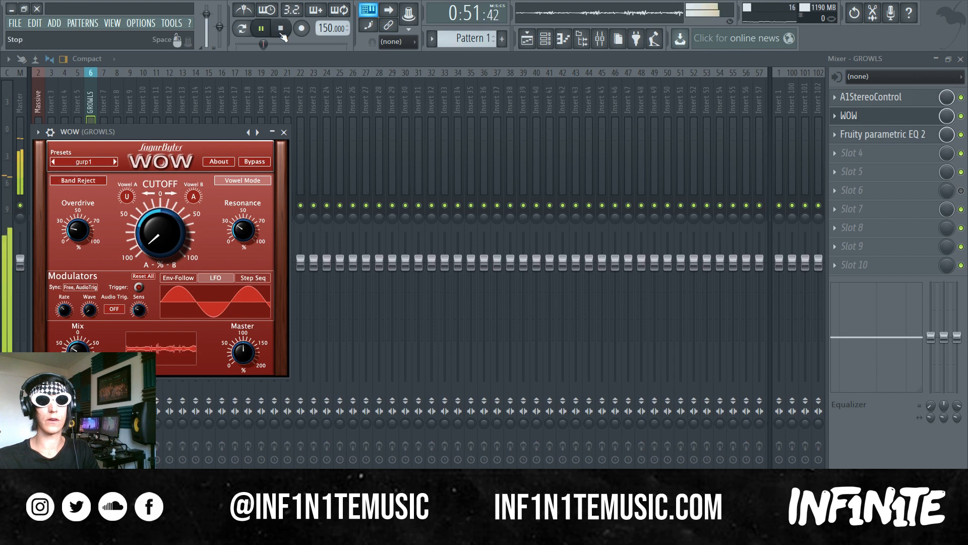
{"action": "left_click", "coordinate": [281, 30]}
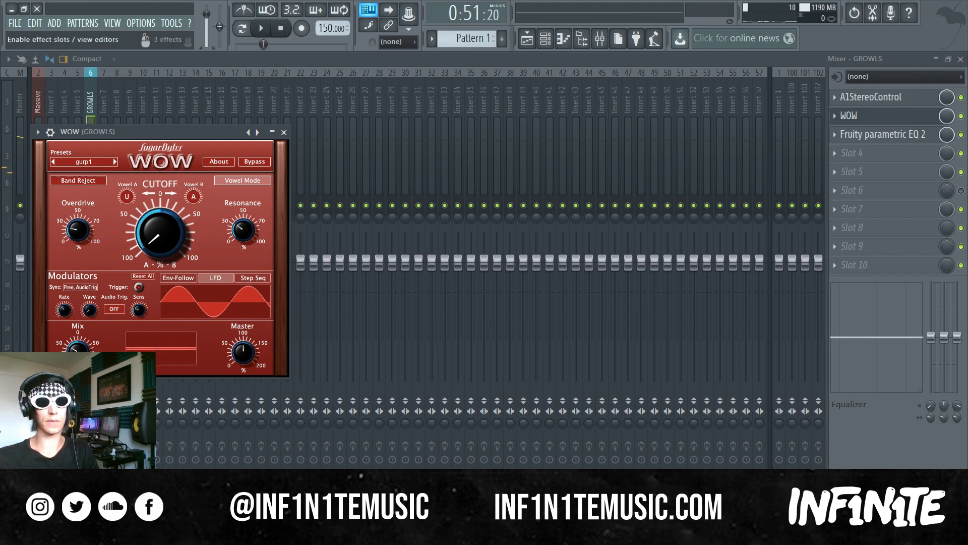
{"action": "key", "text": "space"}
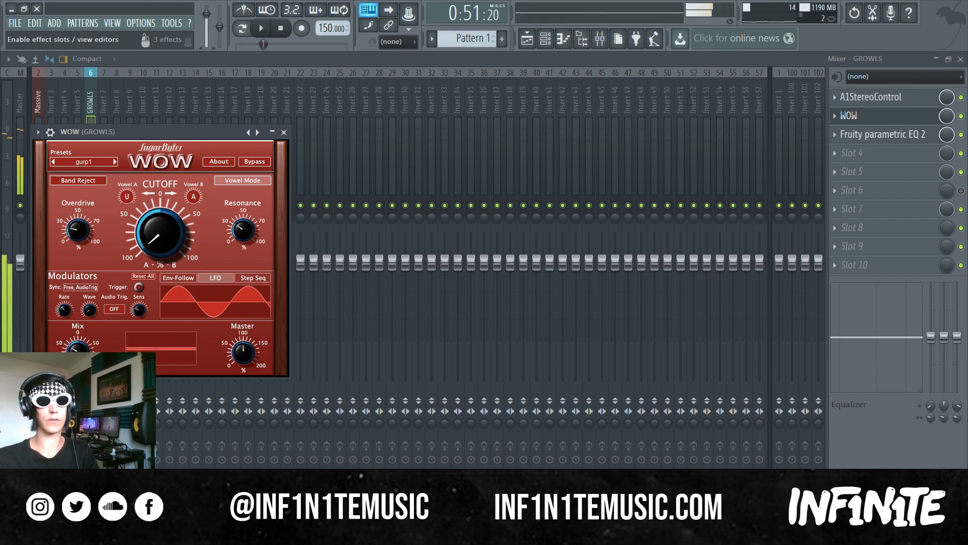
{"action": "key", "text": "space"}
Examine the Fruity parametric EQ 2 curve on the GROWLS track and play the bar again.
{"action": "left_click", "coordinate": [902, 135]}
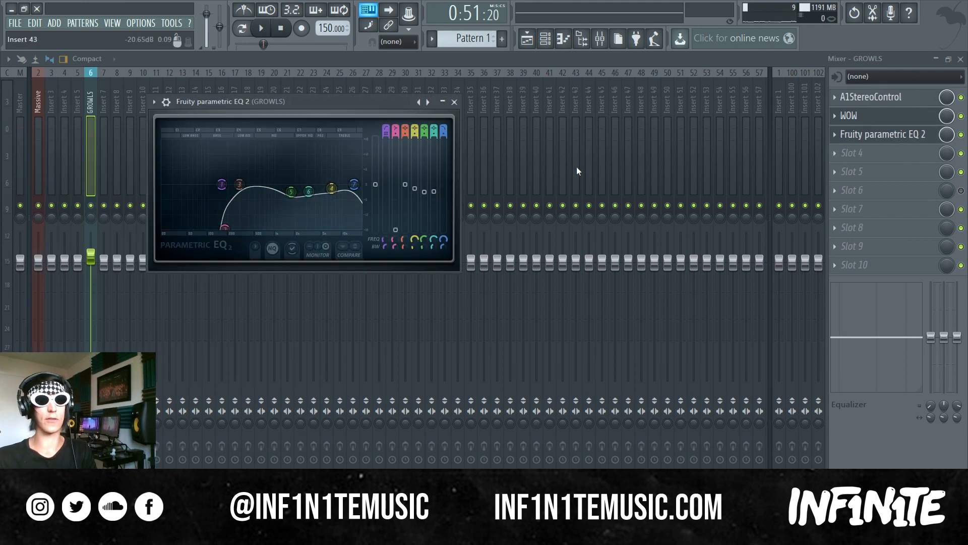
{"action": "left_click", "coordinate": [454, 101]}
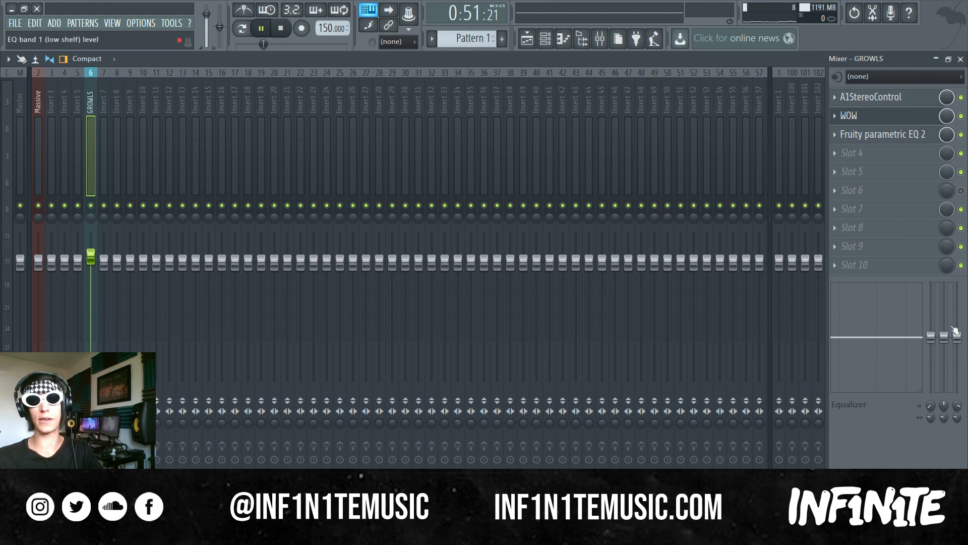
{"action": "key", "text": "space"}
{"action": "key", "text": "space"}
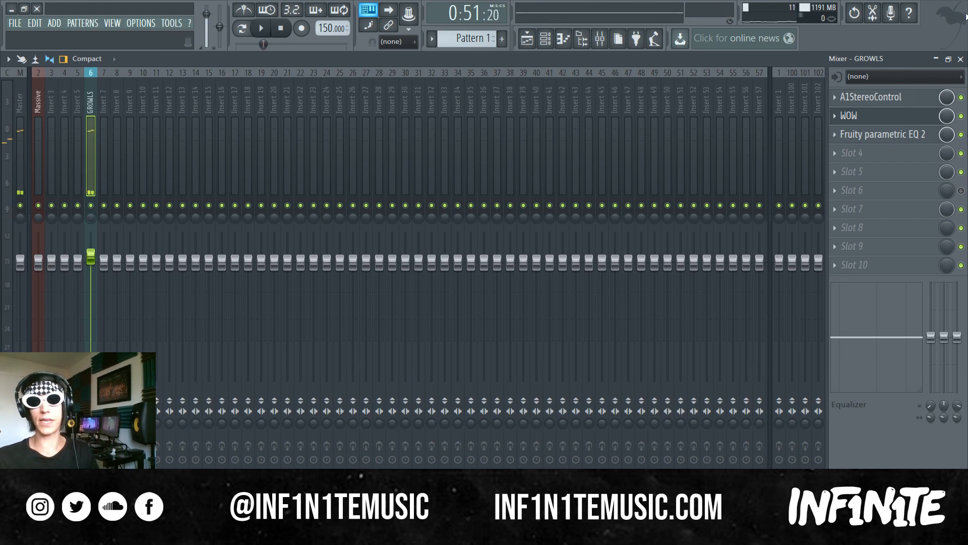
Close the mixer and piano roll and delete the Massive channel pitch envelope clip at bar 33 from the playlist.
{"action": "left_click", "coordinate": [961, 58]}
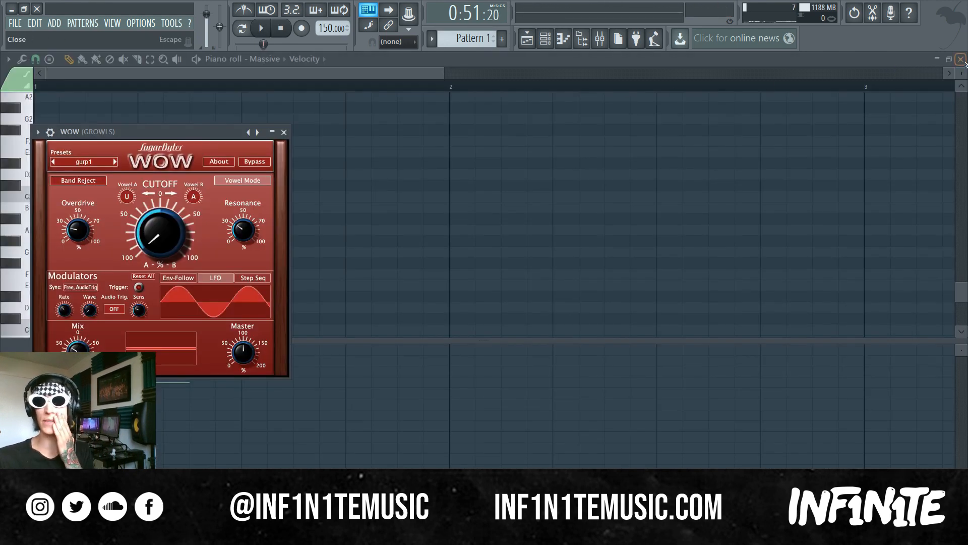
{"action": "left_click", "coordinate": [960, 58]}
{"action": "left_click", "coordinate": [467, 255]}
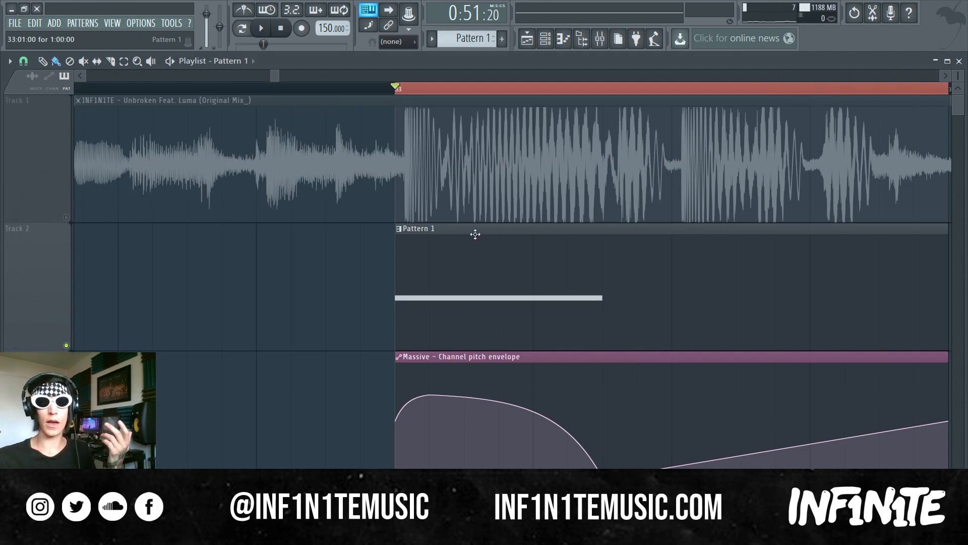
{"action": "right_click", "coordinate": [447, 367]}
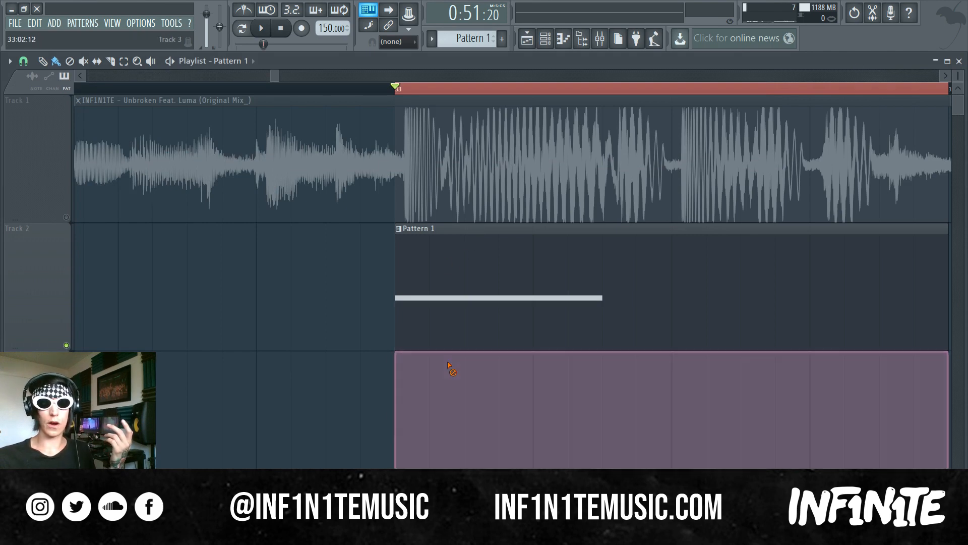
Open the Massive plugin window, show its 5 Perf modulator, and move the window nearer the middle of the workspace.
{"action": "double_click", "coordinate": [517, 226]}
{"action": "left_click", "coordinate": [92, 110]}
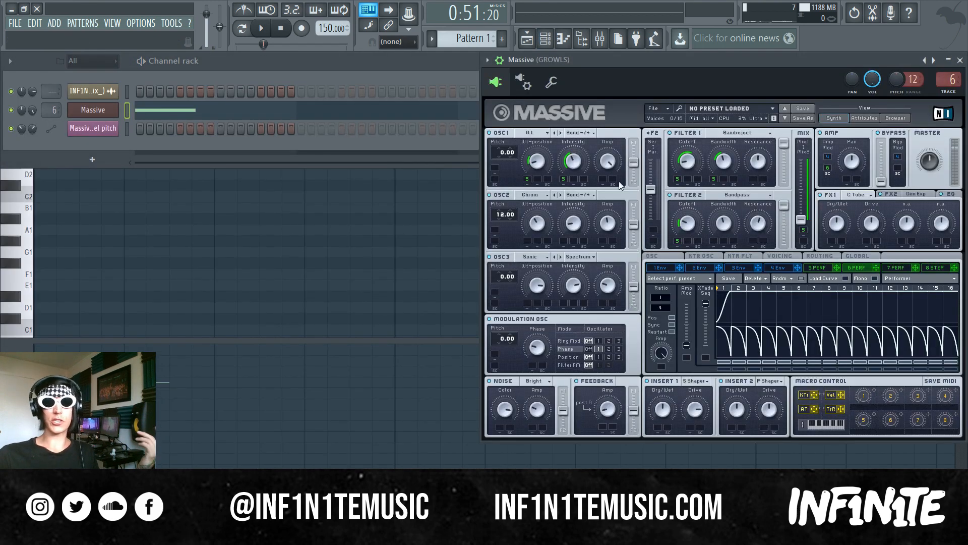
{"action": "left_click", "coordinate": [817, 270]}
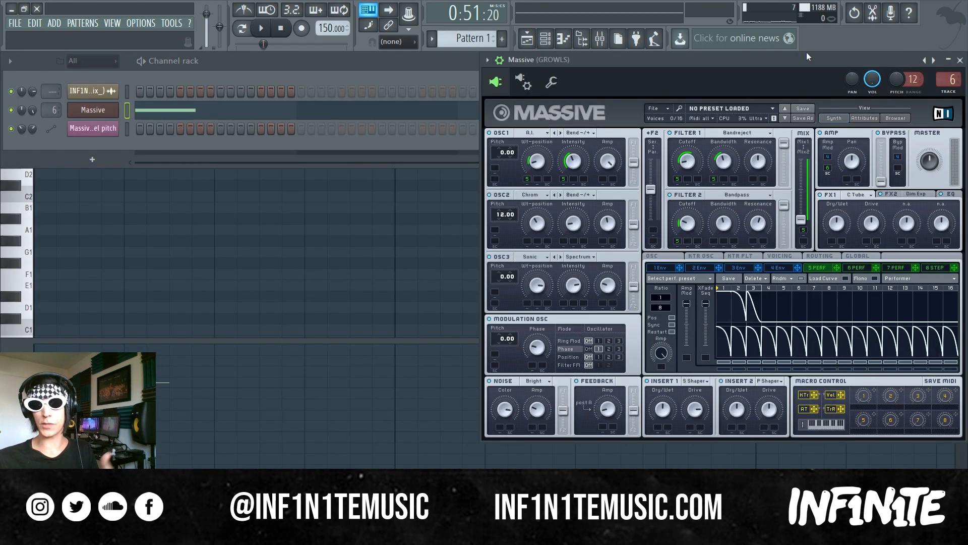
{"action": "left_click_drag", "start_coordinate": [783, 62], "coordinate": [576, 76]}
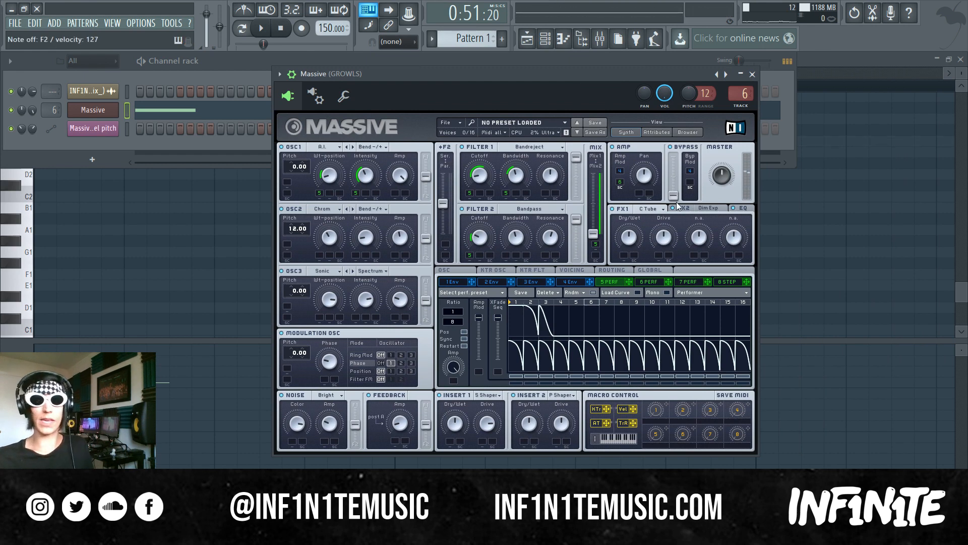
Randomize the curves of Massive's 5 Perf modulator repeatedly while auditioning the F2 note.
{"action": "left_click", "coordinate": [573, 292]}
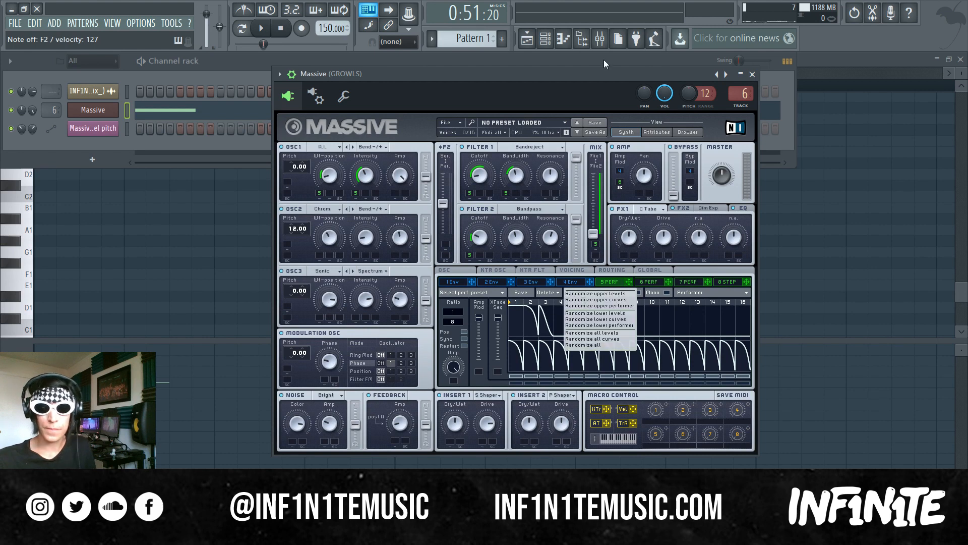
{"action": "left_click", "coordinate": [606, 73]}
{"action": "left_click", "coordinate": [593, 293]}
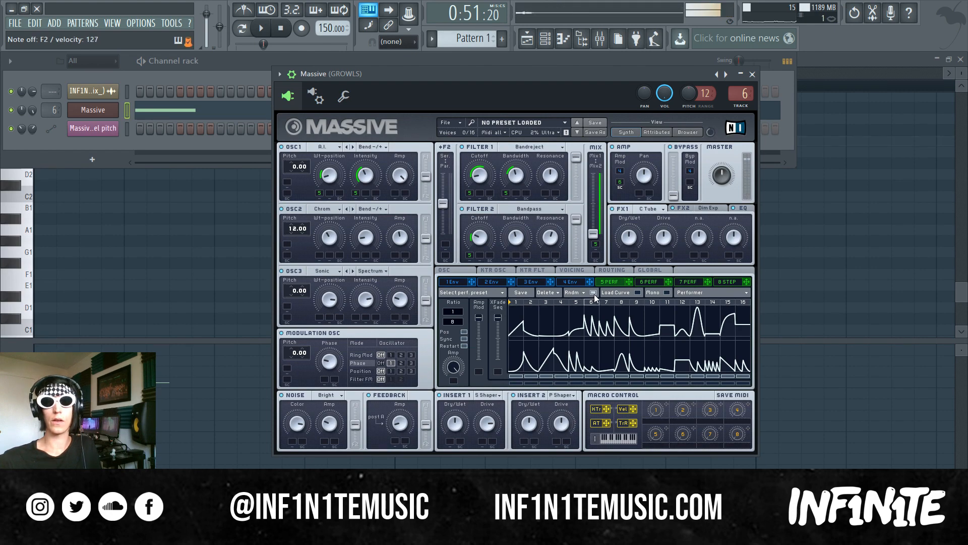
{"action": "left_click", "coordinate": [594, 295]}
{"action": "left_click", "coordinate": [594, 294]}
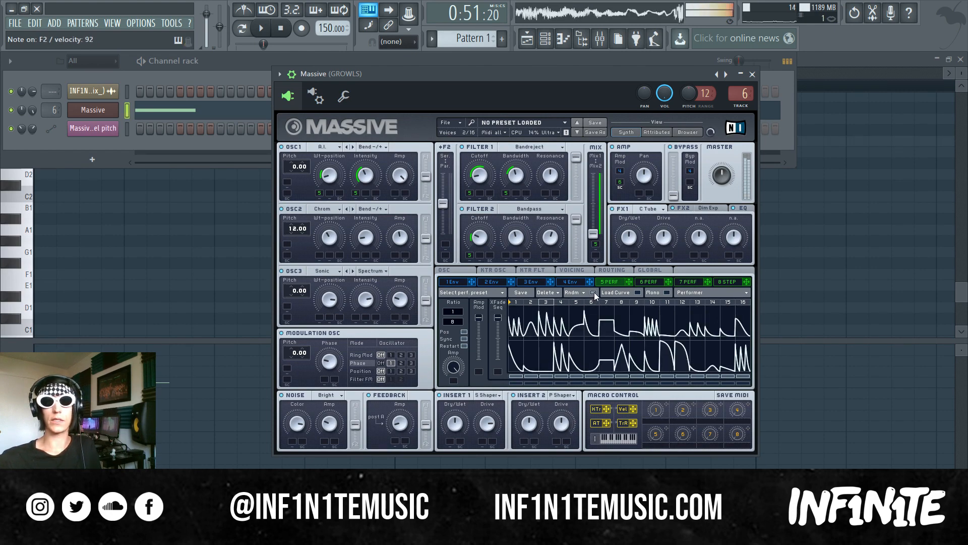
{"action": "left_click", "coordinate": [594, 294]}
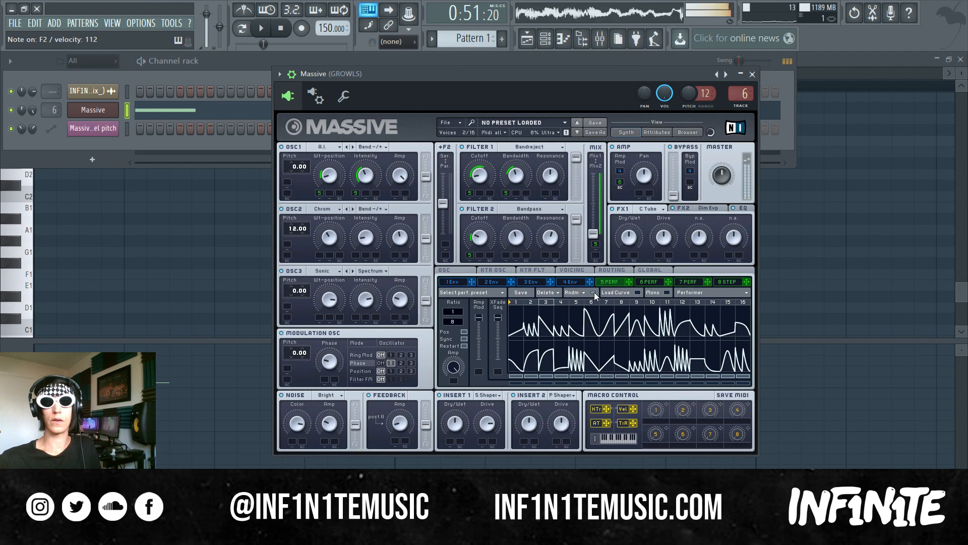
Try 5 Perf ratios of 1/2 and 1/4, randomizing the curves at each setting while auditioning F2.
{"action": "scroll", "coordinate": [454, 322], "scroll_direction": "down", "scroll_amount": 6}
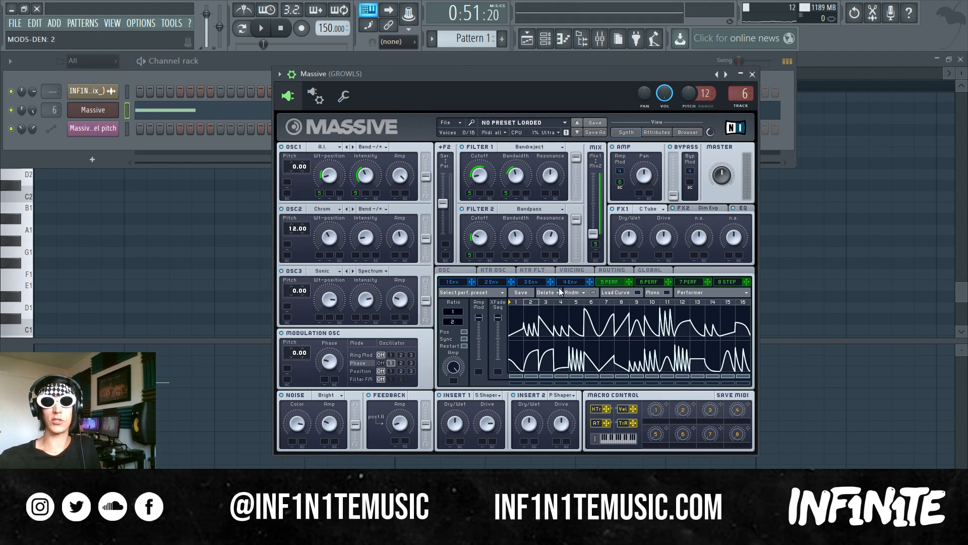
{"action": "left_click", "coordinate": [595, 295]}
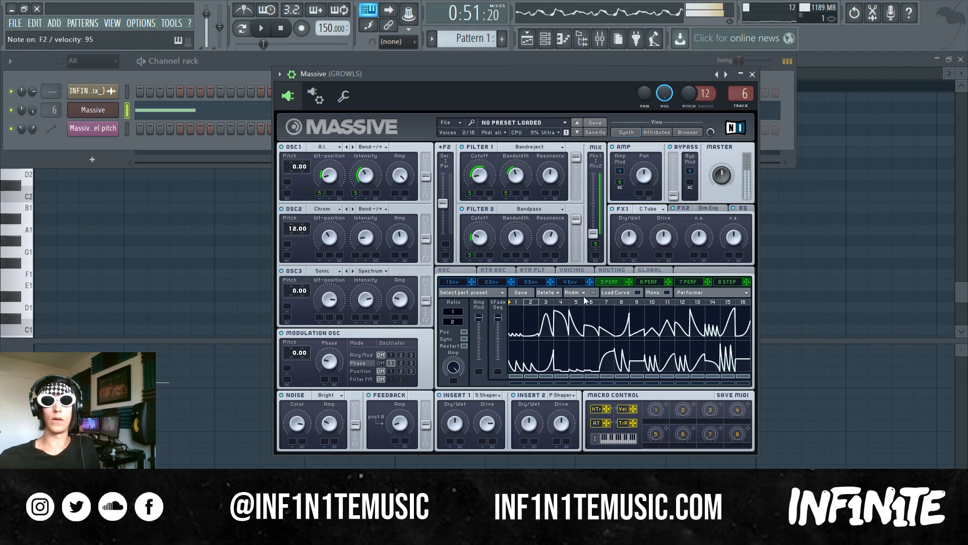
{"action": "left_click", "coordinate": [593, 294]}
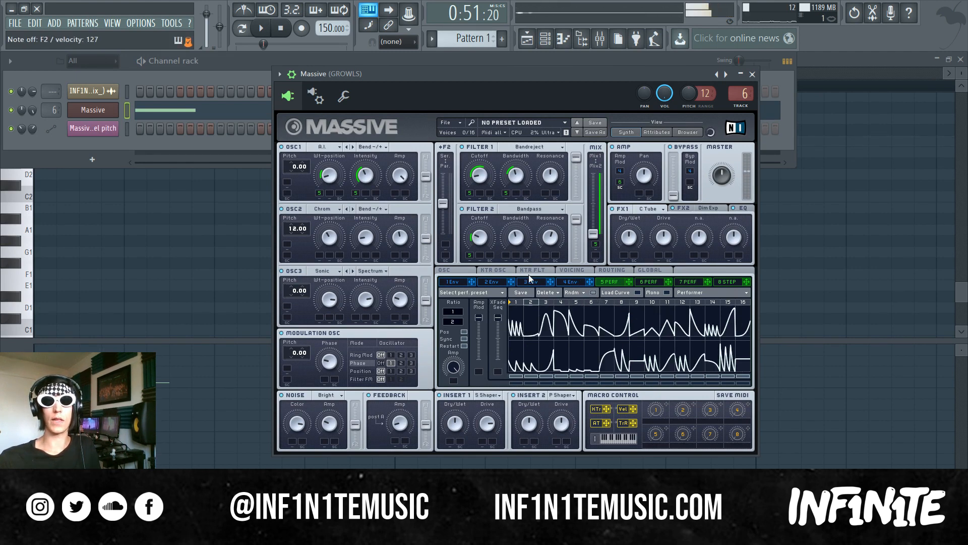
{"action": "left_click", "coordinate": [593, 293]}
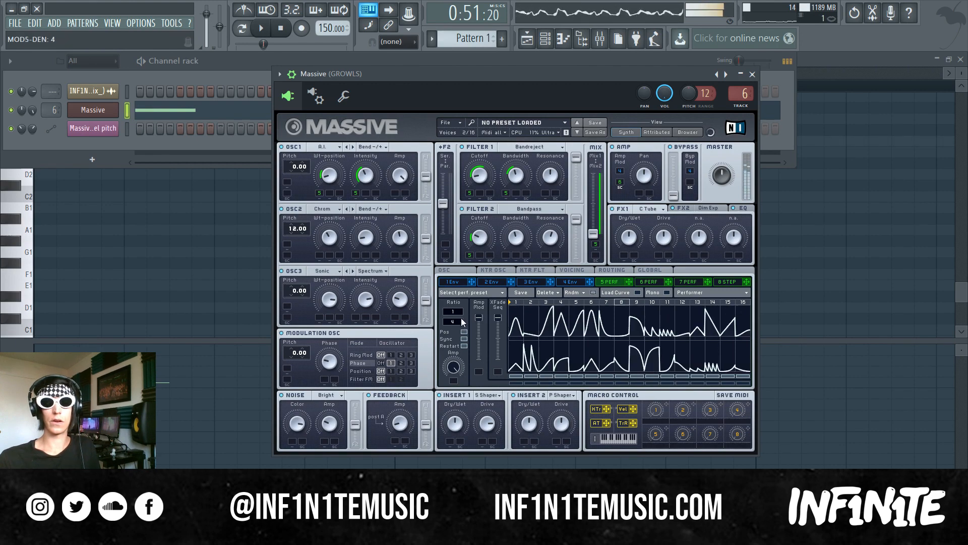
{"action": "left_click", "coordinate": [592, 293]}
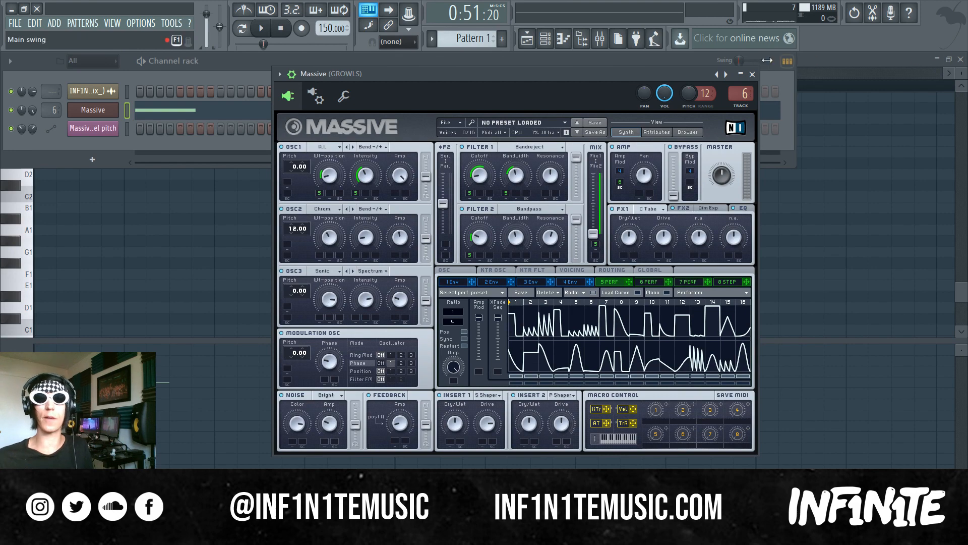
Close Massive, the piano roll and the channel rack, and examine the reference track's waveform around bar 33 in the playlist.
{"action": "left_click", "coordinate": [751, 74]}
{"action": "left_click", "coordinate": [963, 59]}
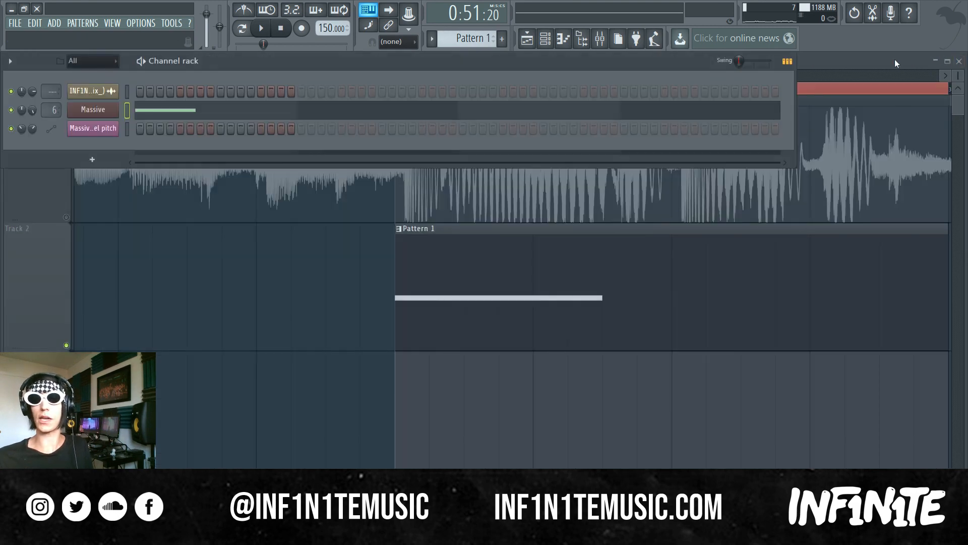
{"action": "left_click", "coordinate": [897, 60]}
{"action": "scroll", "coordinate": [835, 90], "scroll_direction": "right", "scroll_amount": 5}
{"action": "scroll", "coordinate": [834, 90], "scroll_direction": "left", "scroll_amount": 3}
{"action": "scroll", "coordinate": [835, 90], "scroll_direction": "down", "scroll_amount": 5}
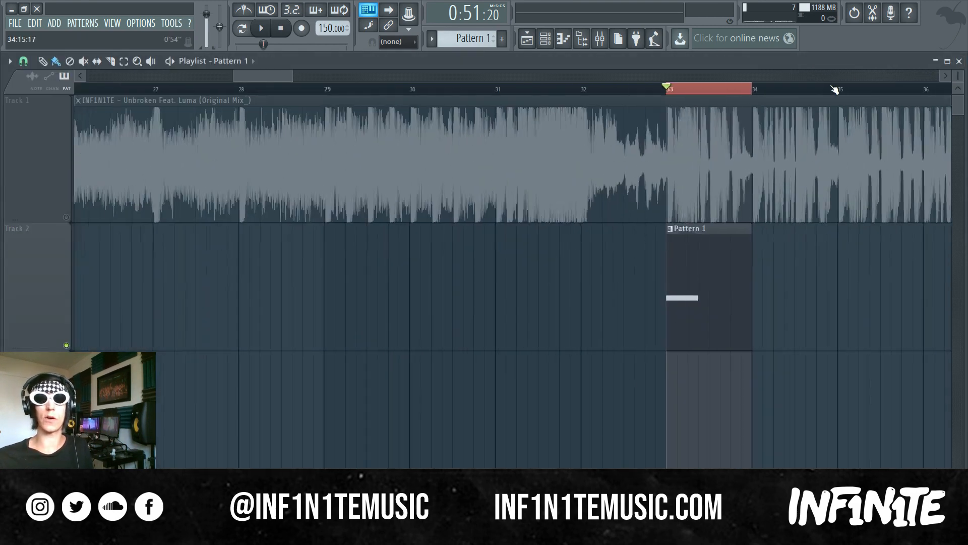
{"action": "scroll", "coordinate": [835, 90], "scroll_direction": "up", "scroll_amount": 3}
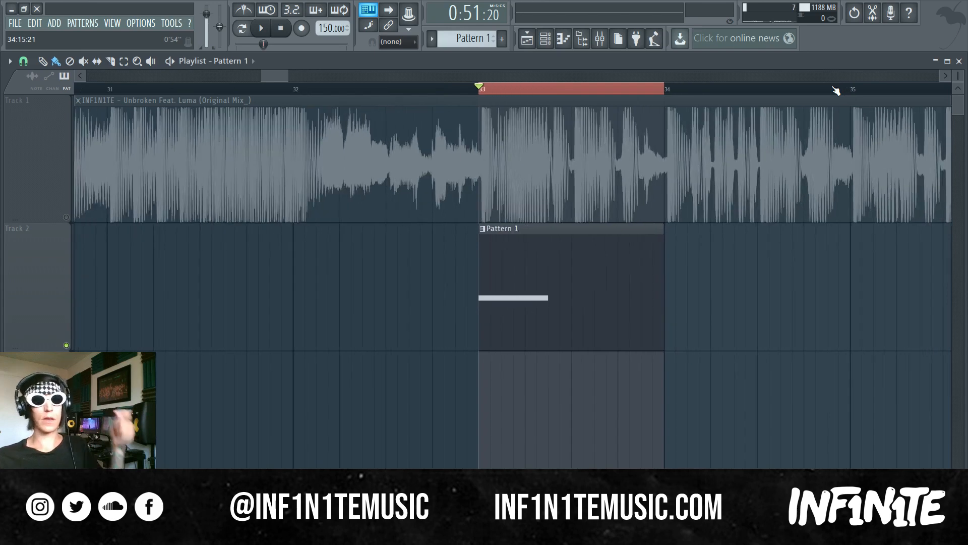
{"action": "scroll", "coordinate": [835, 90], "scroll_direction": "down", "scroll_amount": 1}
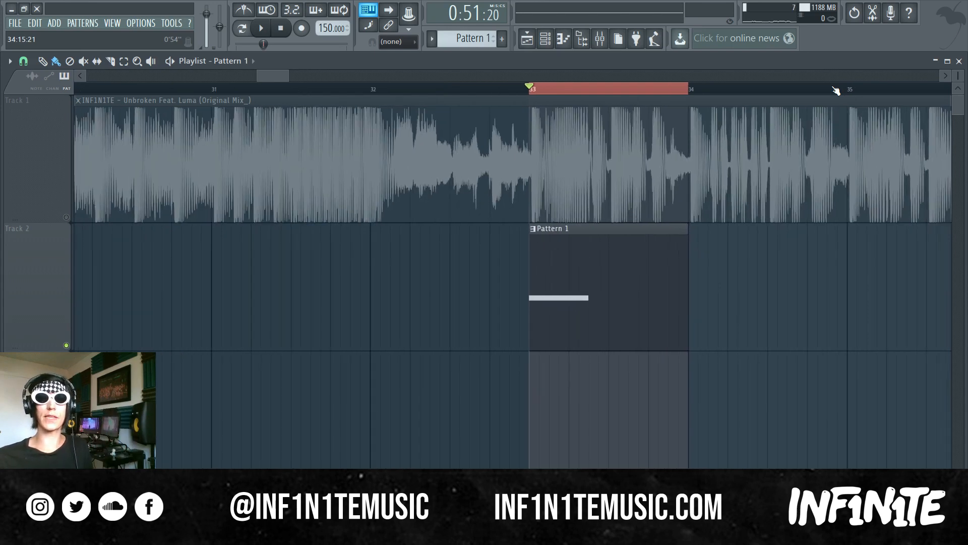